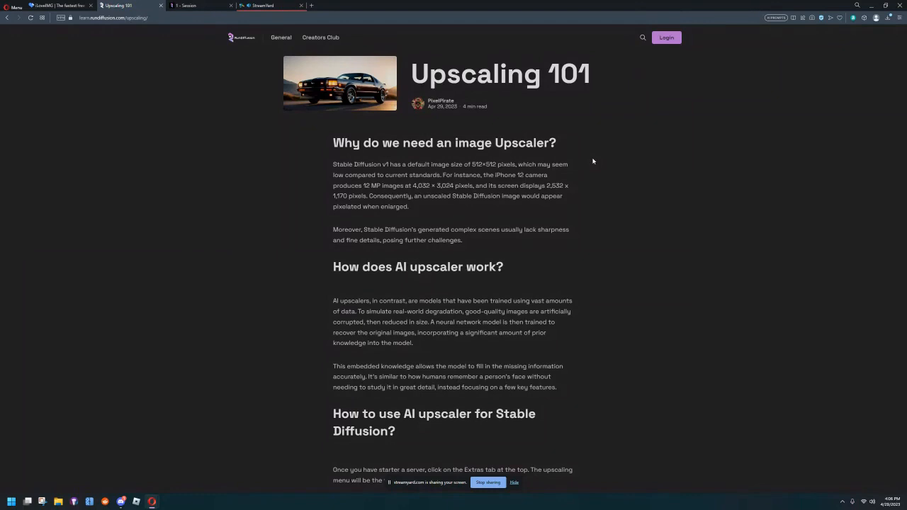
- Read the Upscaling 101 article from why an image upscaler is needed to how to use one for Stable Diffusion
scroll(597, 132, down, 1)
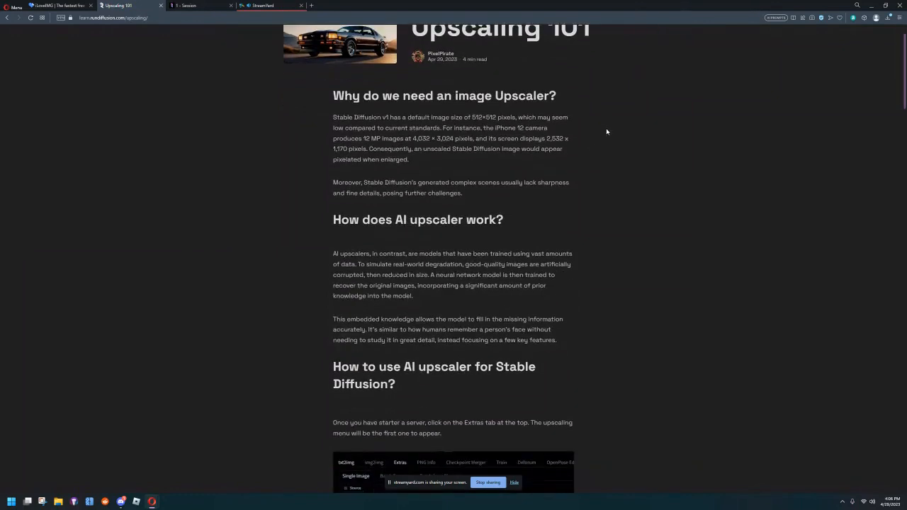
scroll(604, 132, down, 1)
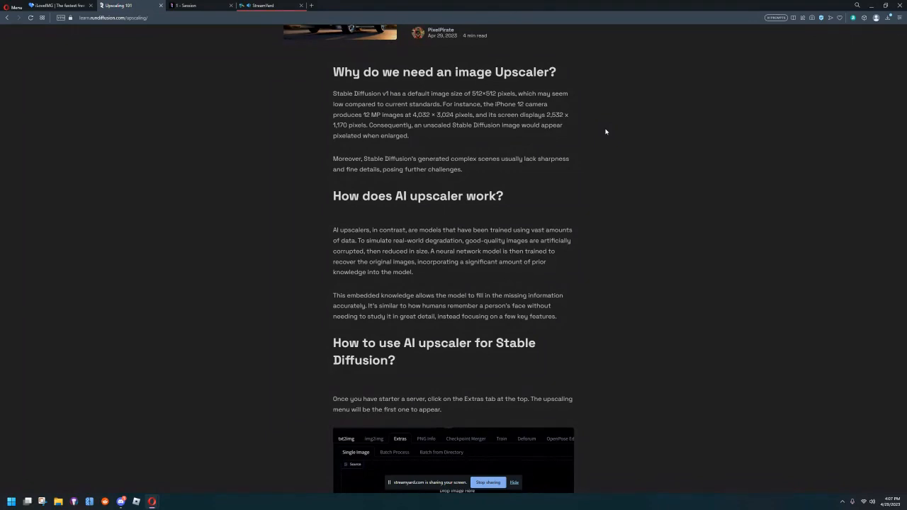
scroll(588, 144, down, 3)
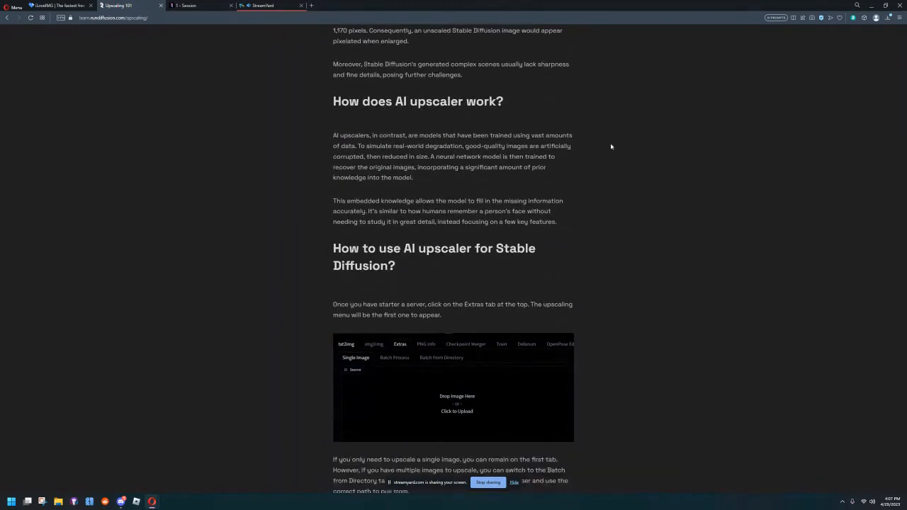
scroll(642, 160, down, 2)
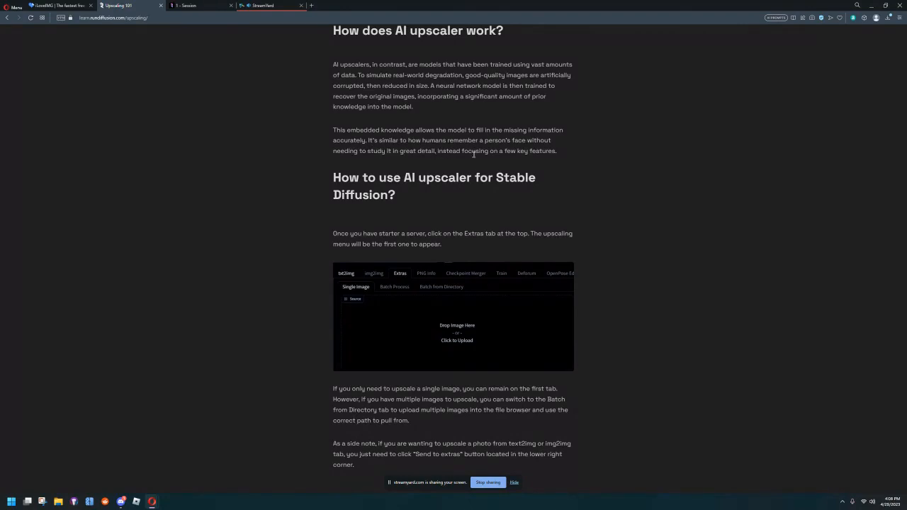
scroll(544, 158, down, 2)
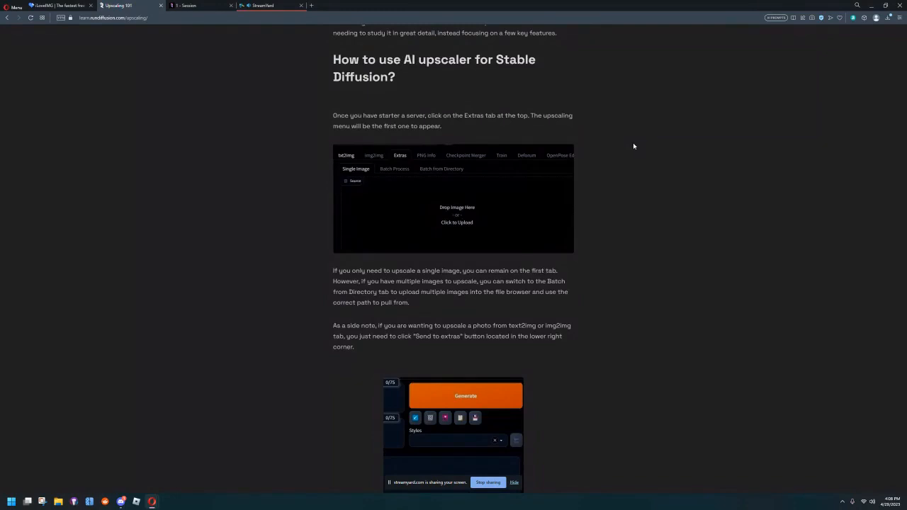
scroll(615, 142, down, 1)
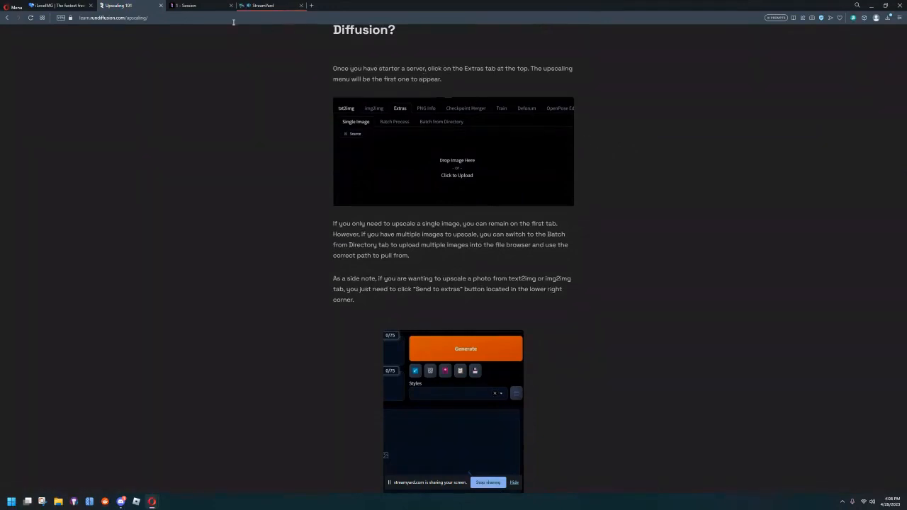
- Switch to the RunDiffusion session and load the Dragons style into the txt2img prompt and negative prompt
click(195, 5)
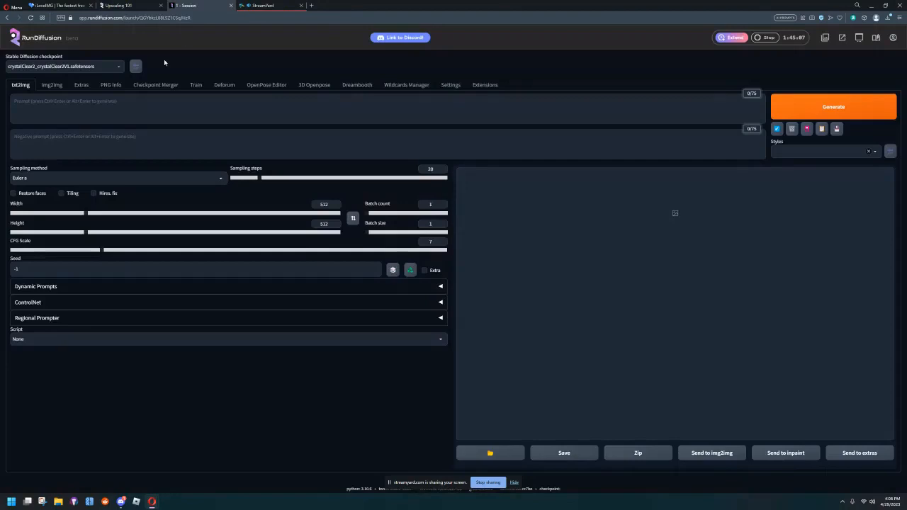
click(81, 85)
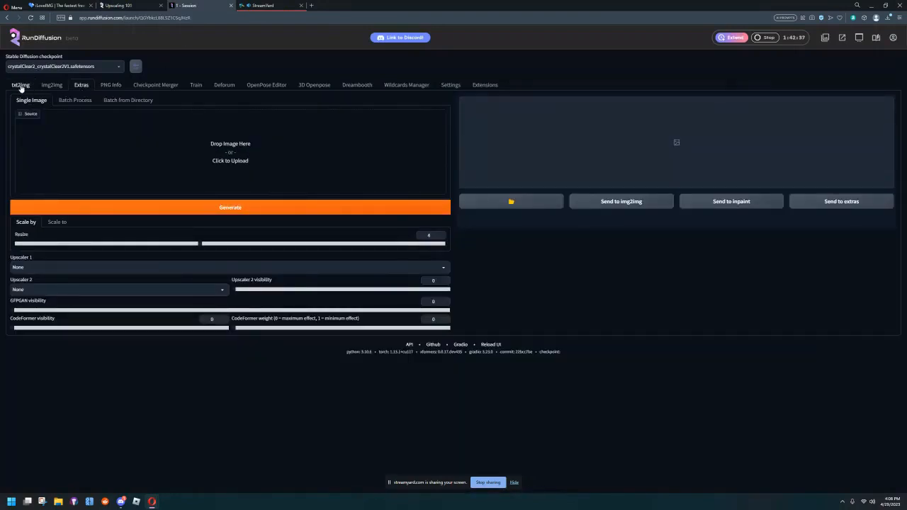
click(22, 85)
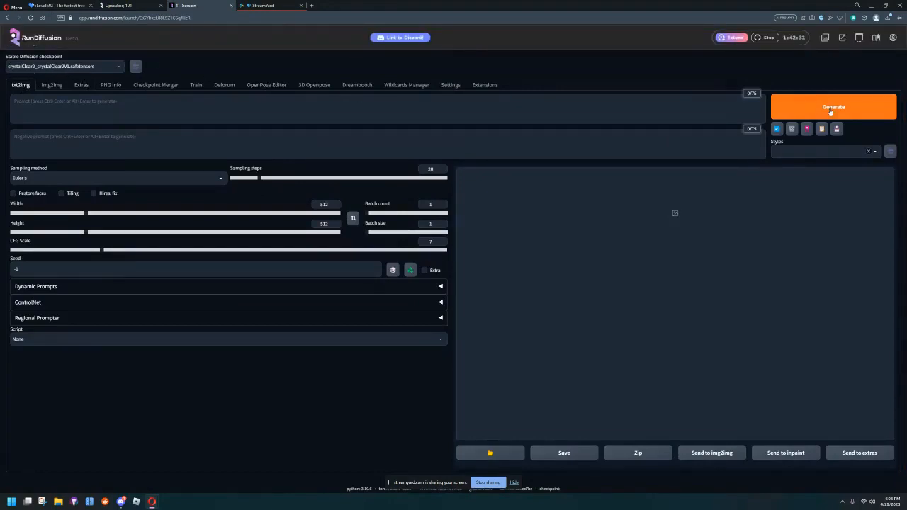
click(874, 153)
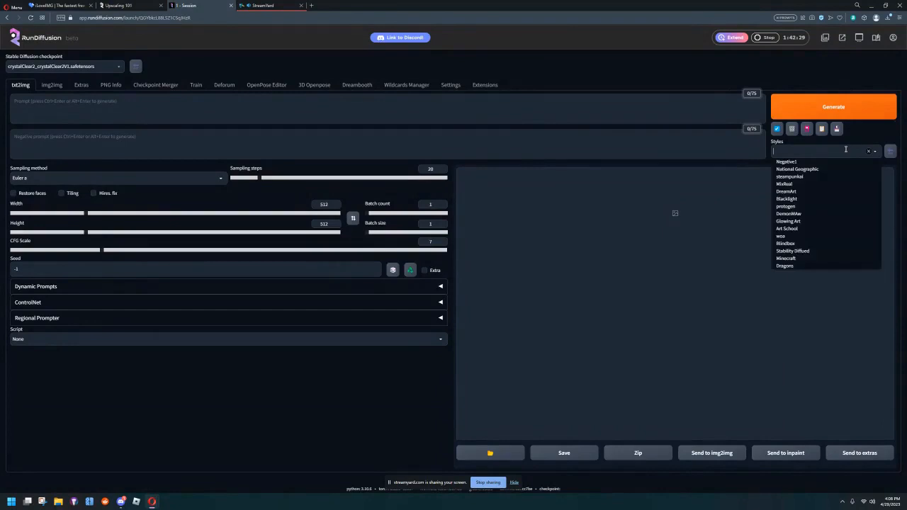
click(786, 266)
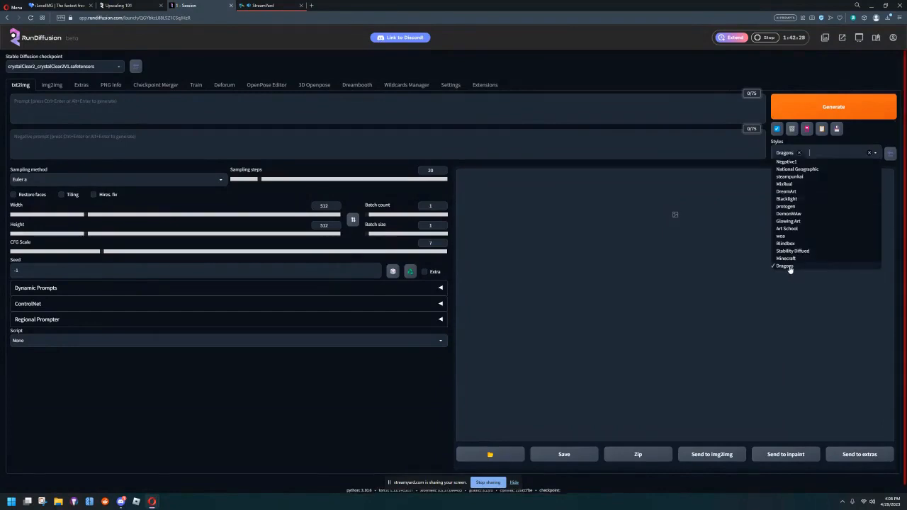
click(822, 131)
click(822, 131)
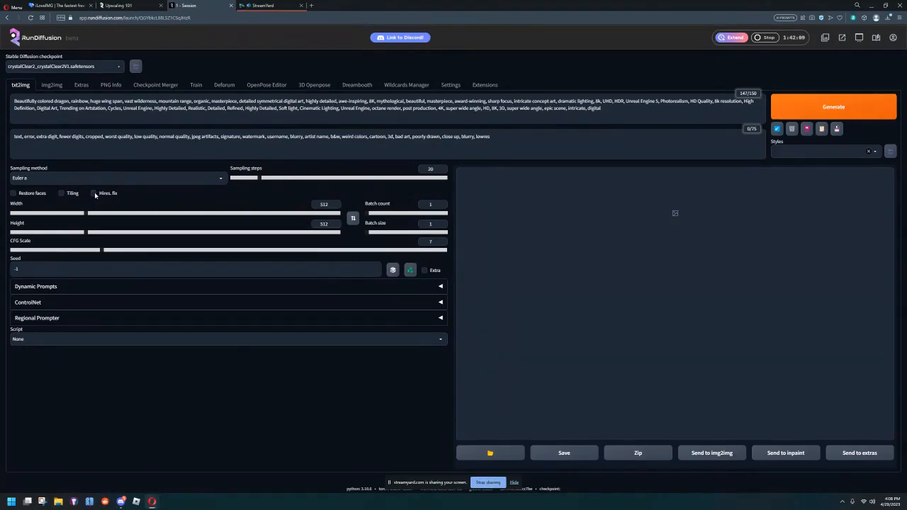
- Generate a dragon image from the loaded prompts and view the result enlarged
click(793, 108)
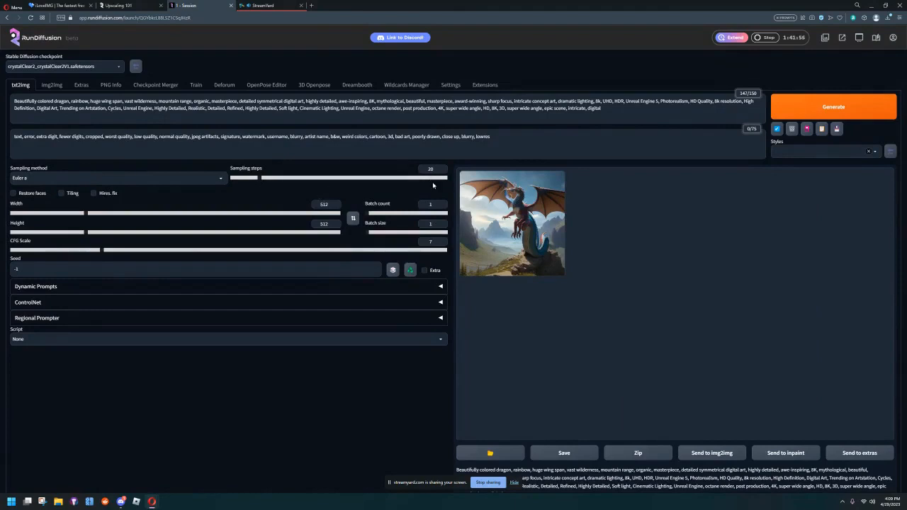
click(498, 220)
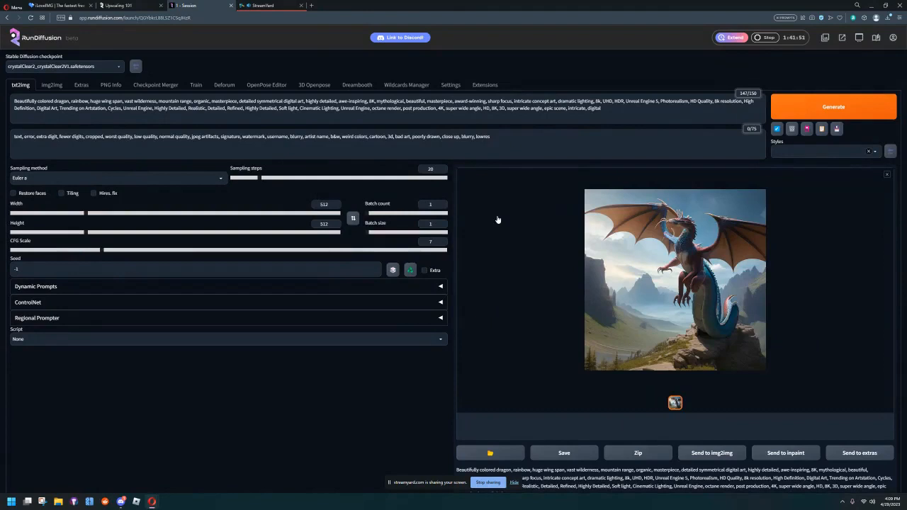
click(887, 177)
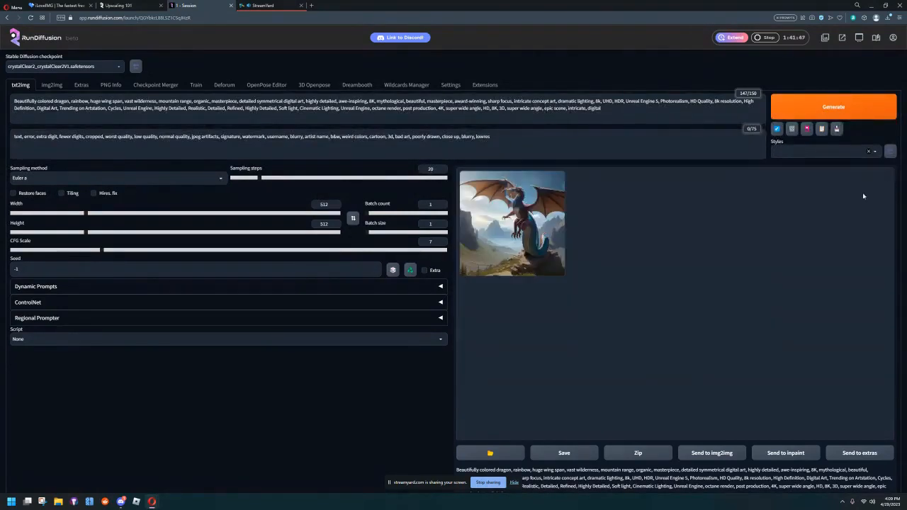
- Enable Hires. fix and set the width to 1280, the height to 768 and the denoising strength to 0.82
click(94, 193)
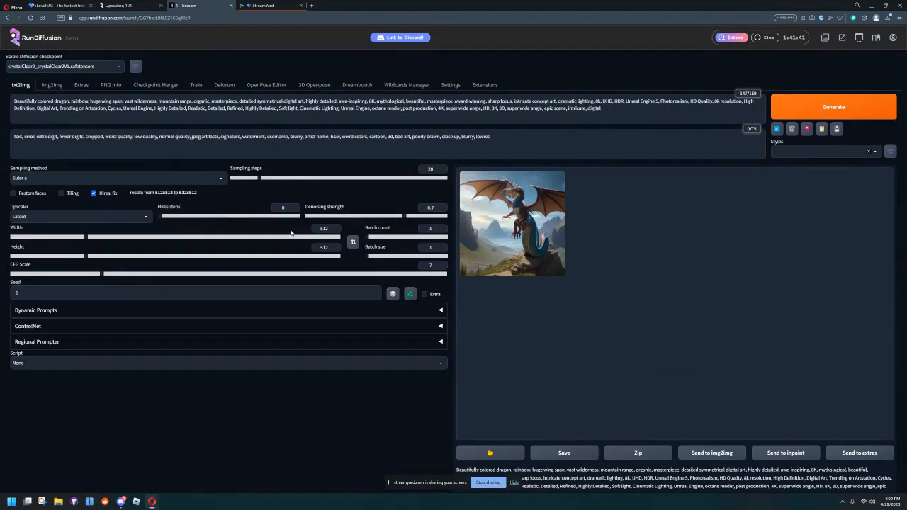
double_click(323, 229)
text(1280)
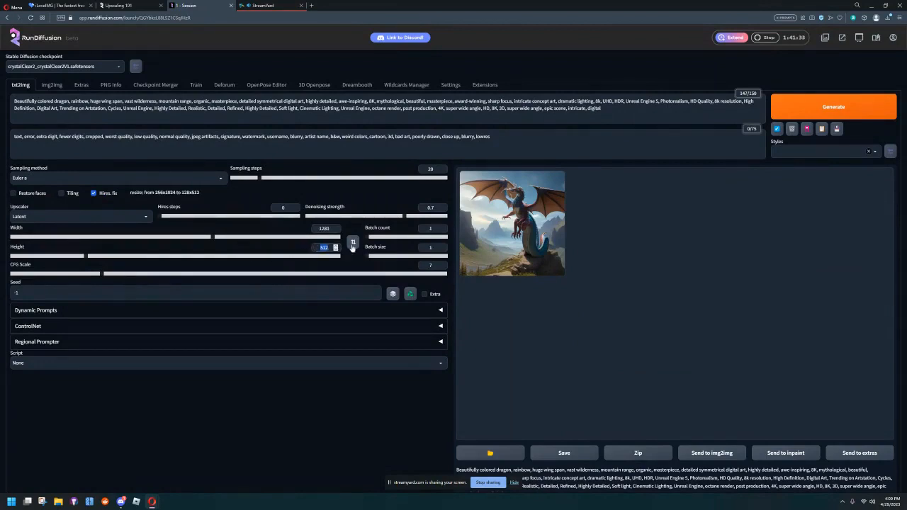
text(768)
drag(405, 216, 420, 217)
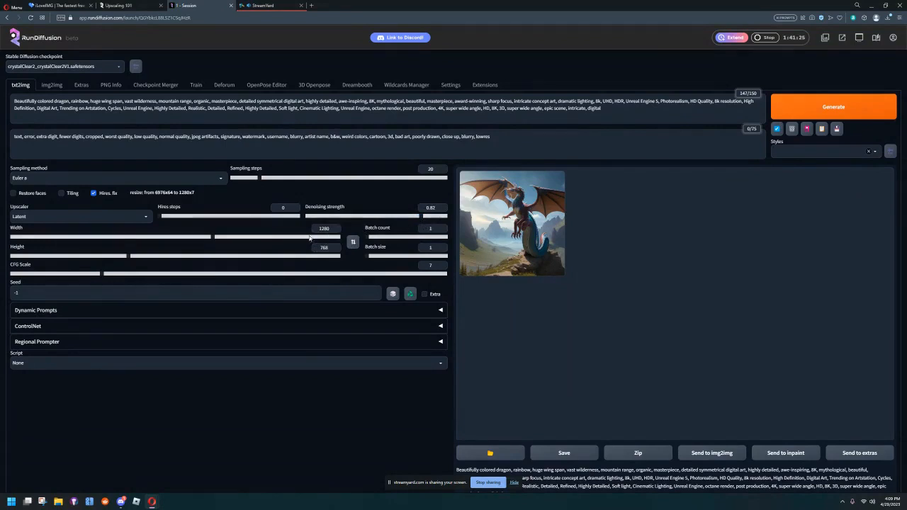
- Set the batch size to 2 and choose 4x-UltraSharp as the Hires. fix upscaler
drag(368, 255, 376, 256)
click(145, 218)
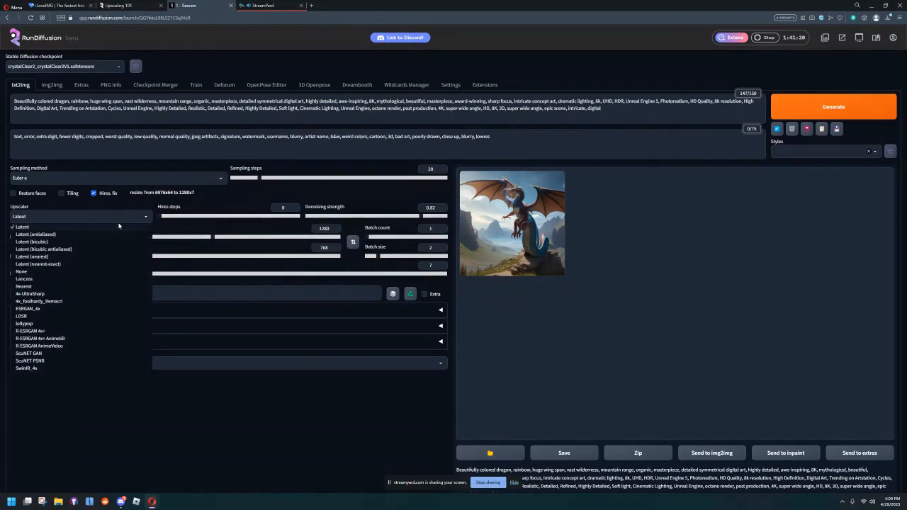
click(56, 292)
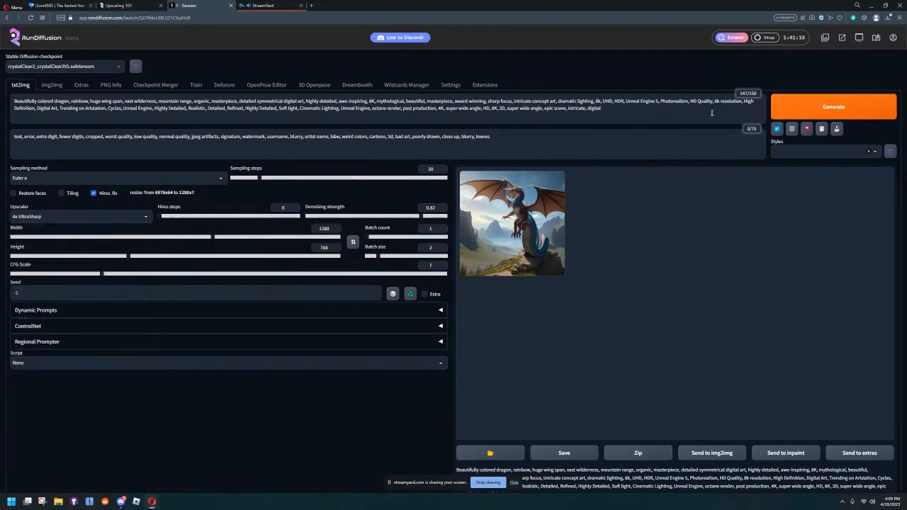
- Raise the sampling steps to 82 and generate the batch of dragon images
click(262, 177)
drag(262, 178, 349, 175)
click(810, 111)
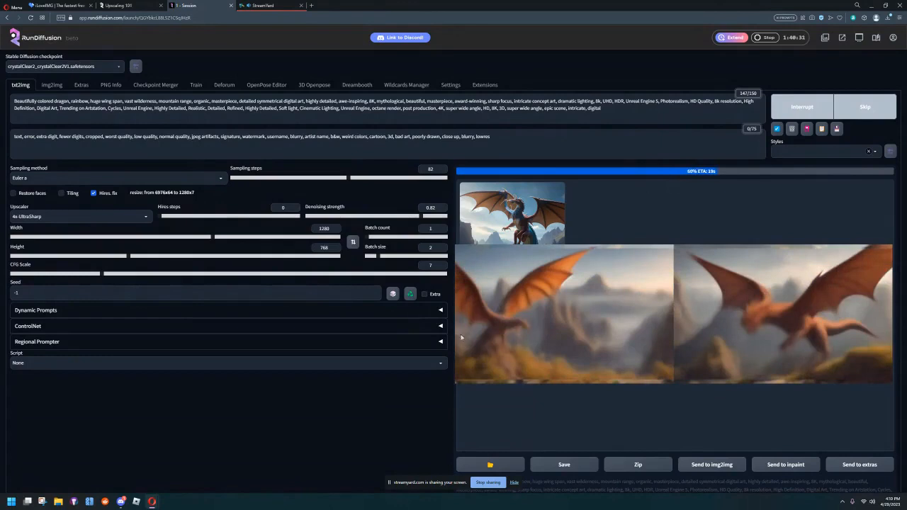
- Return to the Upscaling 101 article and read how single images are upscaled and sent to Extras
mouse_move(121, 505)
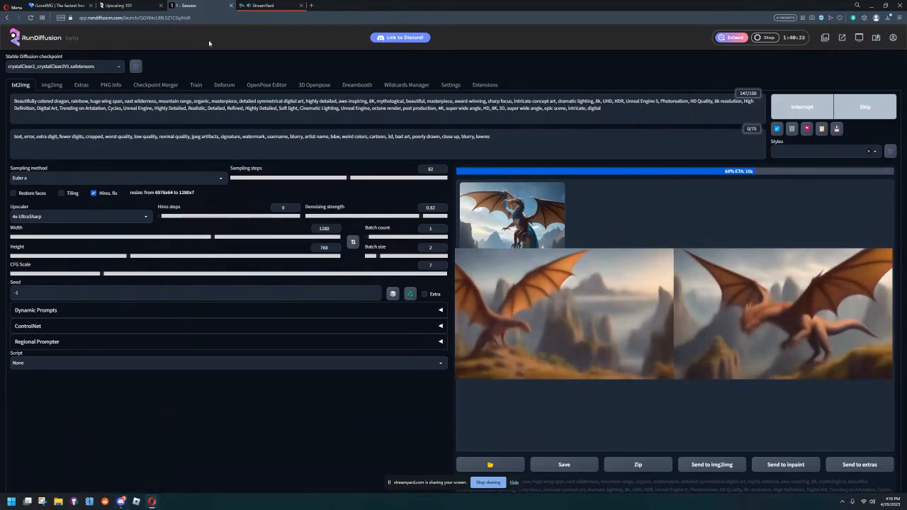
click(140, 7)
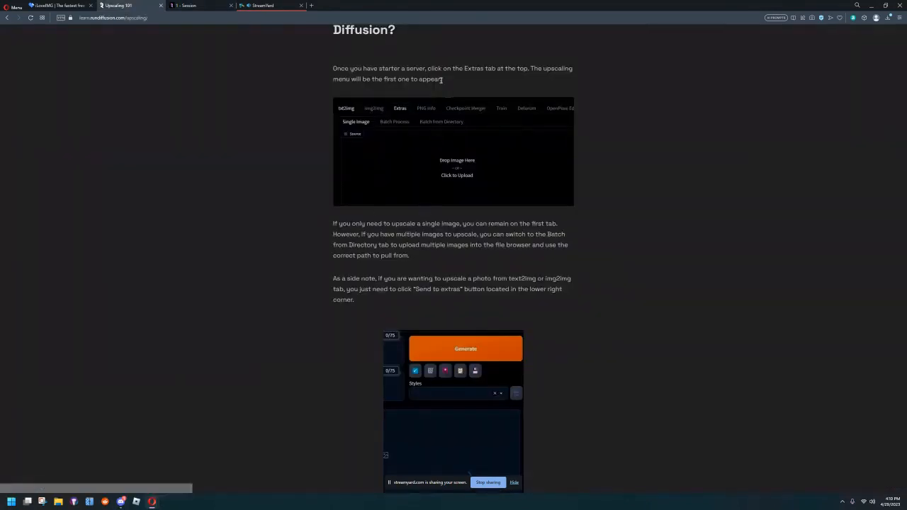
scroll(332, 216, down, 1)
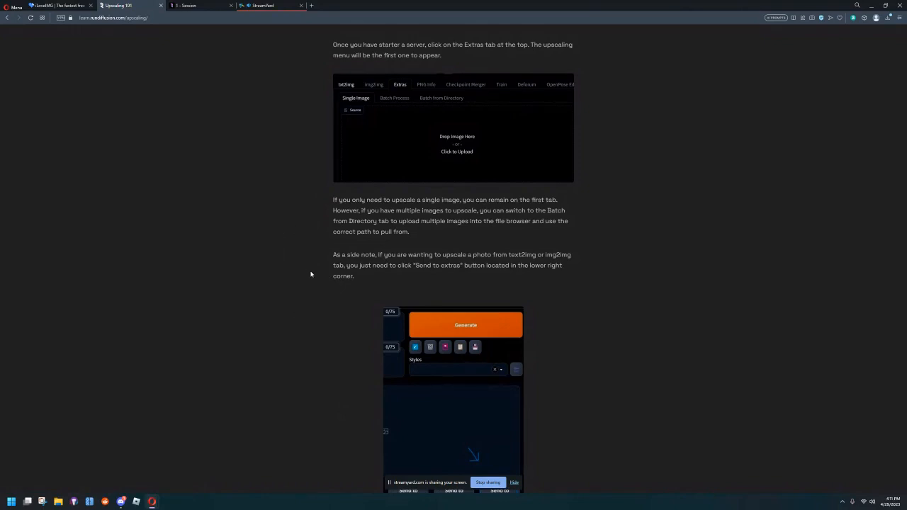
scroll(319, 243, down, 1)
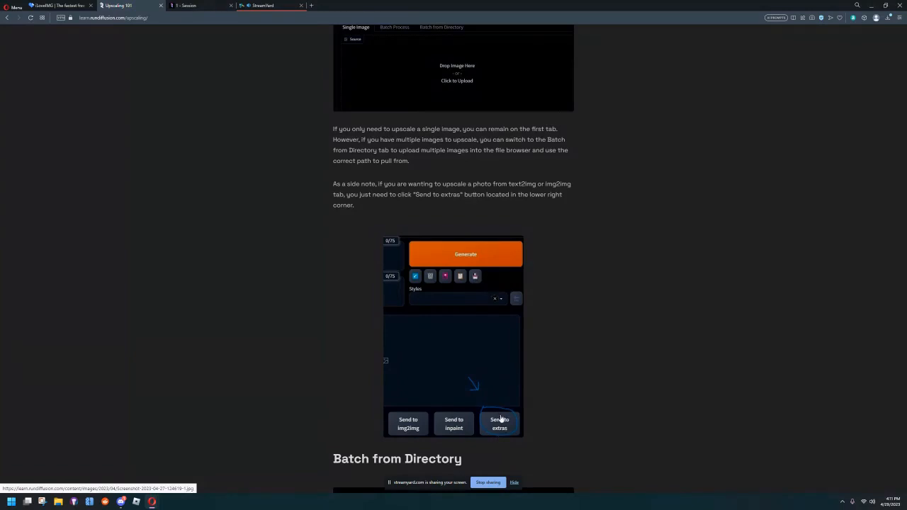
- Switch back to the RunDiffusion session, review both new dragon images and send the second one to Extras
click(196, 6)
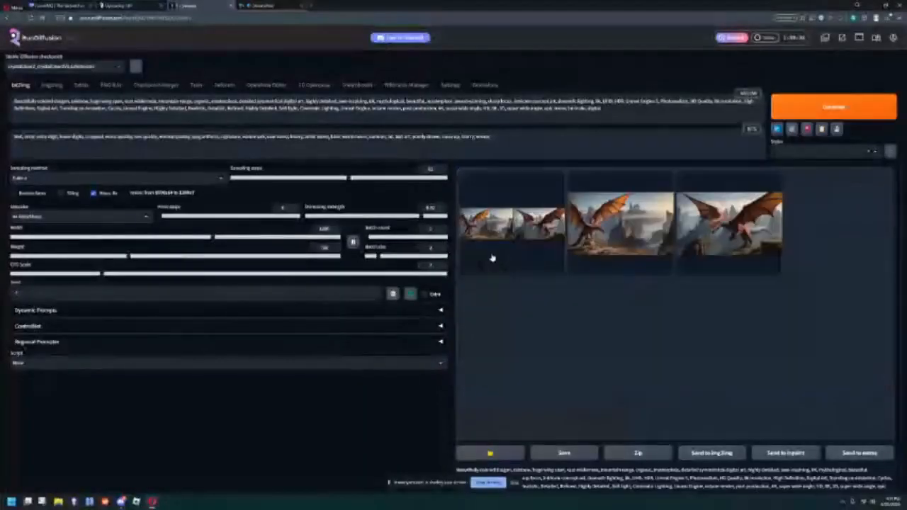
click(599, 230)
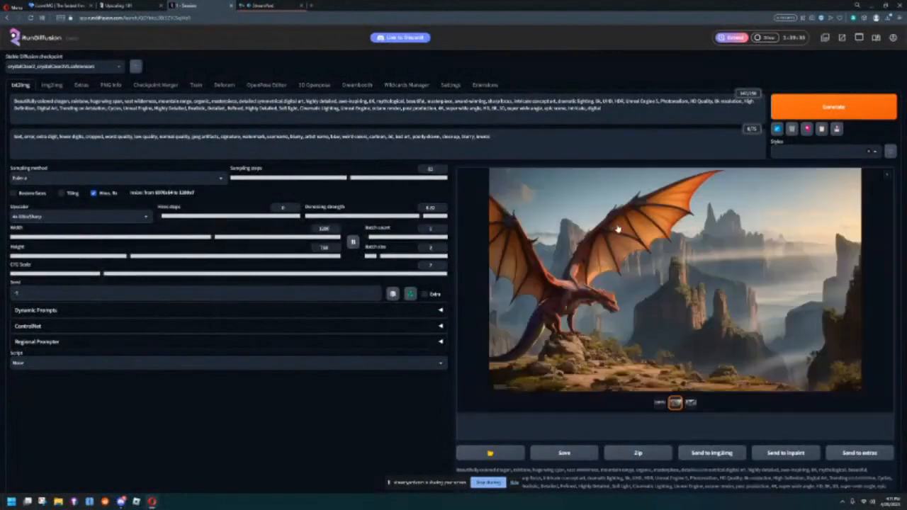
click(691, 404)
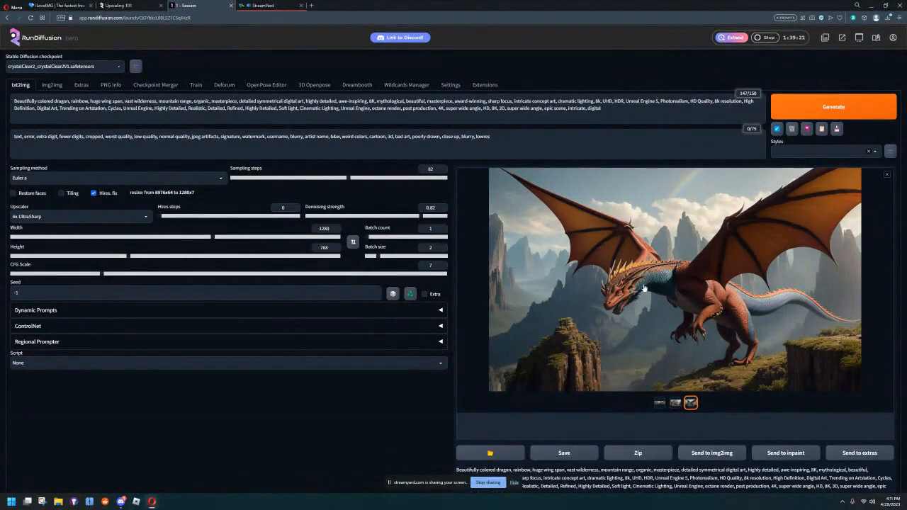
click(859, 455)
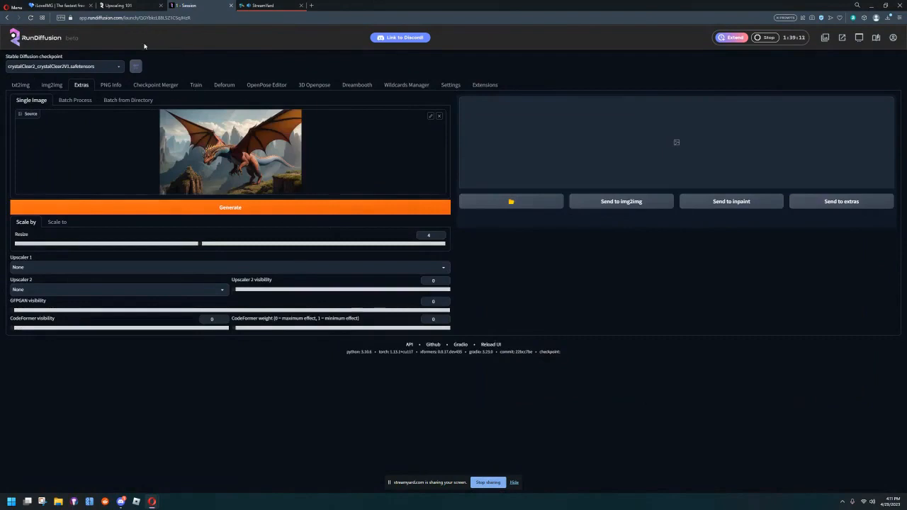
- Go back to the Upscaling 101 article and examine the Batch from Directory section up to the Directories heading
click(143, 9)
scroll(344, 202, down, 4)
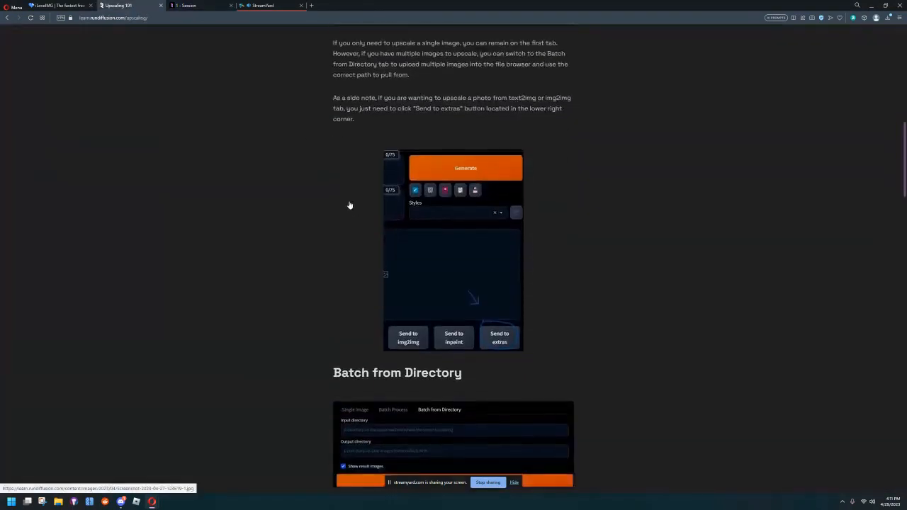
scroll(333, 199, down, 2)
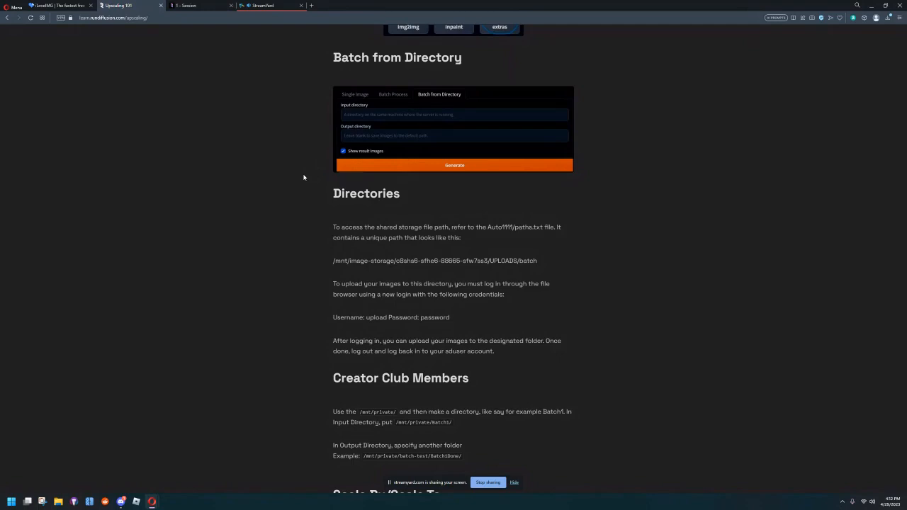
scroll(319, 184, down, 1)
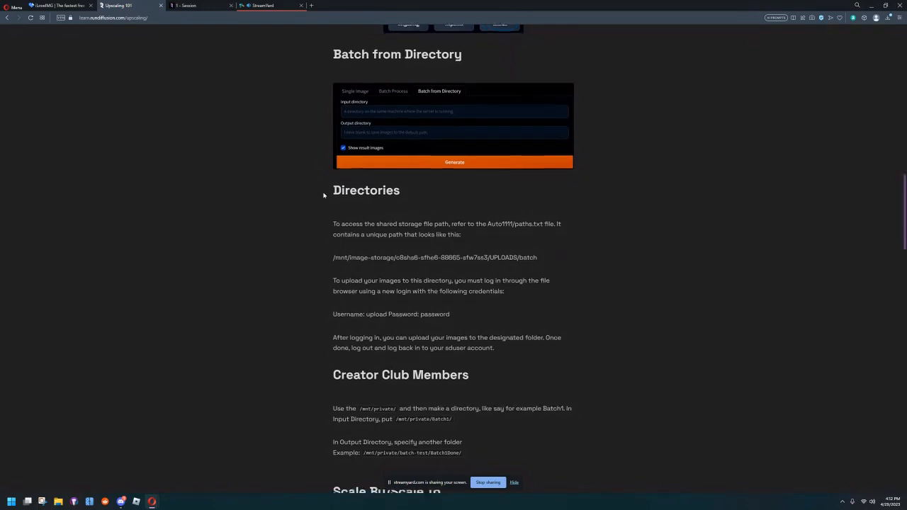
drag(320, 150, 401, 148)
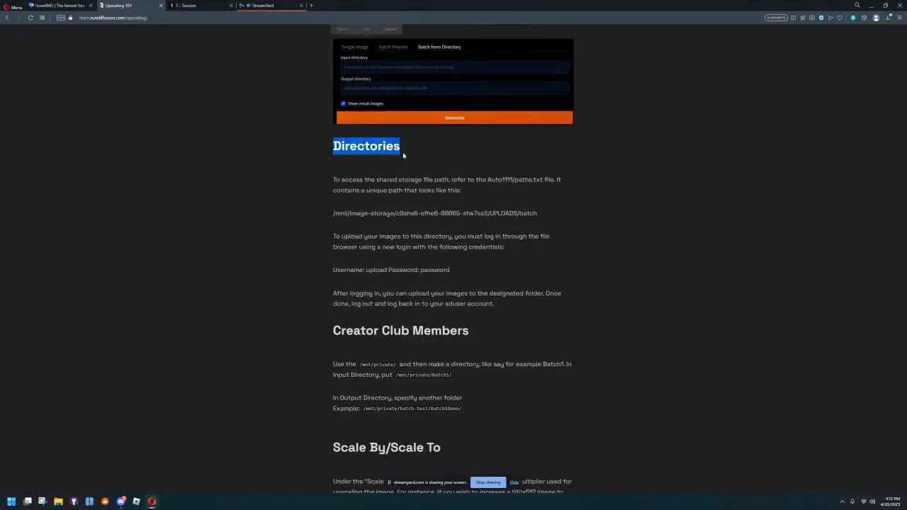
click(313, 177)
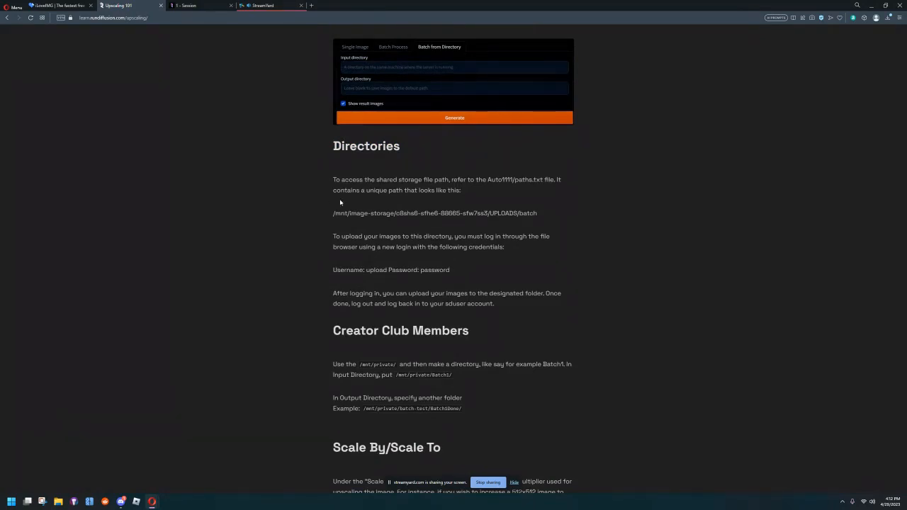
- Read the Directories section's storage path, upload login and sduser account instructions, continuing to the Creator Club Members section
drag(333, 214, 555, 220)
click(556, 220)
drag(343, 270, 457, 270)
click(300, 301)
drag(445, 304, 497, 303)
click(301, 322)
scroll(300, 311, down, 3)
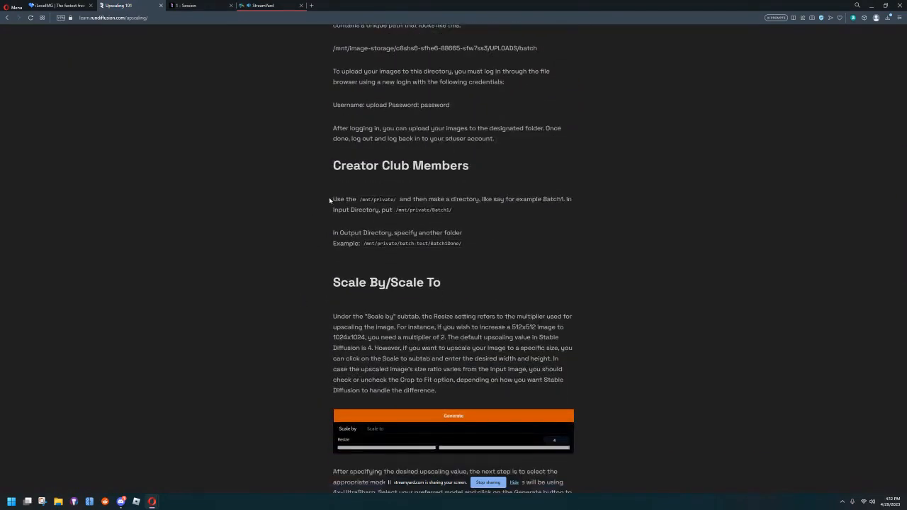
- Read the article's Creator Club Members directory instructions and the Scale By/Scale To section on resize multipliers
drag(330, 199, 402, 200)
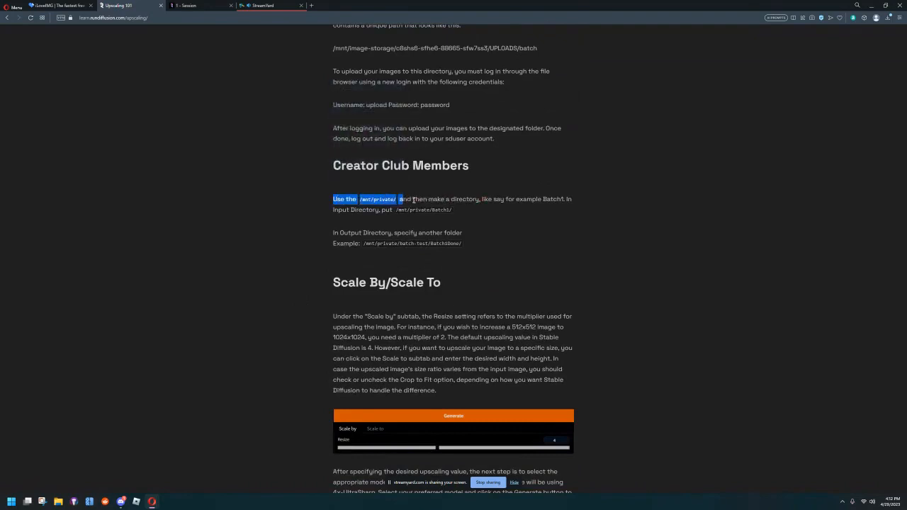
click(478, 215)
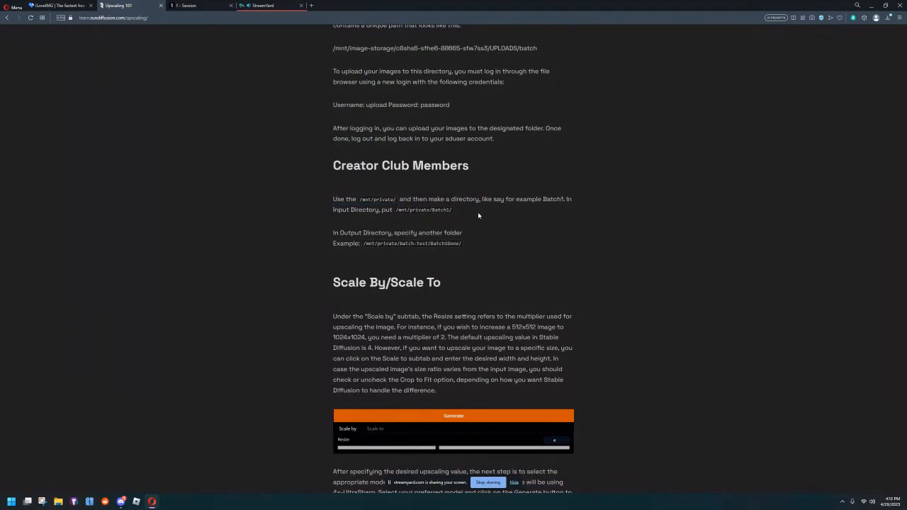
scroll(478, 216, down, 3)
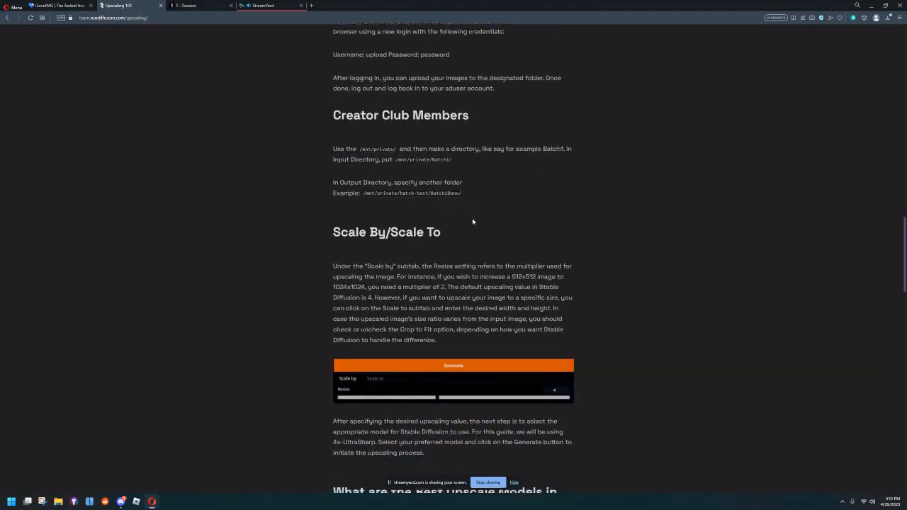
scroll(472, 221, down, 1)
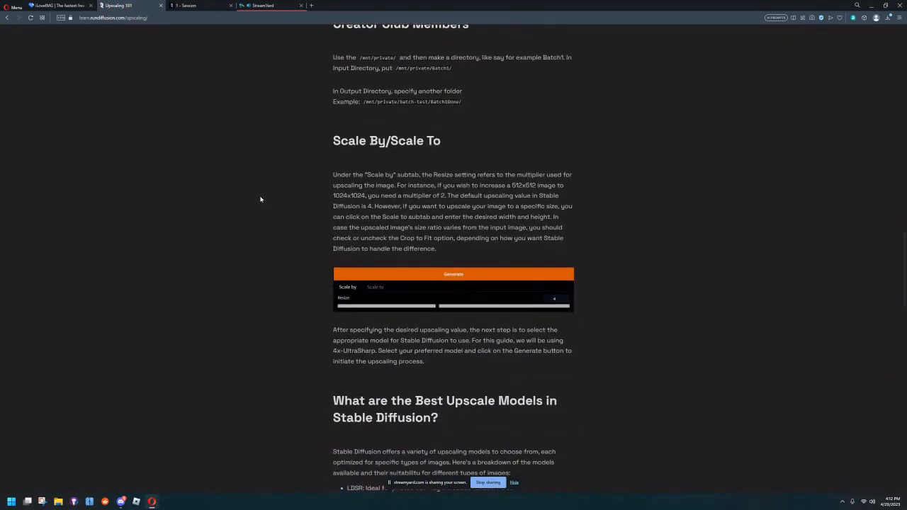
scroll(259, 198, down, 1)
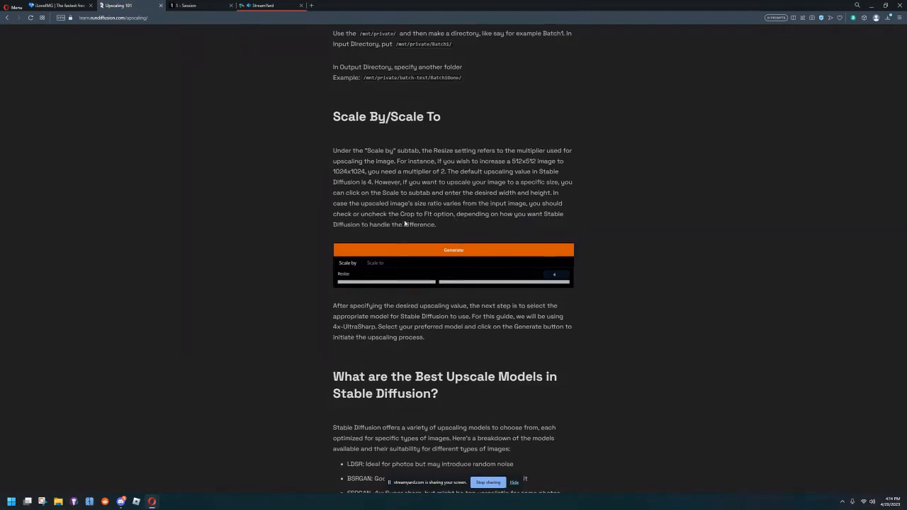
scroll(402, 227, down, 3)
- Switch to the RunDiffusion session and check the Hires. fix resize dimensions in txt2img, refreshing them from the Width setting
click(174, 5)
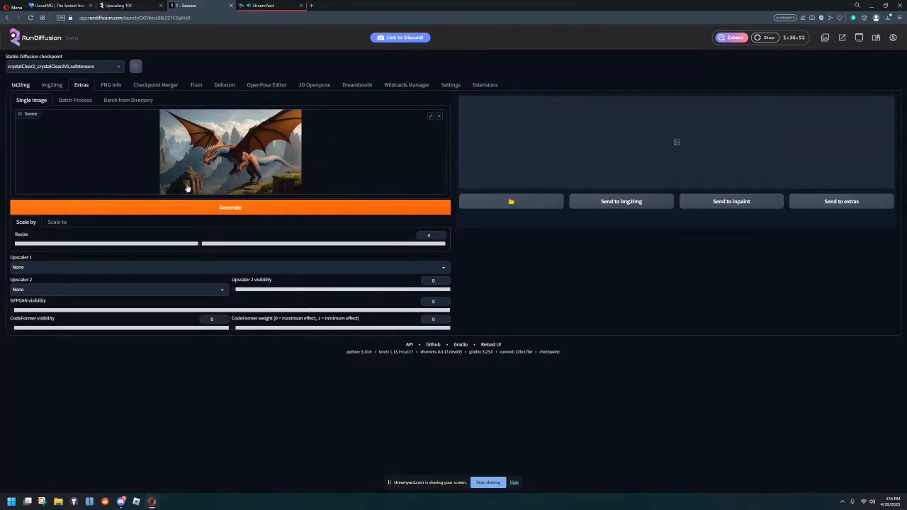
click(20, 85)
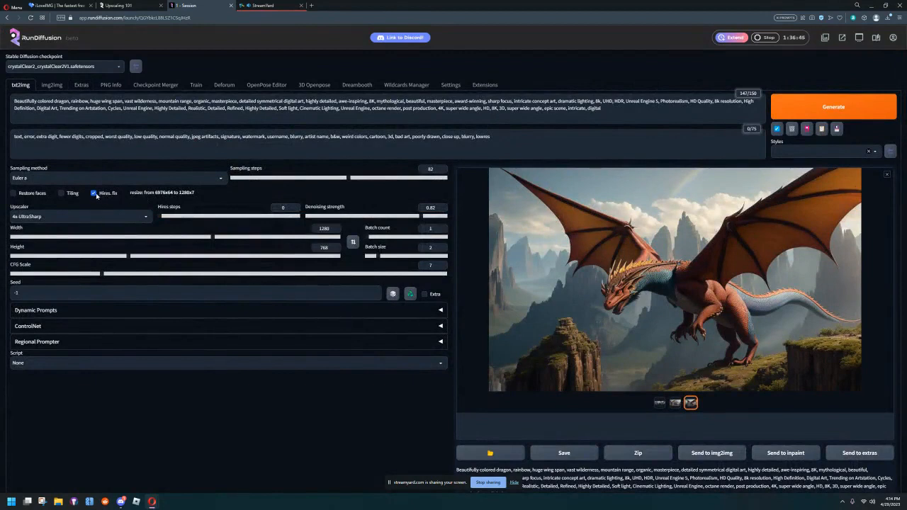
drag(130, 193, 203, 197)
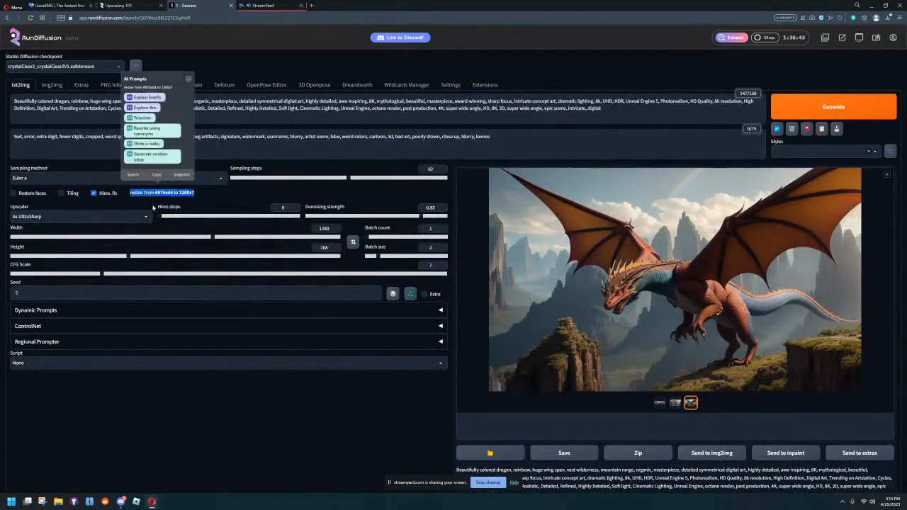
click(125, 202)
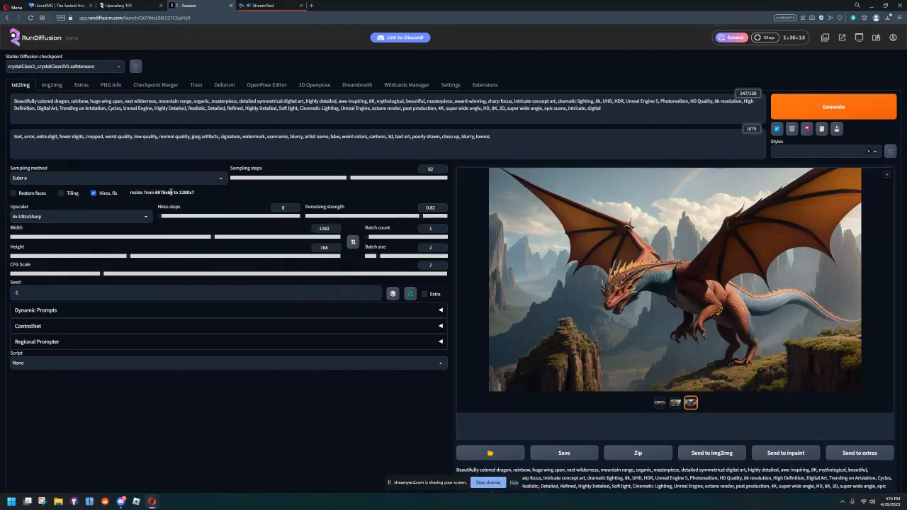
drag(178, 193, 197, 194)
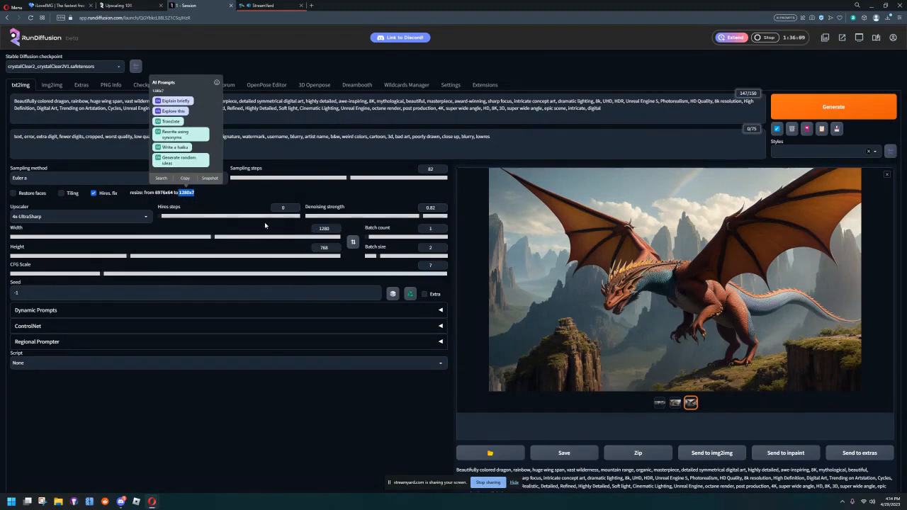
click(331, 228)
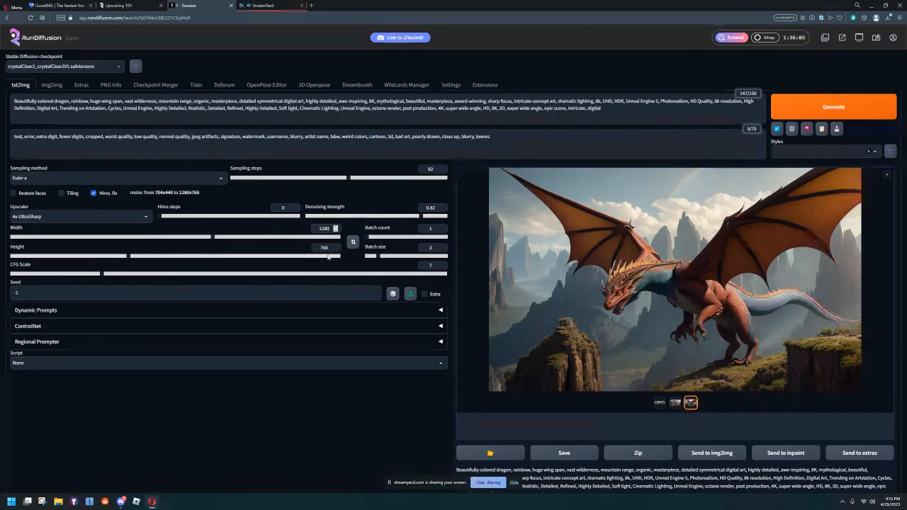
drag(154, 192, 170, 190)
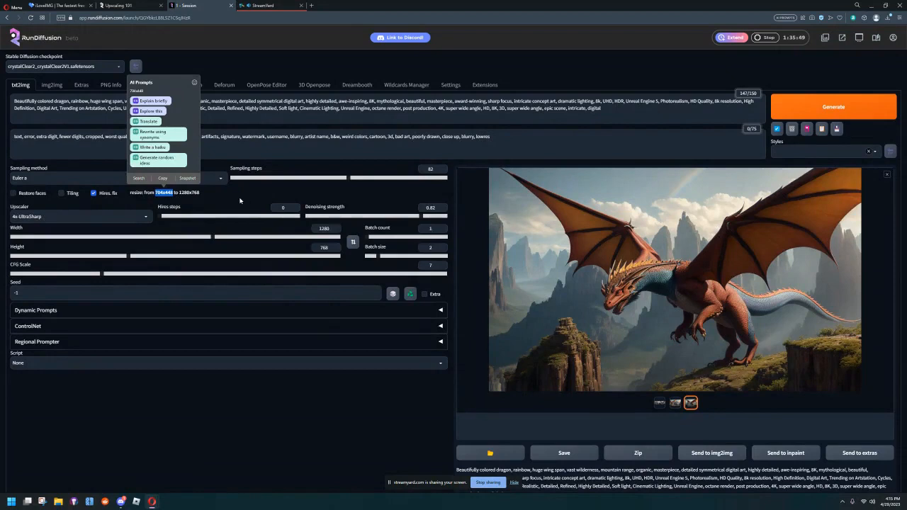
click(238, 202)
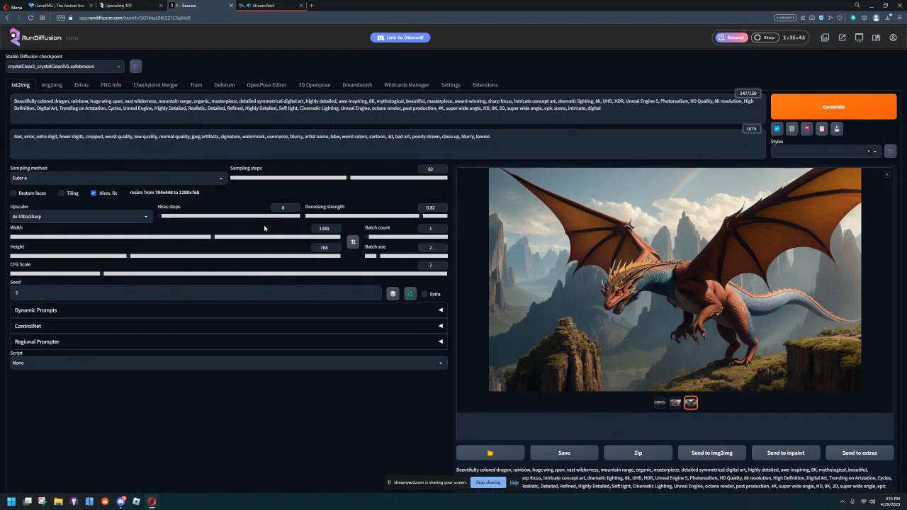
- Return to Extras and generate the dragon image with Resize at 4 and no upscaler selected
click(80, 86)
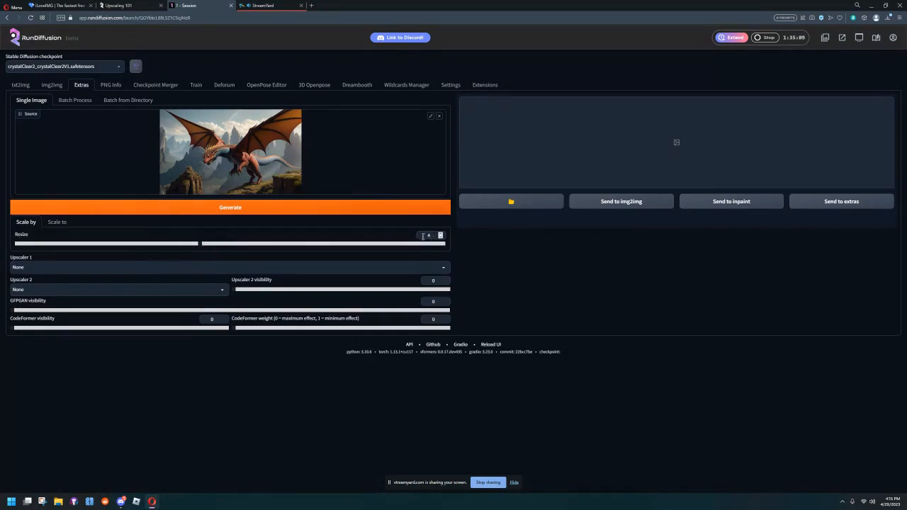
mouse_move(200, 245)
mouse_down()
mouse_move(87, 253)
mouse_move(51, 244)
mouse_move(202, 243)
mouse_up()
click(217, 210)
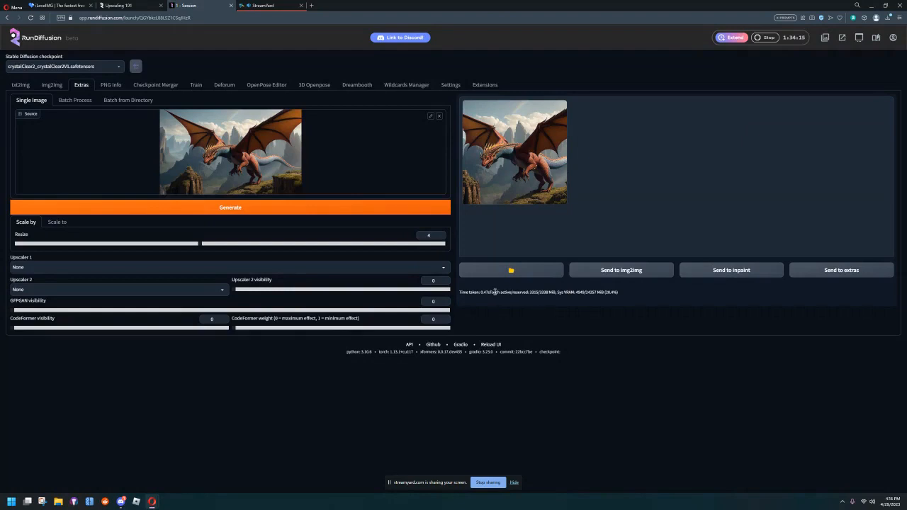
- Examine the Upscaler 1, Upscaler 2 and Upscaler 2 visibility settings, and display the available Upscaler 1 models
mouse_move(495, 291)
drag(12, 260, 68, 265)
click(83, 254)
drag(11, 261, 33, 283)
click(14, 281)
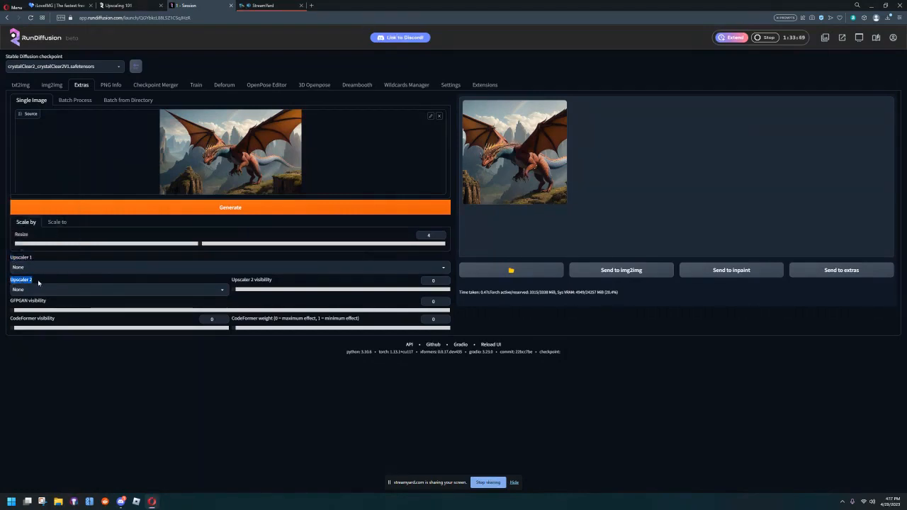
click(137, 258)
mouse_move(231, 281)
mouse_down()
mouse_move(273, 281)
mouse_move(238, 290)
mouse_move(377, 290)
mouse_move(227, 290)
mouse_up()
click(215, 280)
click(165, 267)
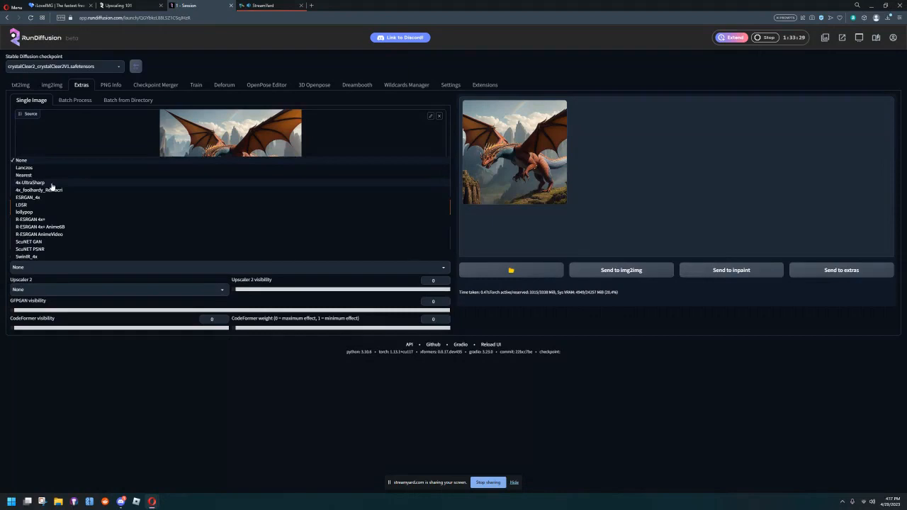
- Go back to the Upscaling 101 article and read the list of best upscale models in Stable Diffusion
click(117, 5)
scroll(310, 204, down, 3)
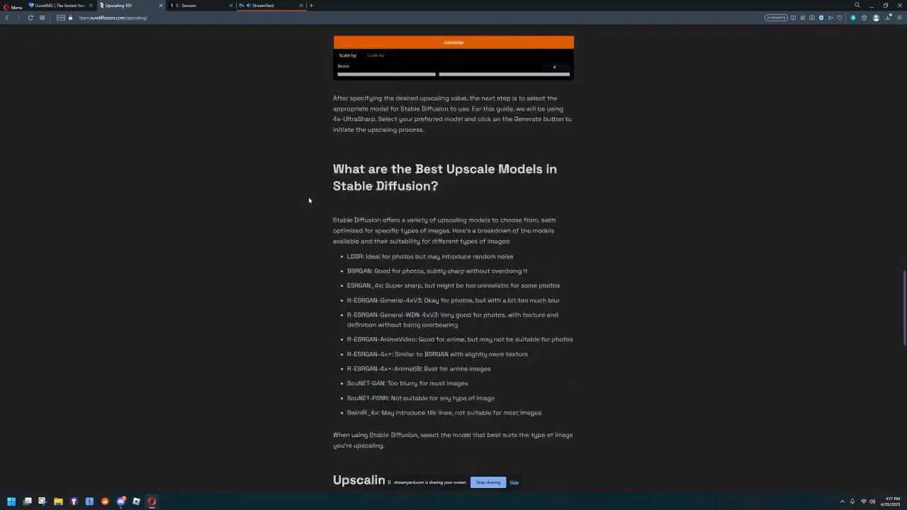
drag(335, 223, 558, 393)
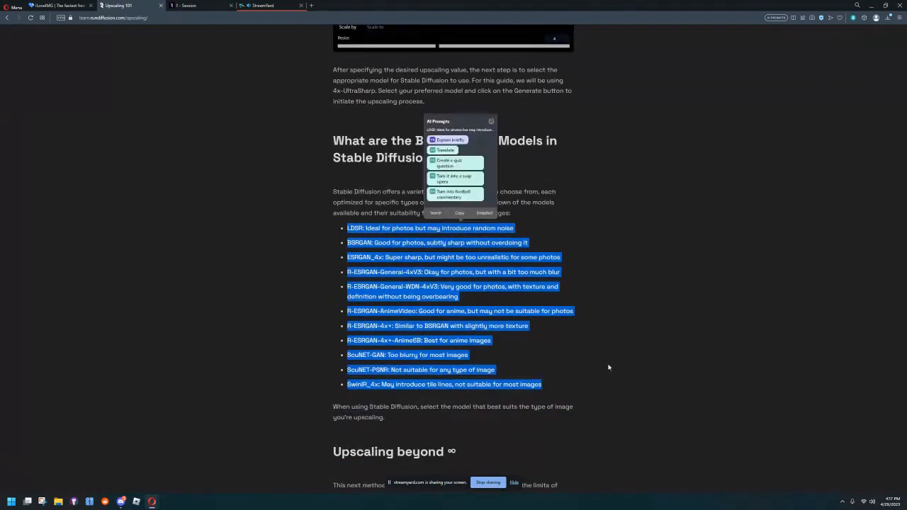
click(729, 254)
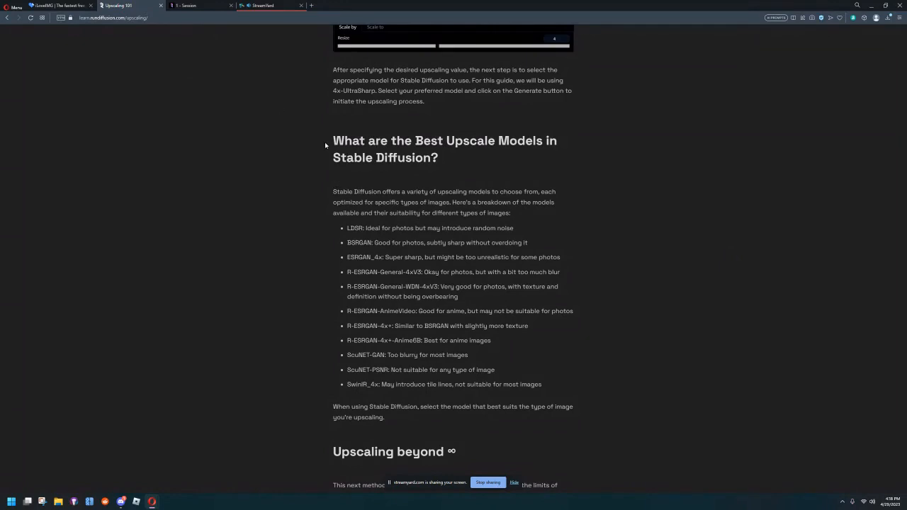
- Return to the RunDiffusion session, enlarge the Extras output image and save it to the computer
click(182, 5)
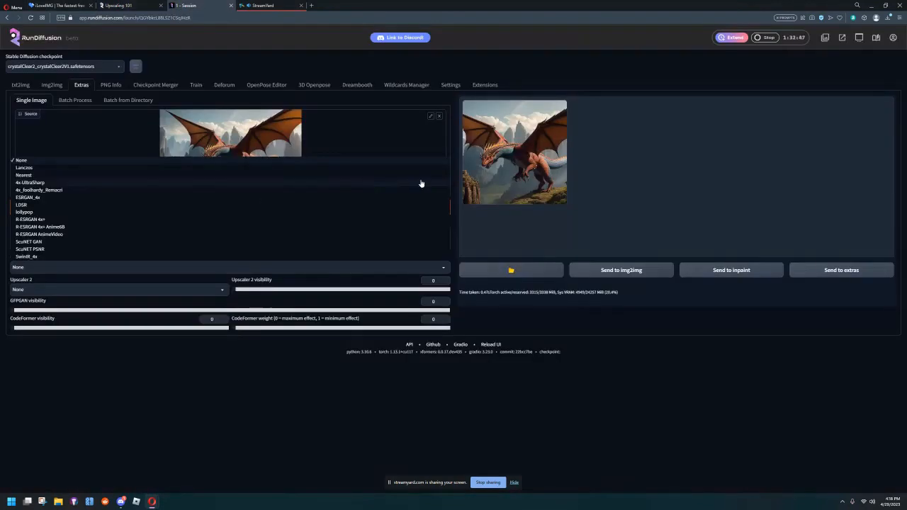
click(495, 168)
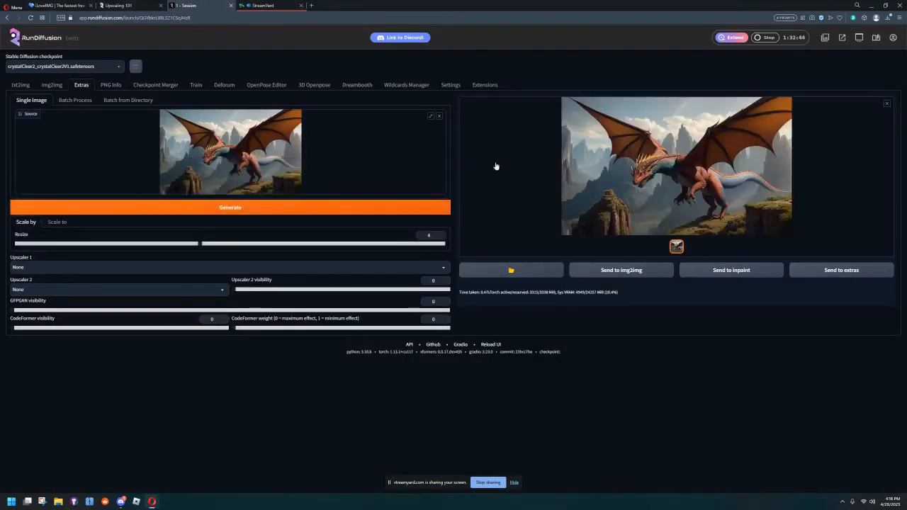
right_click(674, 169)
click(705, 189)
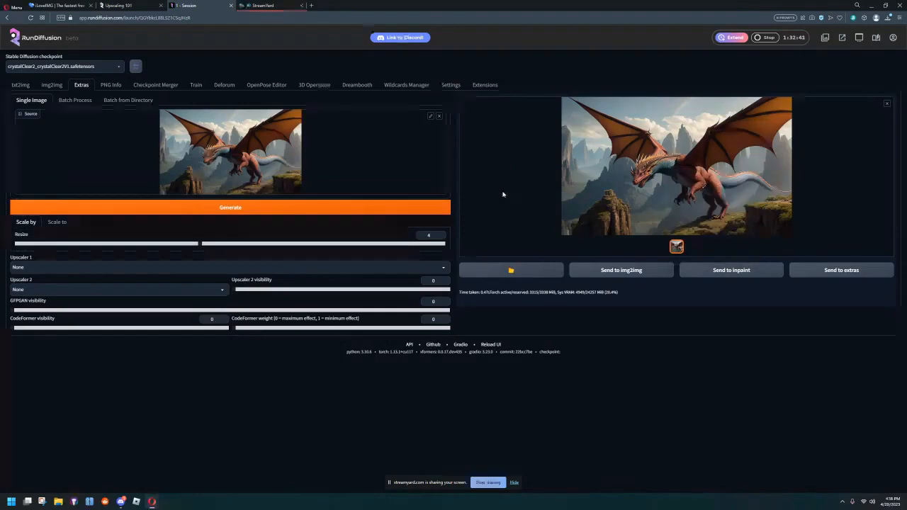
click(392, 227)
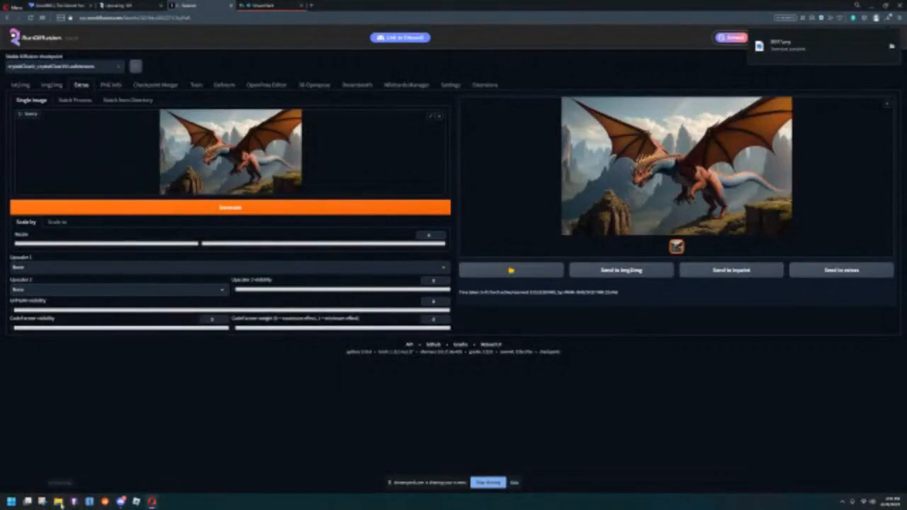
- Switch to File Explorer and open the downloaded dragon image 00017 from the Downloads folder
click(59, 502)
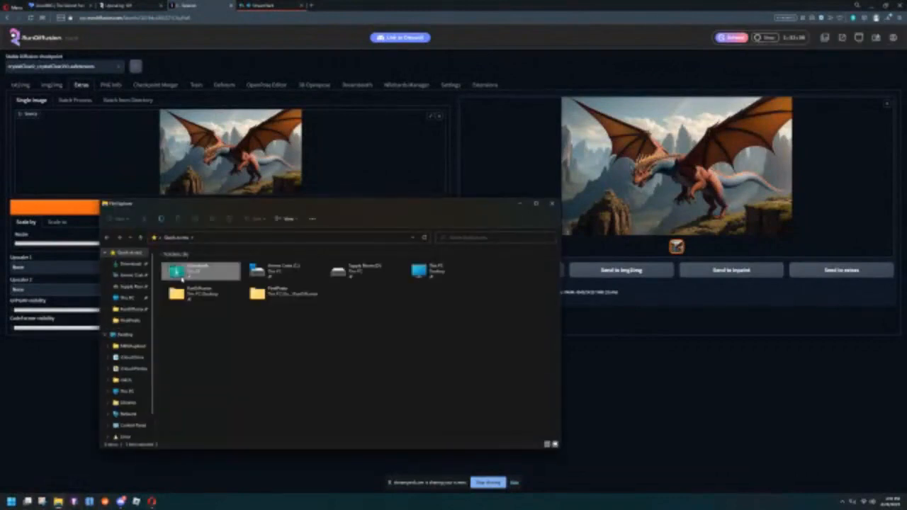
double_click(183, 278)
double_click(190, 292)
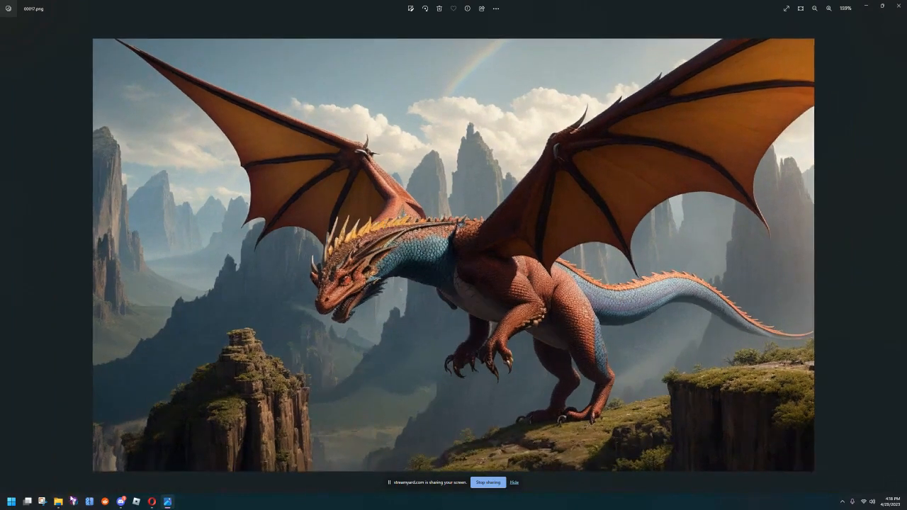
- Check the image dimensions in the detailed file properties of 00017, then close the properties
click(58, 501)
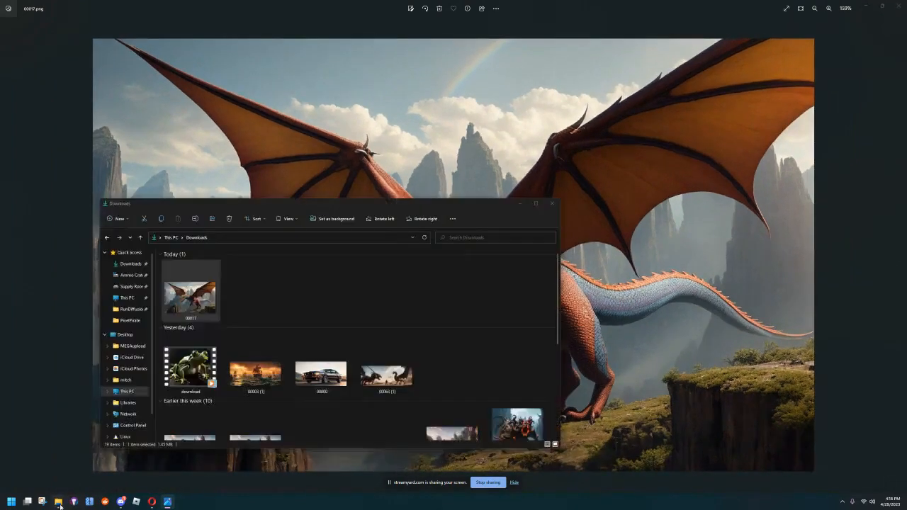
right_click(188, 298)
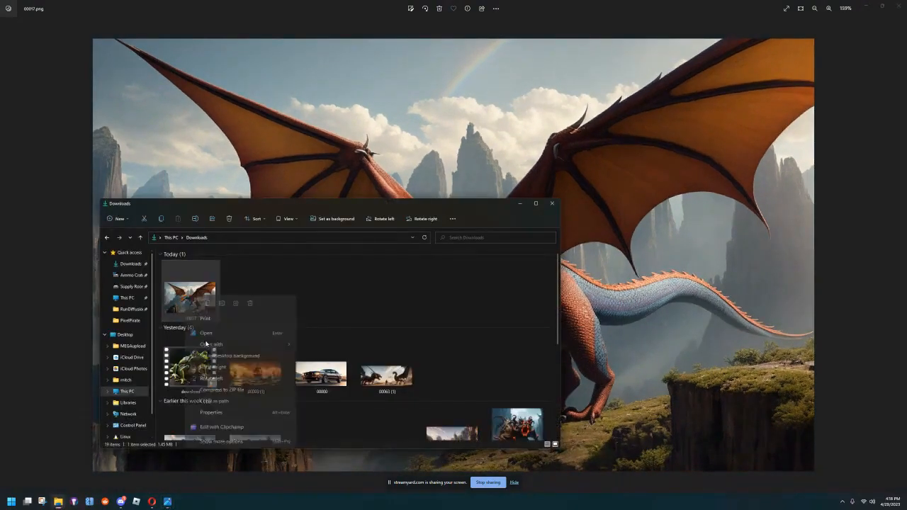
click(210, 413)
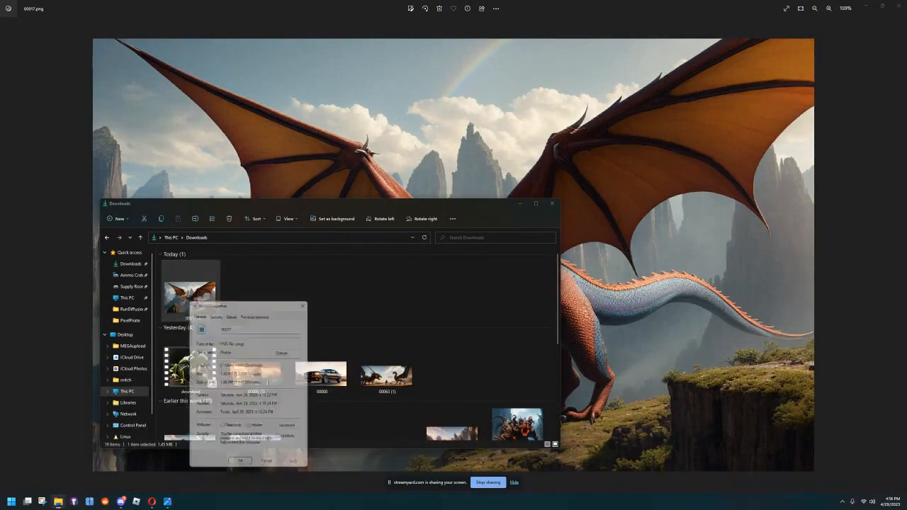
click(221, 315)
click(231, 315)
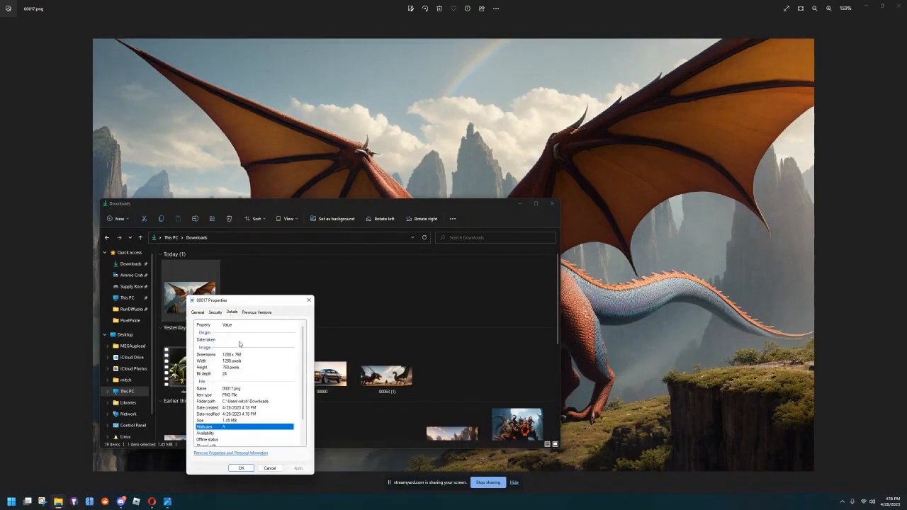
click(308, 303)
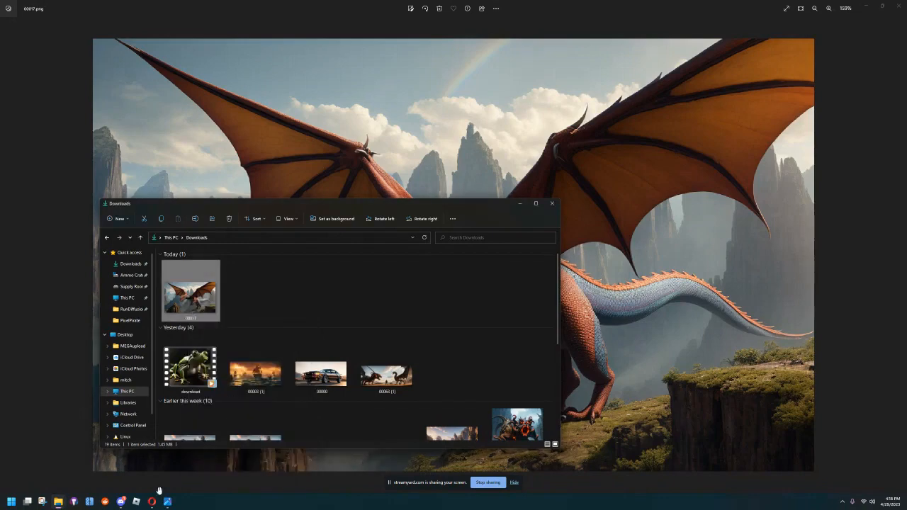
- Switch back to the RunDiffusion session and generate the Extras output again with the same settings
mouse_move(155, 492)
click(113, 464)
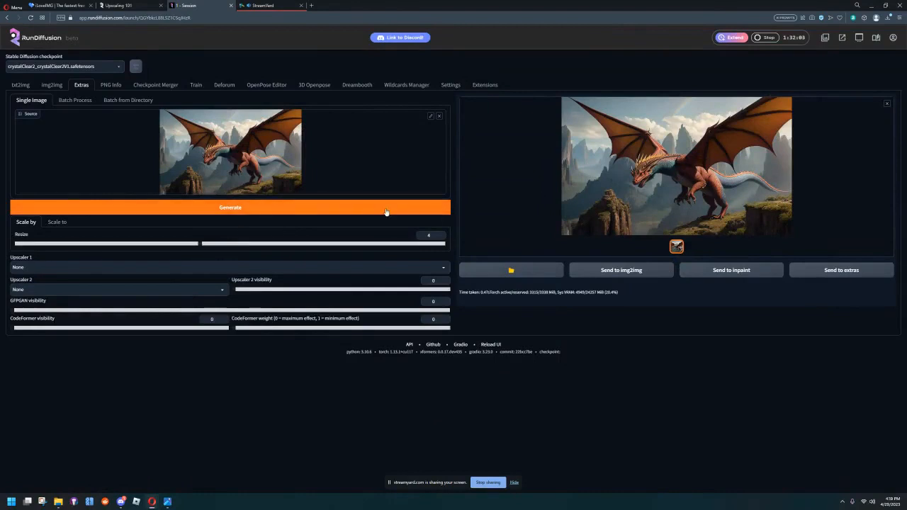
click(340, 210)
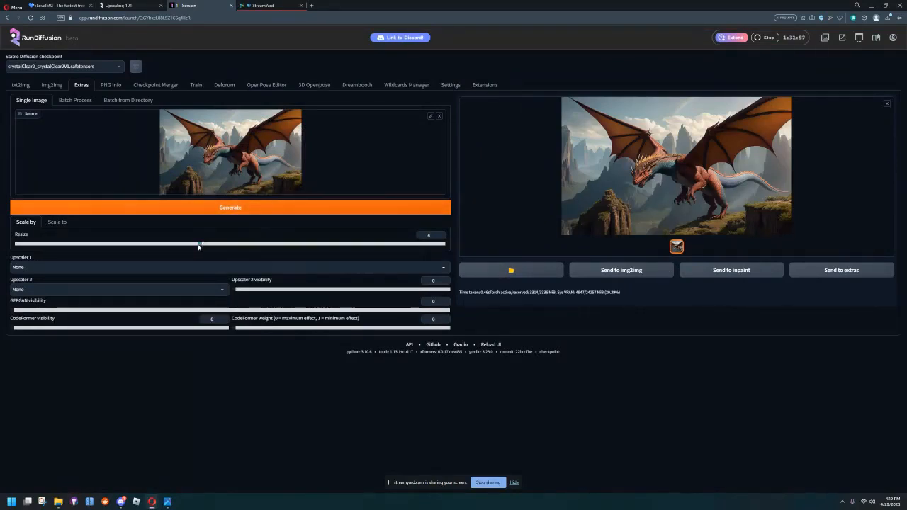
- Set the Extras Resize multiplier to 6 and choose 4x-UltraSharp as Upscaler 1
drag(199, 246, 323, 241)
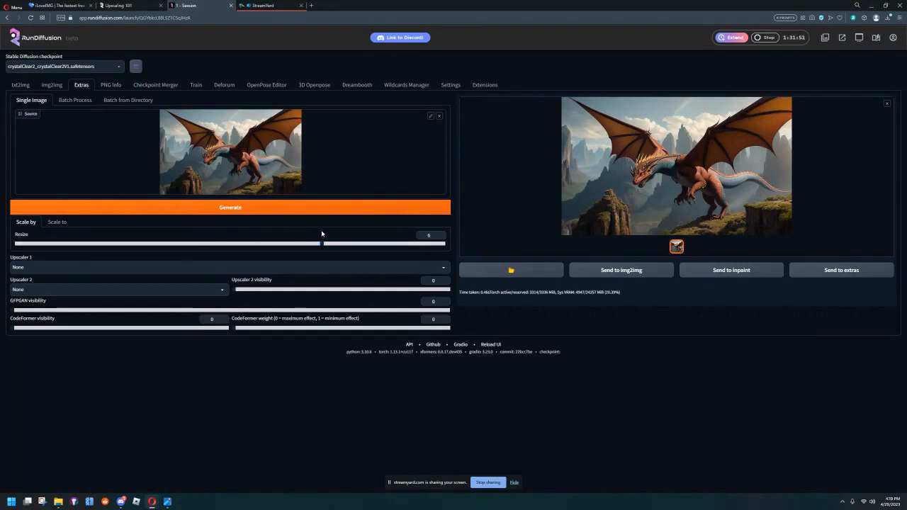
click(276, 207)
click(125, 267)
click(40, 187)
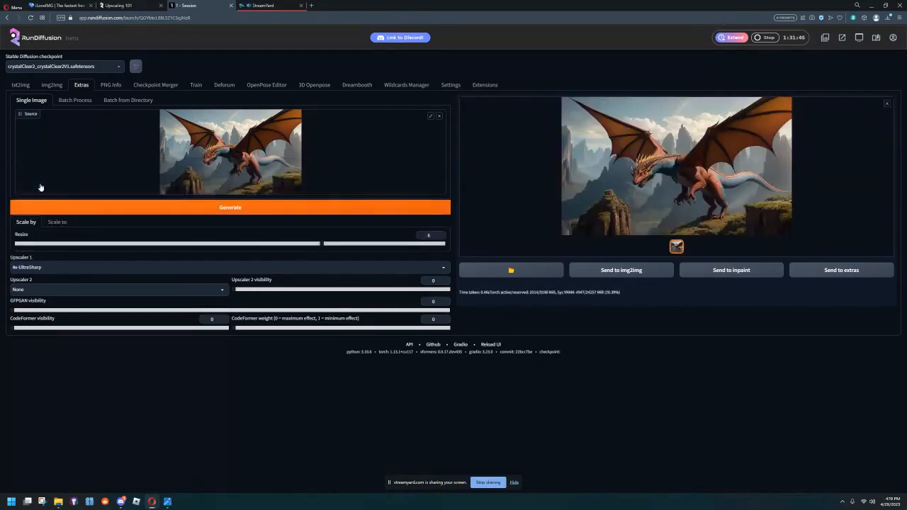
- Set the Extras Resize multiplier to 4 and generate the dragon upscale with 4x-UltraSharp
drag(320, 243, 200, 247)
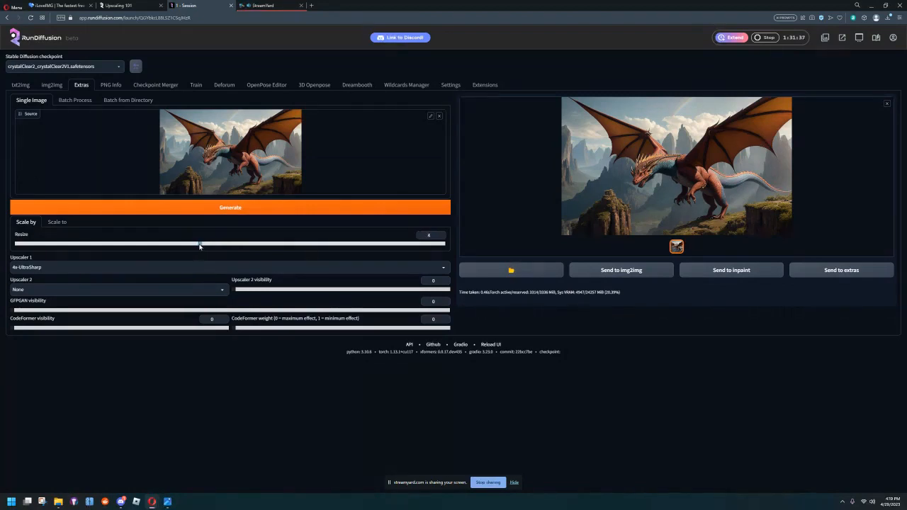
click(222, 208)
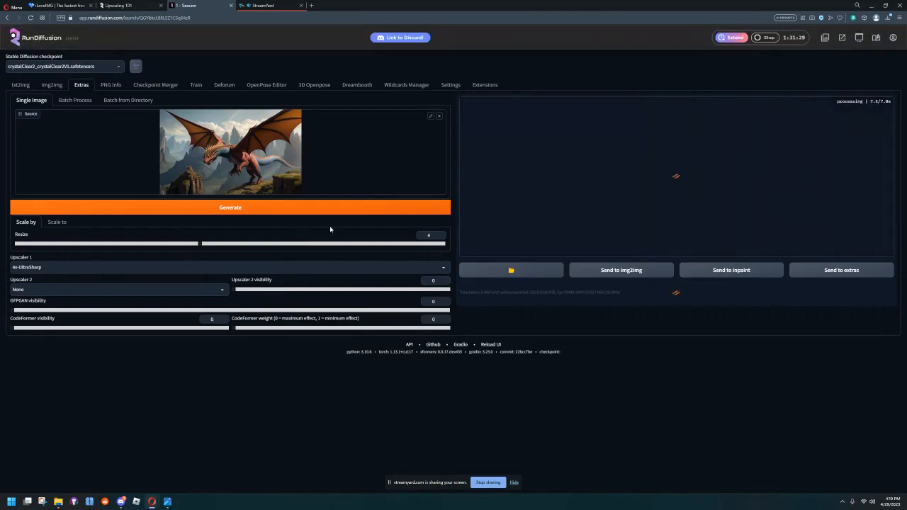
click(422, 213)
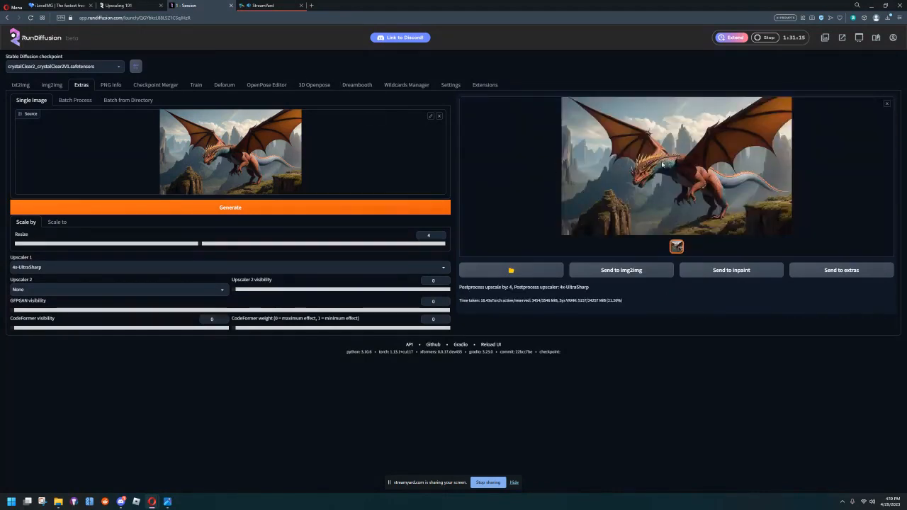
- Enlarge the upscaled dragon result and save the image to the Downloads folder
click(664, 179)
right_click(444, 248)
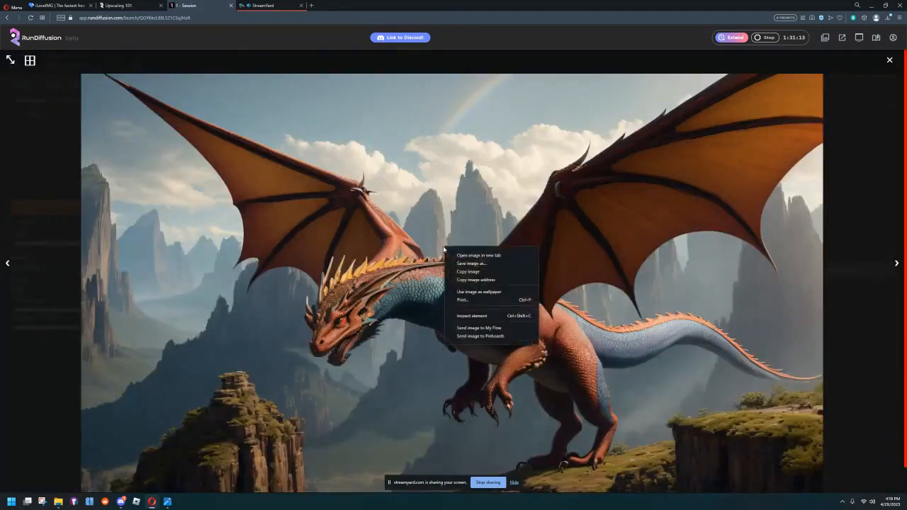
click(476, 271)
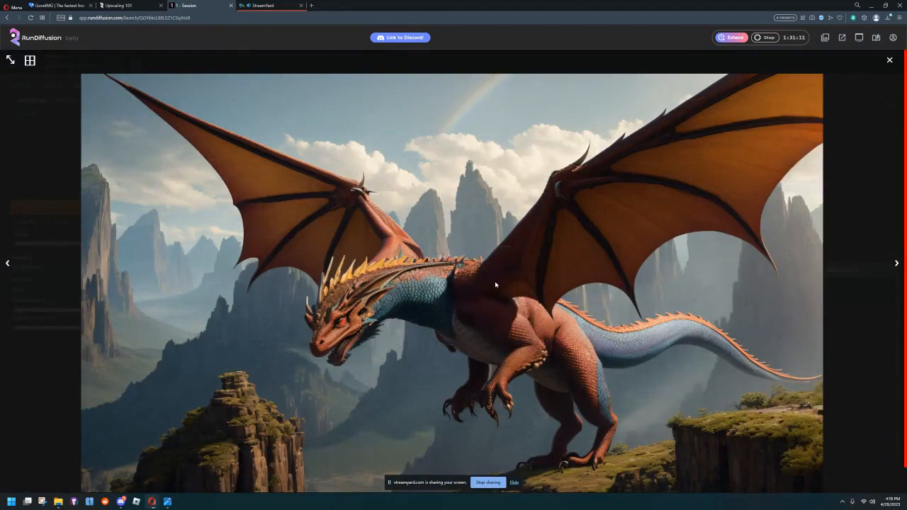
key(Return)
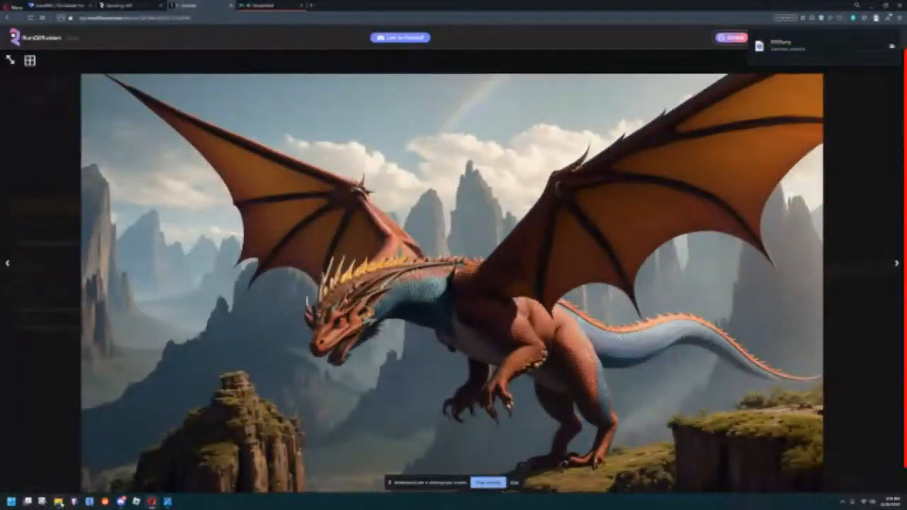
- Open the downloaded dragon image in the photo viewer and inspect fine detail around the dragon and the rock pillar
double_click(190, 290)
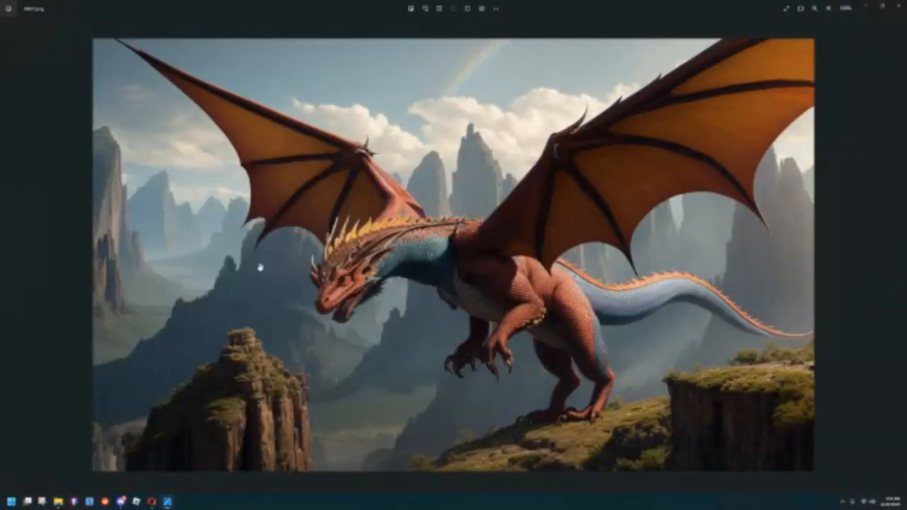
click(496, 95)
scroll(275, 297, up, 5)
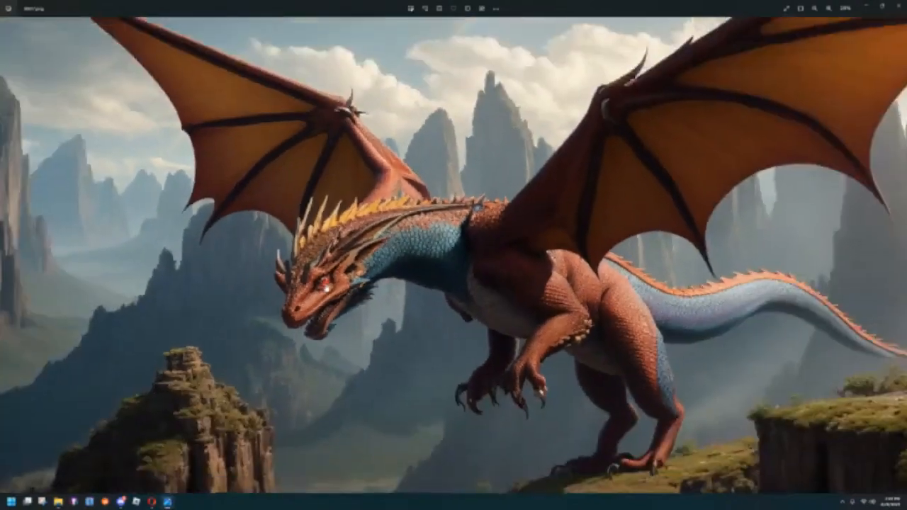
scroll(275, 297, down, 5)
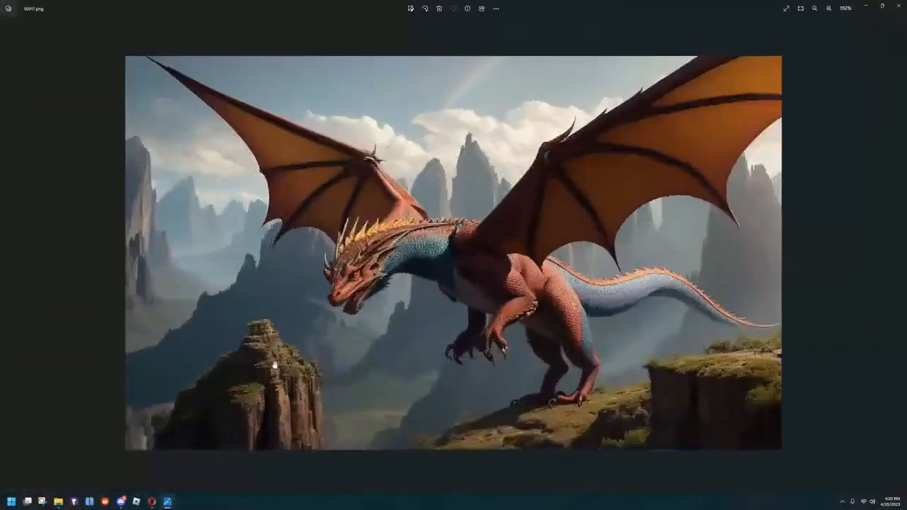
scroll(275, 365, up, 10)
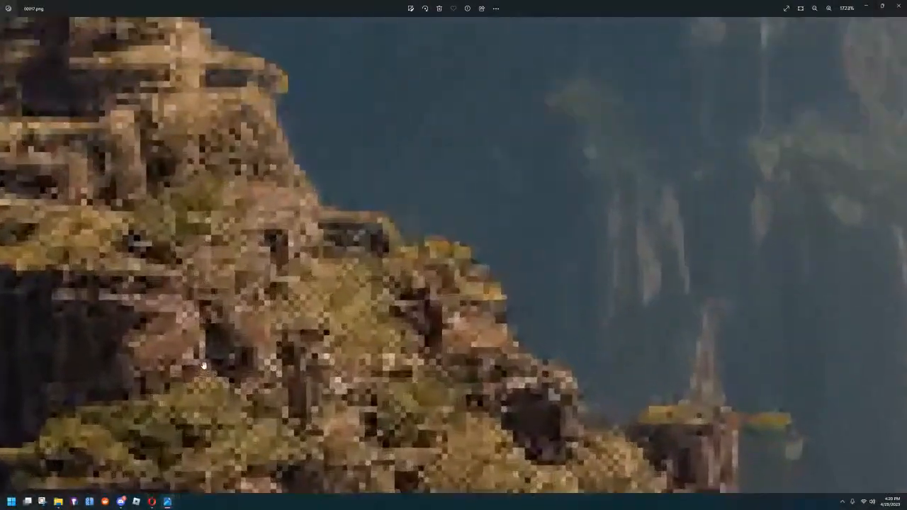
scroll(204, 366, down, 2)
scroll(298, 294, down, 3)
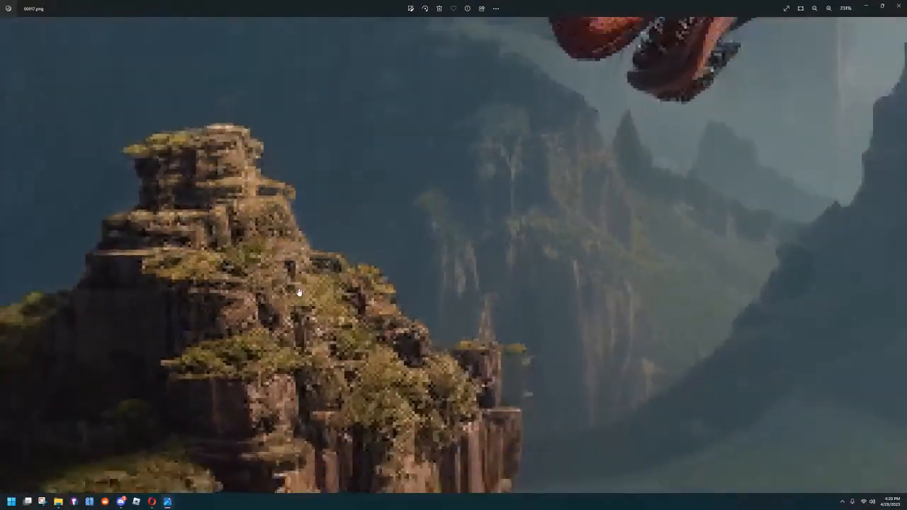
scroll(298, 293, down, 5)
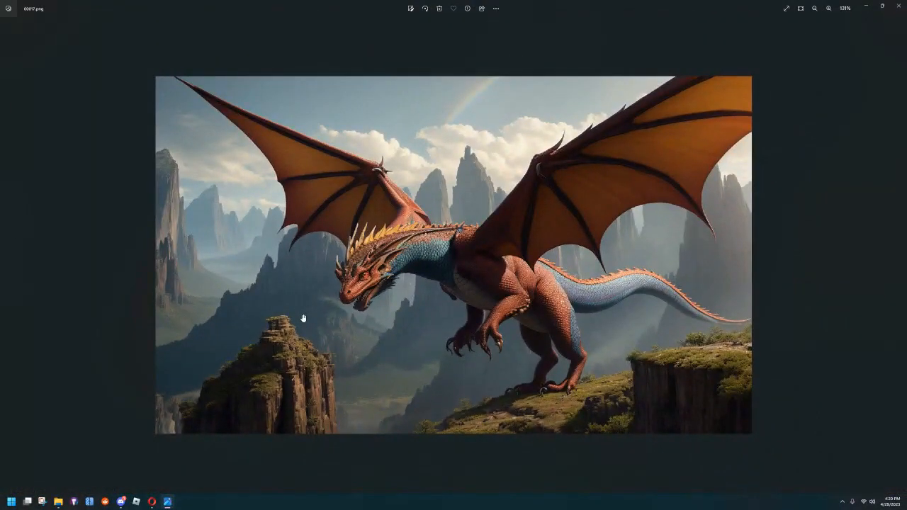
scroll(333, 267, up, 1)
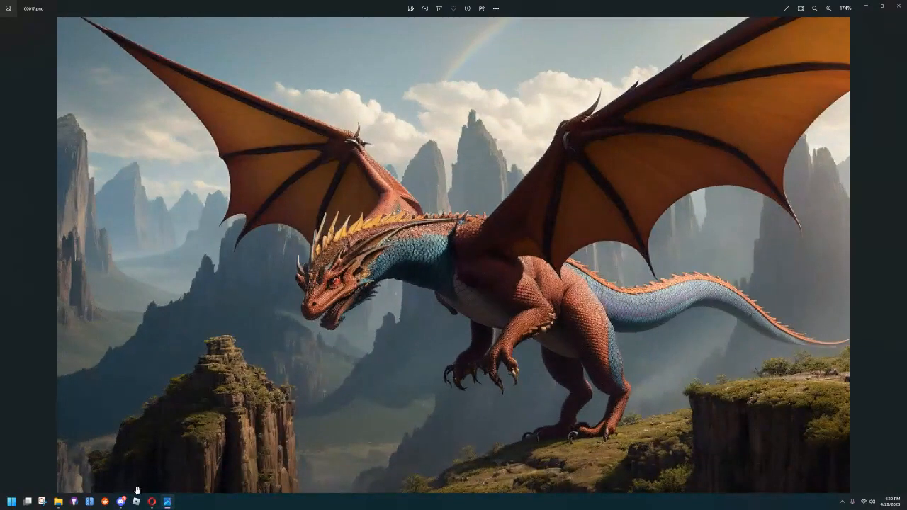
- Check the image dimensions in the detailed file properties of 00020, and close the properties and the Downloads window
click(58, 501)
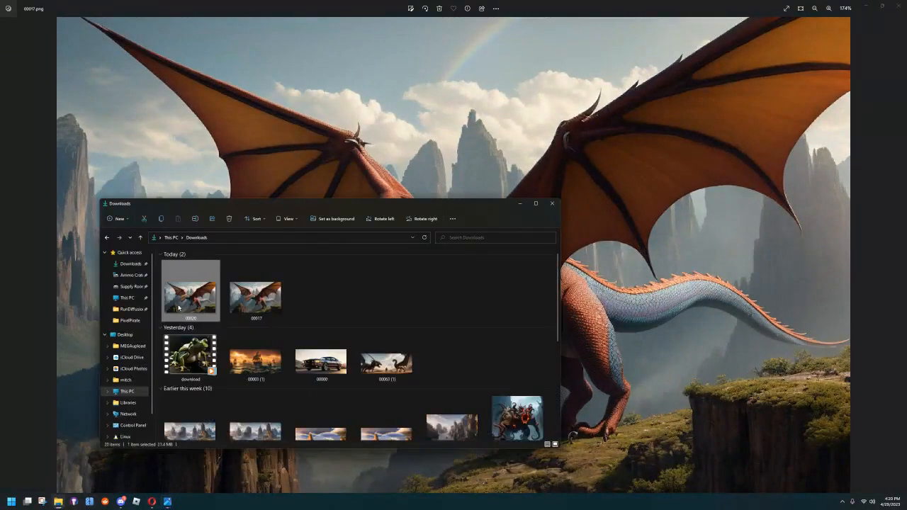
right_click(209, 324)
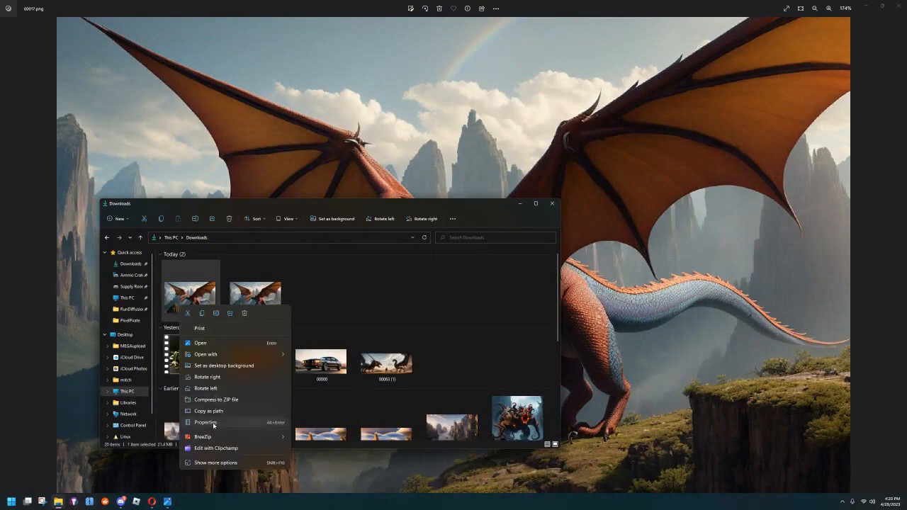
click(262, 423)
click(226, 324)
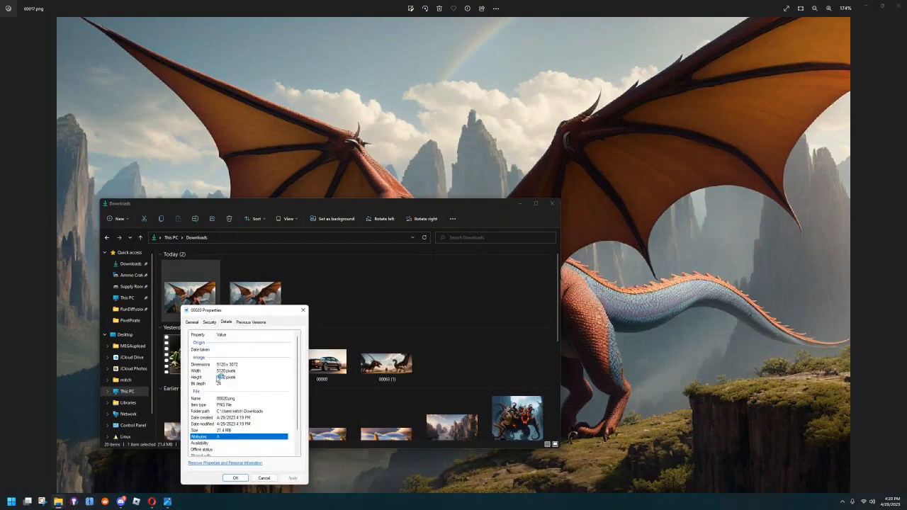
click(219, 365)
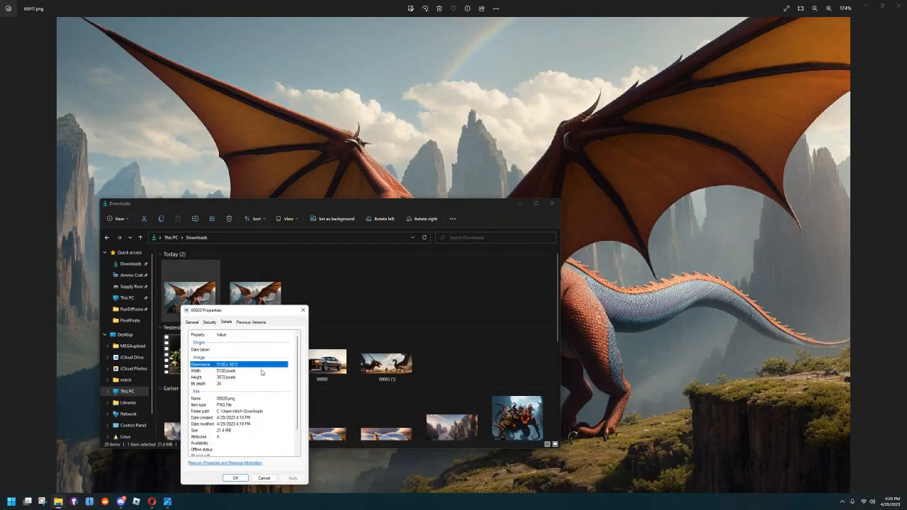
click(304, 310)
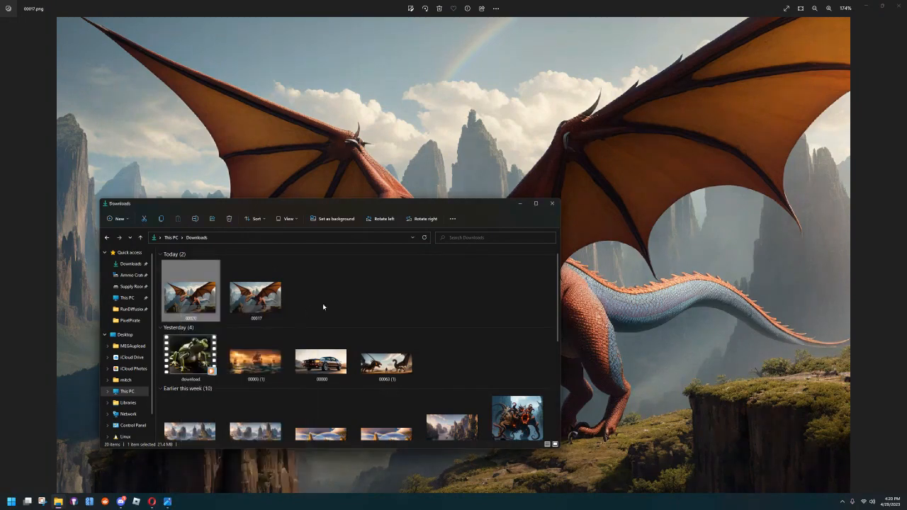
click(550, 205)
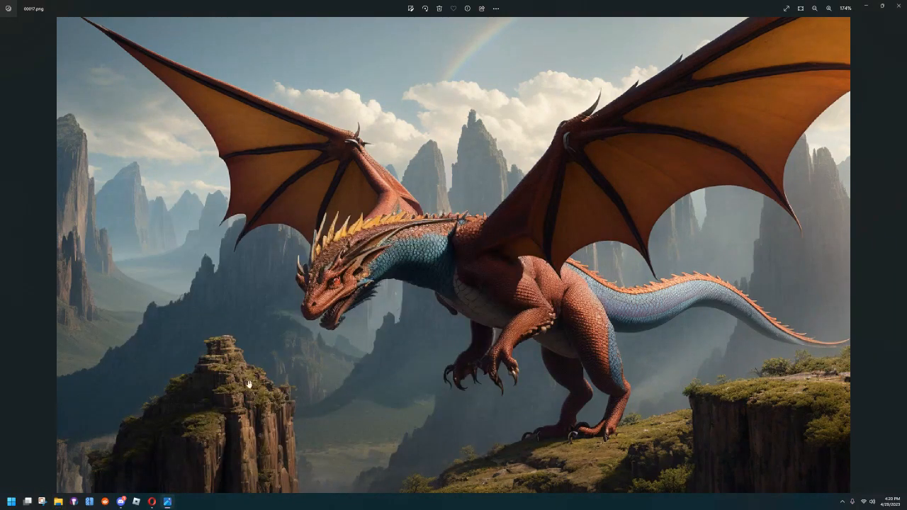
- Return to the RunDiffusion session, close the enlarged preview, and generate the dragon upscale with Resize set to 8
click(865, 5)
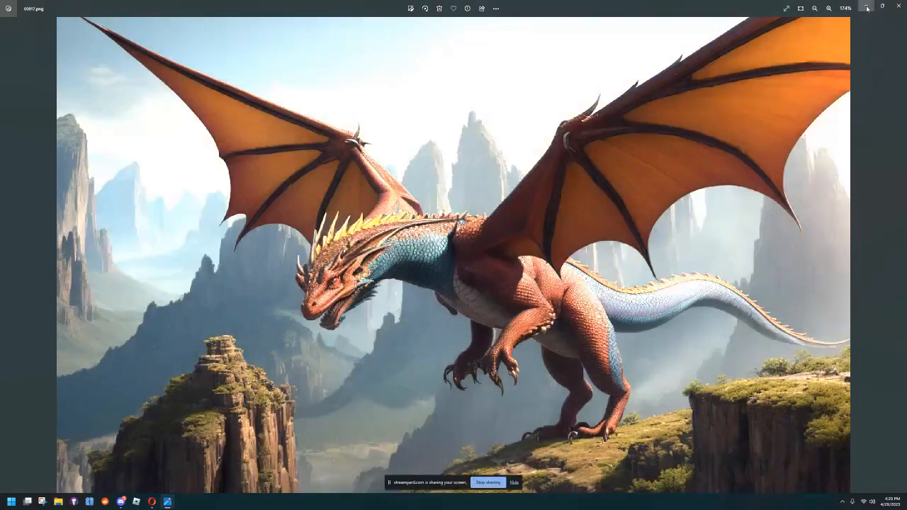
click(889, 60)
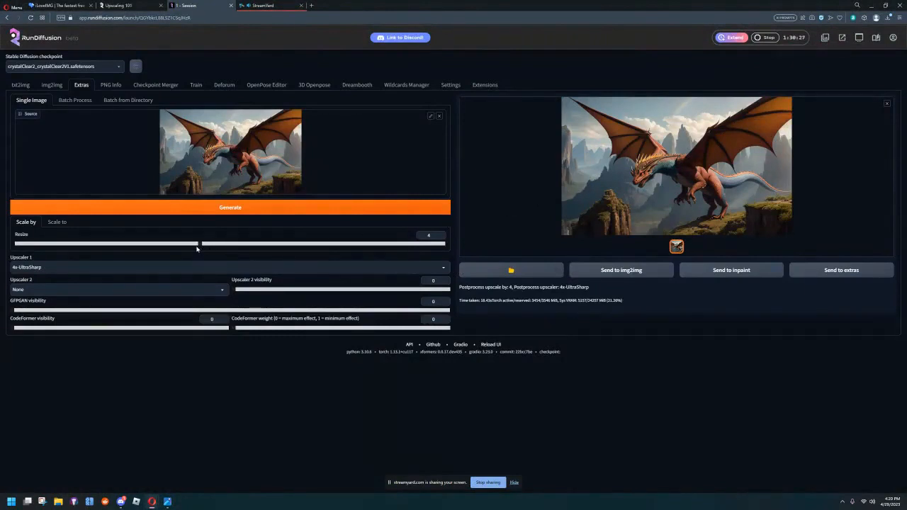
drag(202, 244, 443, 244)
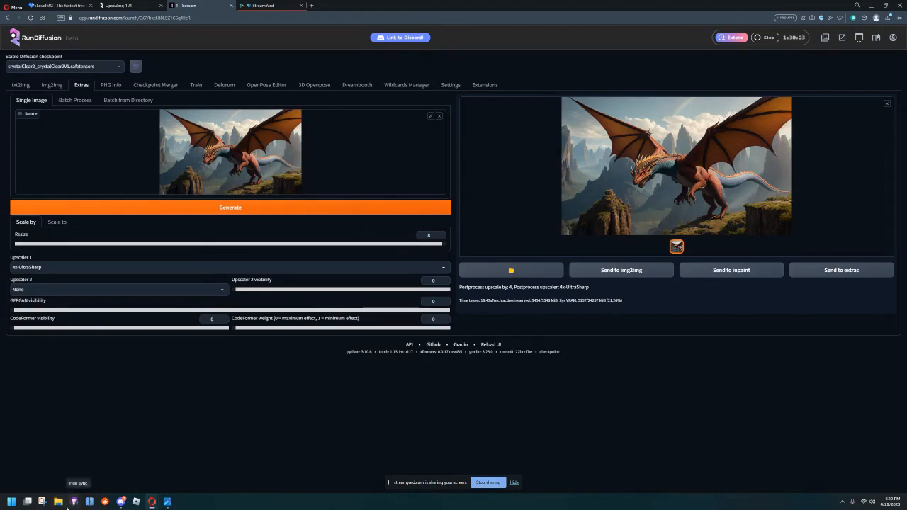
click(273, 210)
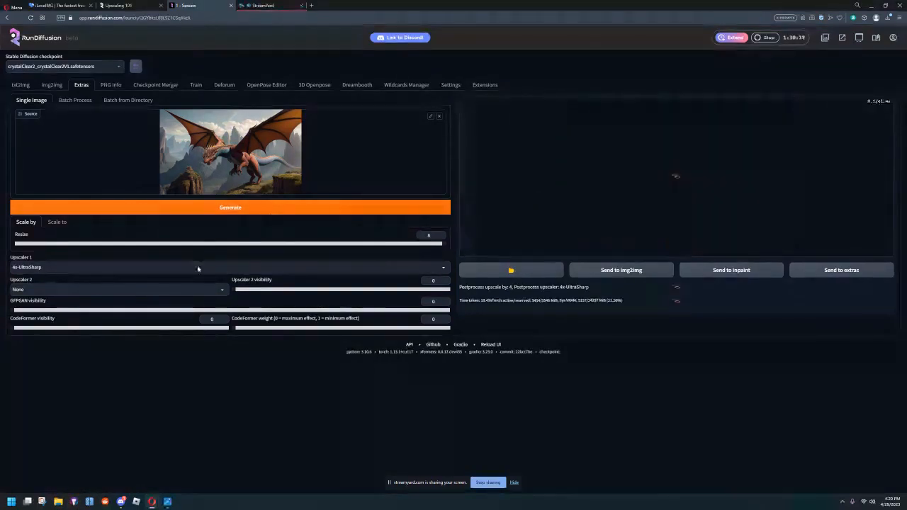
- Open Calculator and multiply the source width of 1280 by 8
click(8, 503)
text(calc)
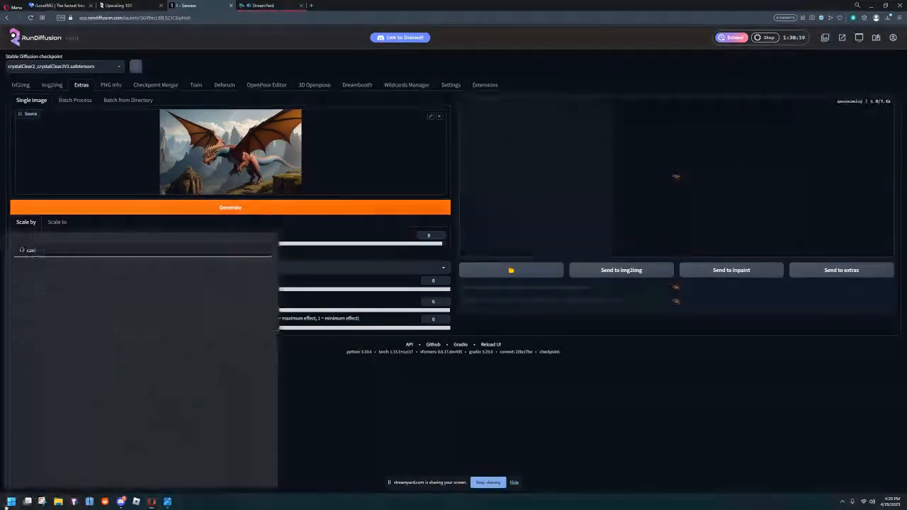
key(Return)
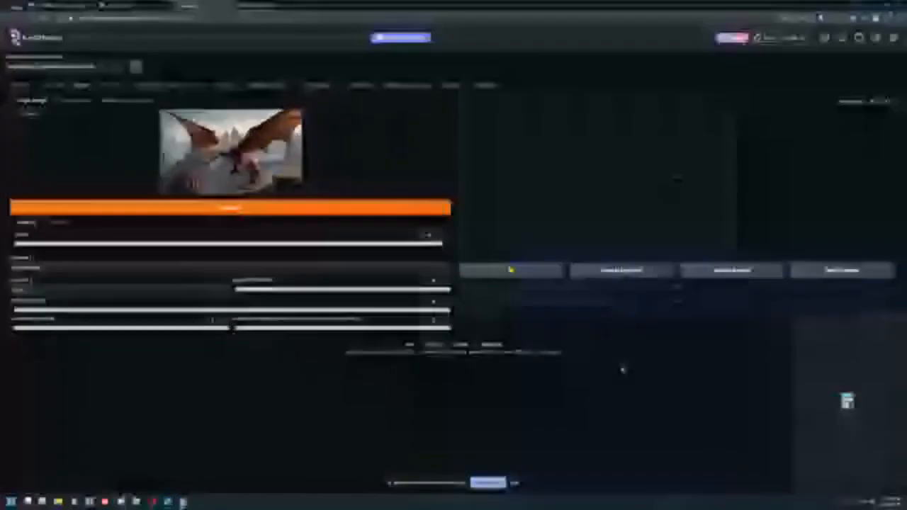
text(1280)
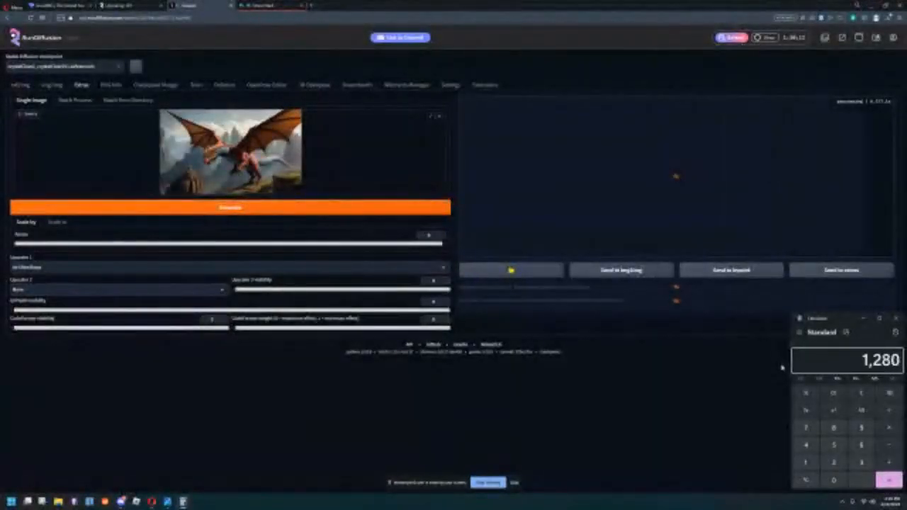
text(*8)
key(Return)
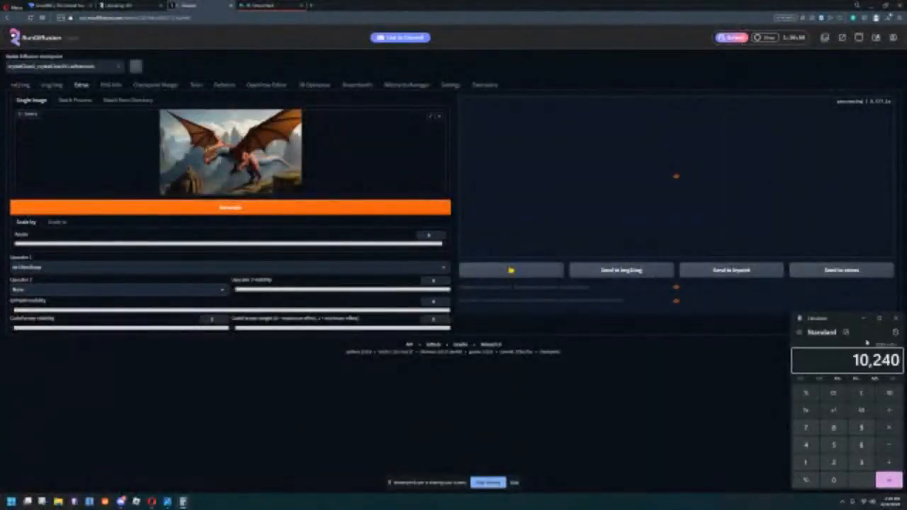
- Clear the entry, multiply the source height of 768 by 8, and close Calculator
click(831, 396)
text(768)
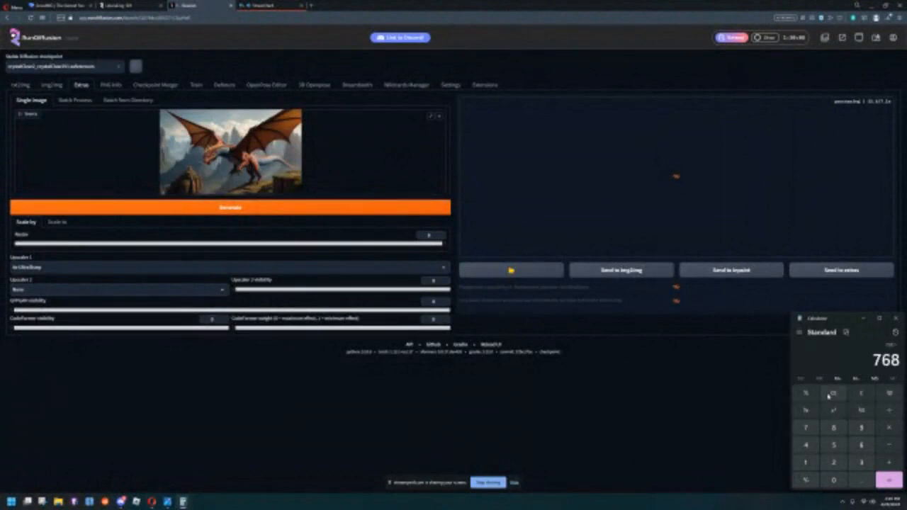
text(*8)
key(Return)
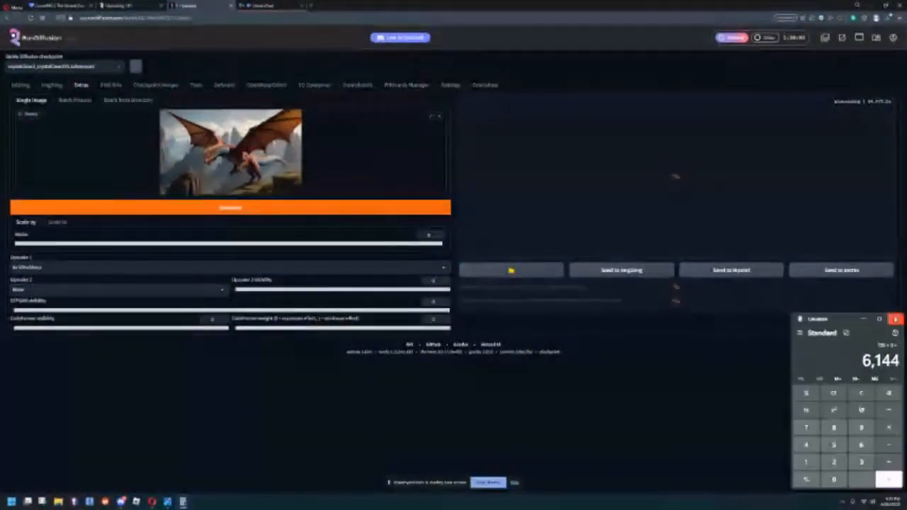
click(896, 319)
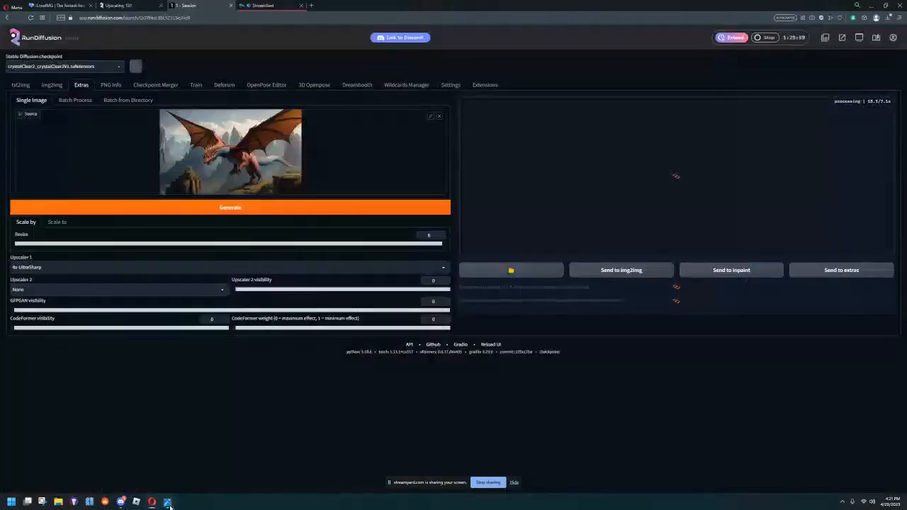
- Close all open Photos windows and launch the Upscayl desktop app
right_click(167, 501)
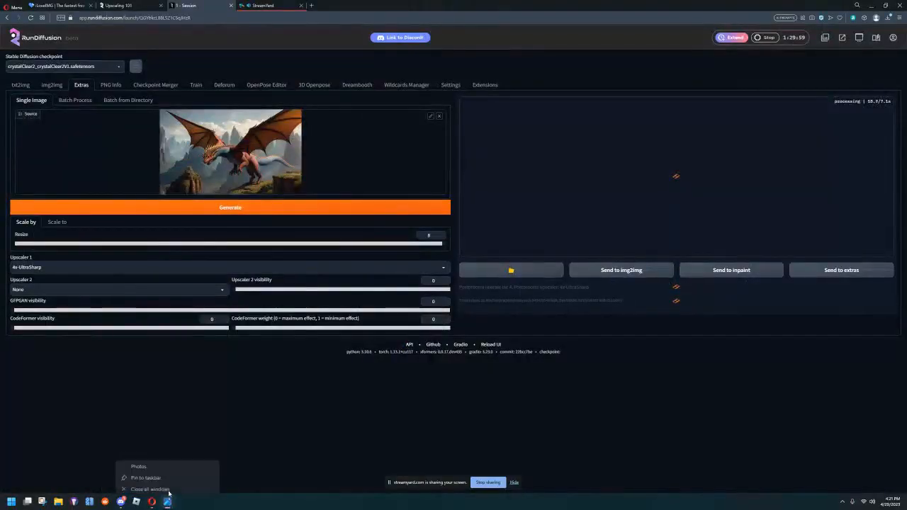
click(168, 490)
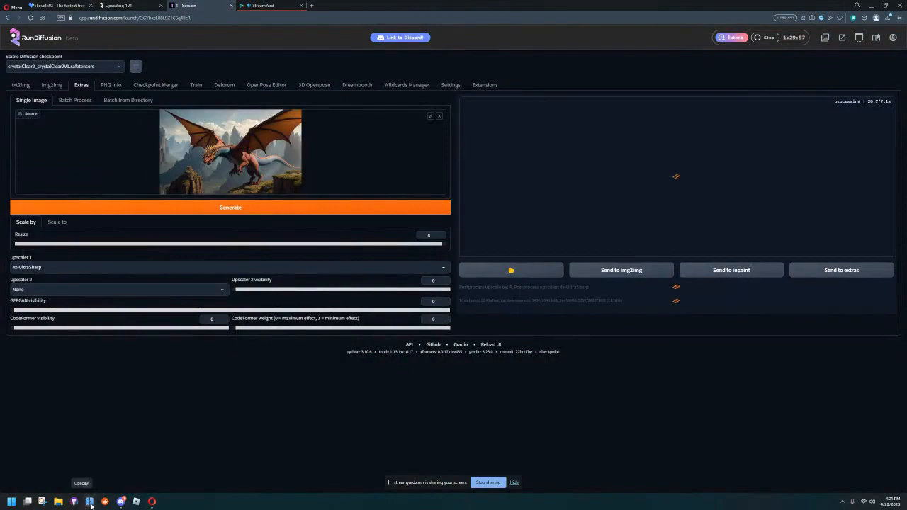
click(90, 502)
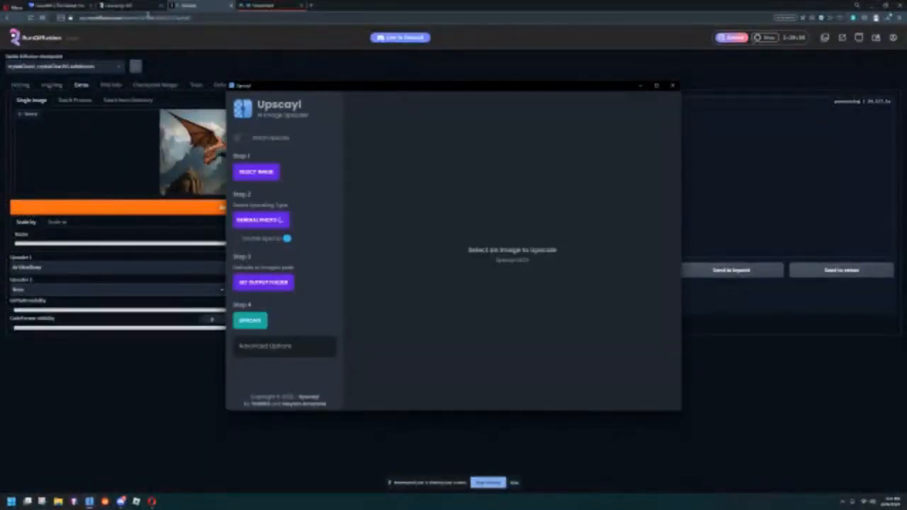
- Read further down the Upscaling 101 article and bring the Upscayl window back to the front
click(131, 6)
scroll(352, 160, down, 5)
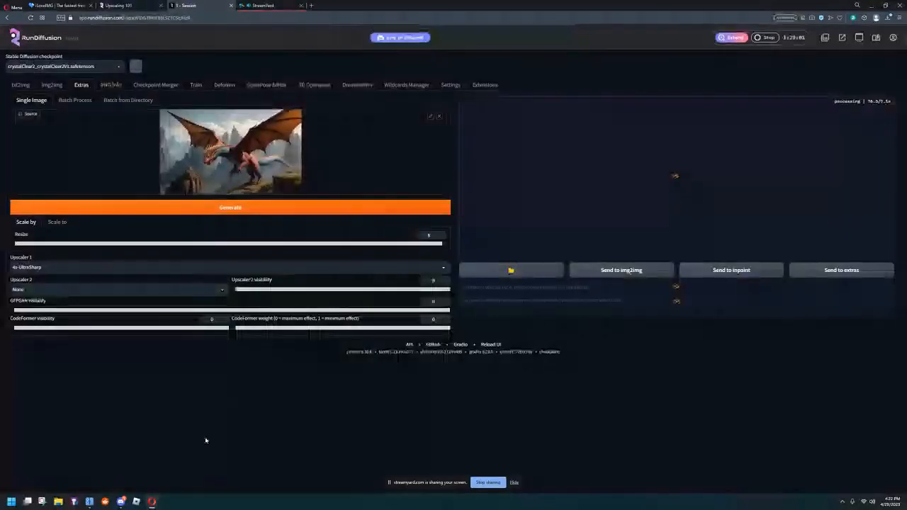
click(96, 502)
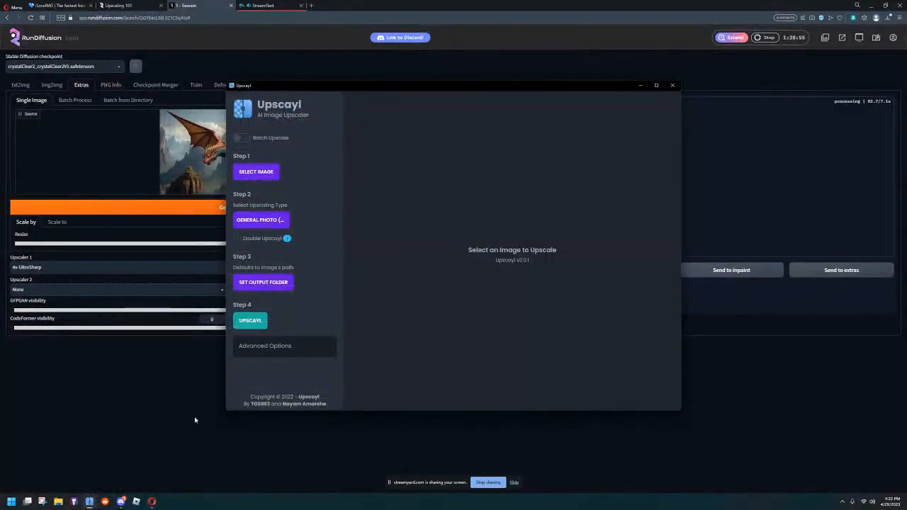
click(192, 419)
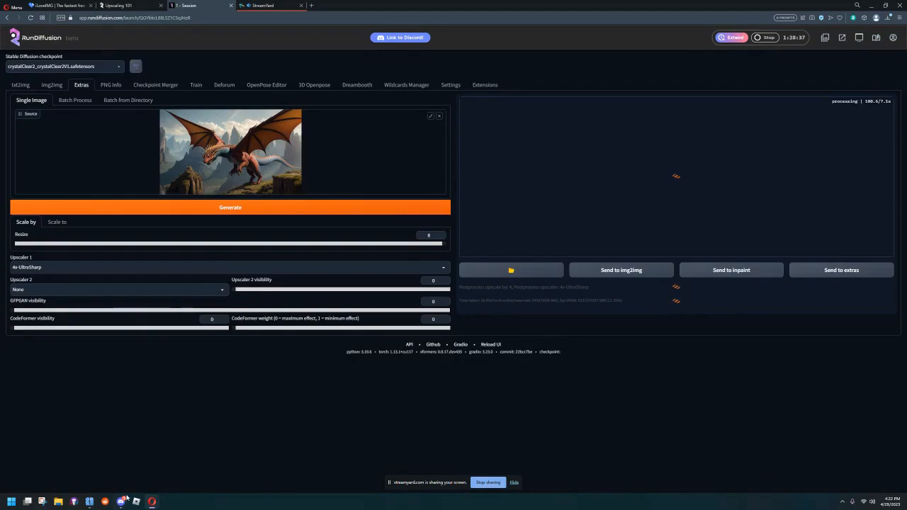
mouse_move(125, 501)
mouse_move(90, 504)
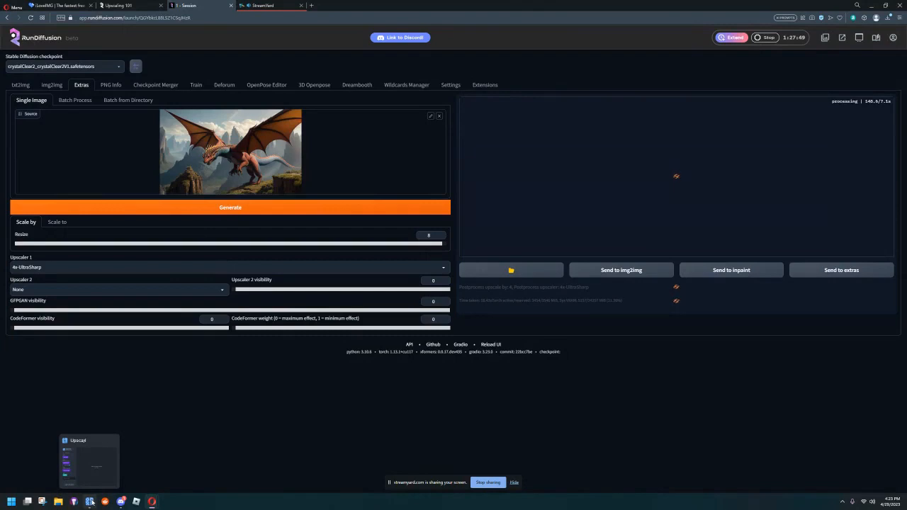
click(90, 501)
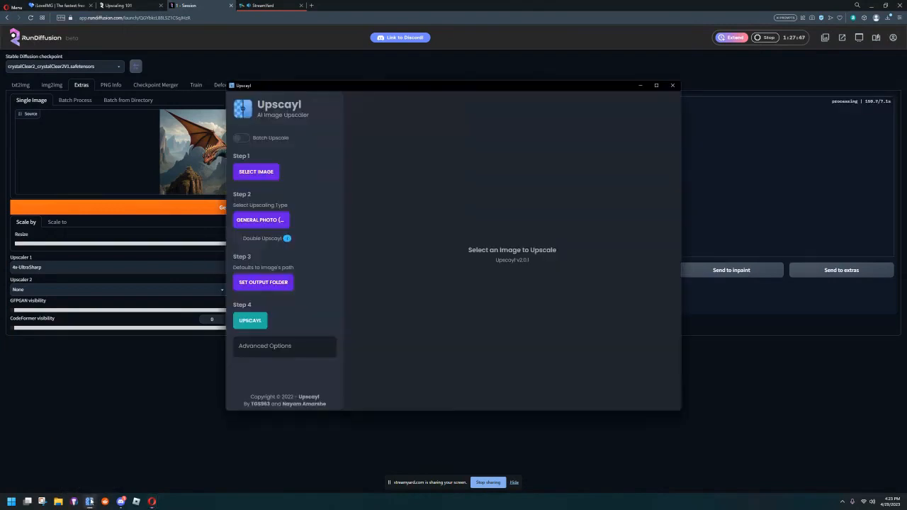
click(174, 454)
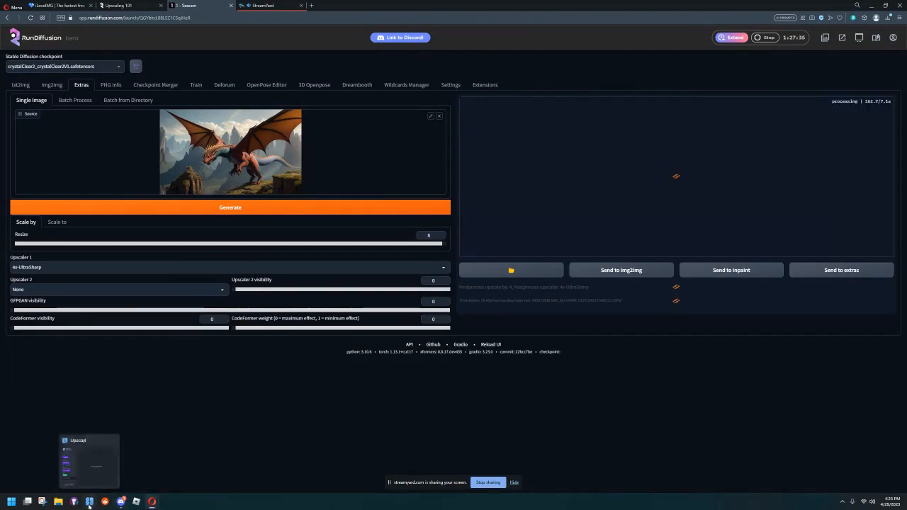
- Bring Upscayl to the front and look through its available upscaling types, from General Photo to Sharpen Image
click(103, 460)
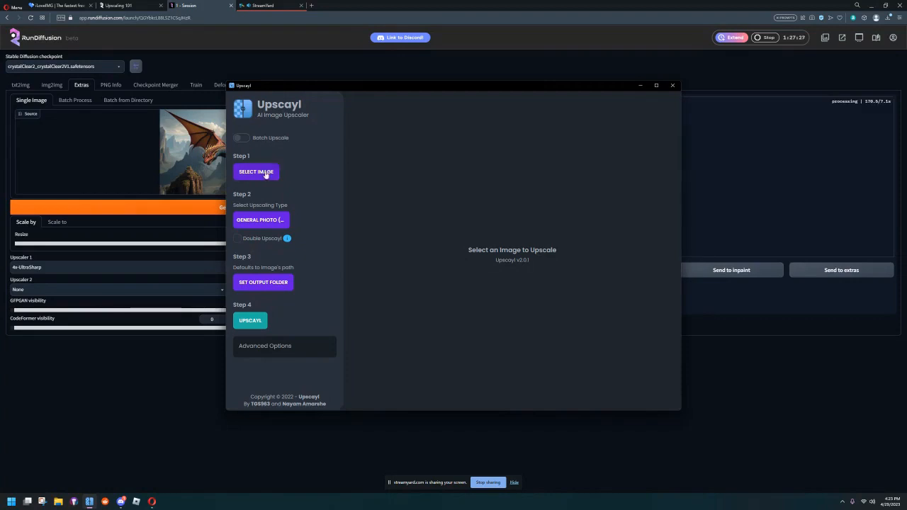
click(262, 222)
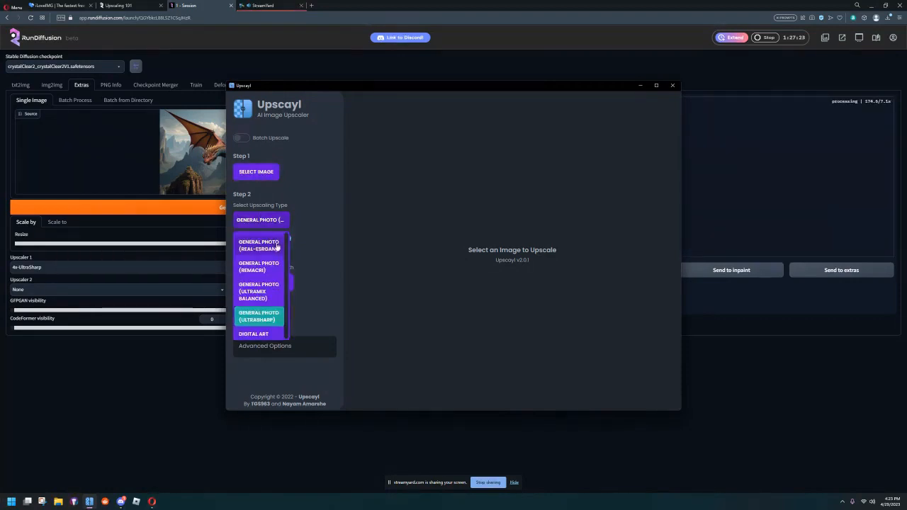
scroll(287, 242, down, 2)
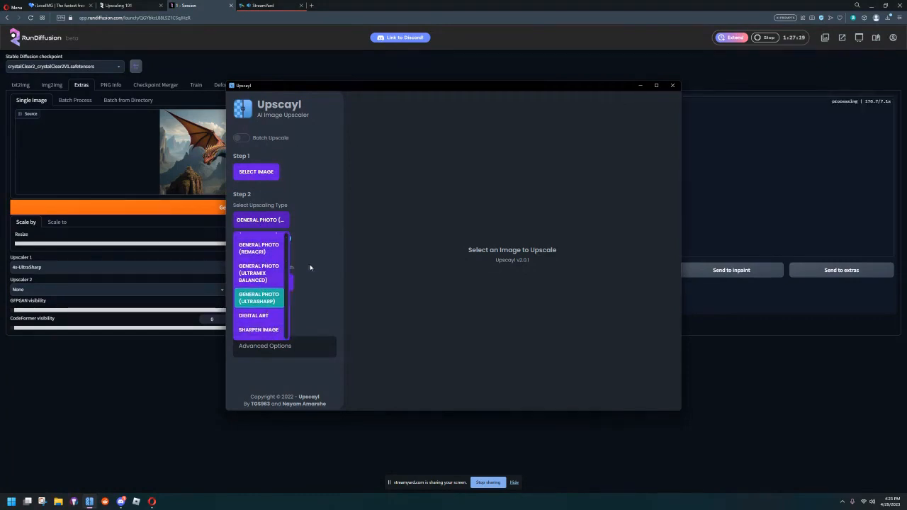
click(251, 247)
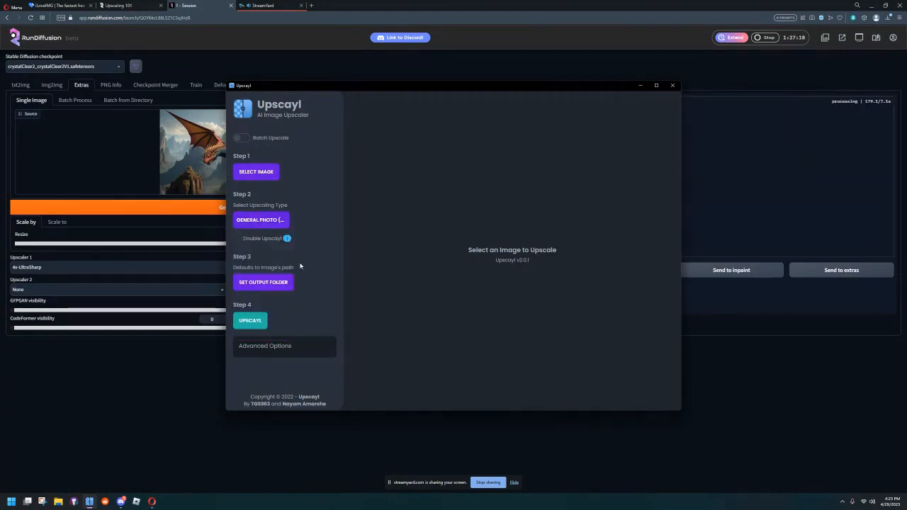
- Turn on Double Upscayl in Upscayl and return to the RunDiffusion session in the browser
click(237, 241)
click(237, 240)
click(236, 240)
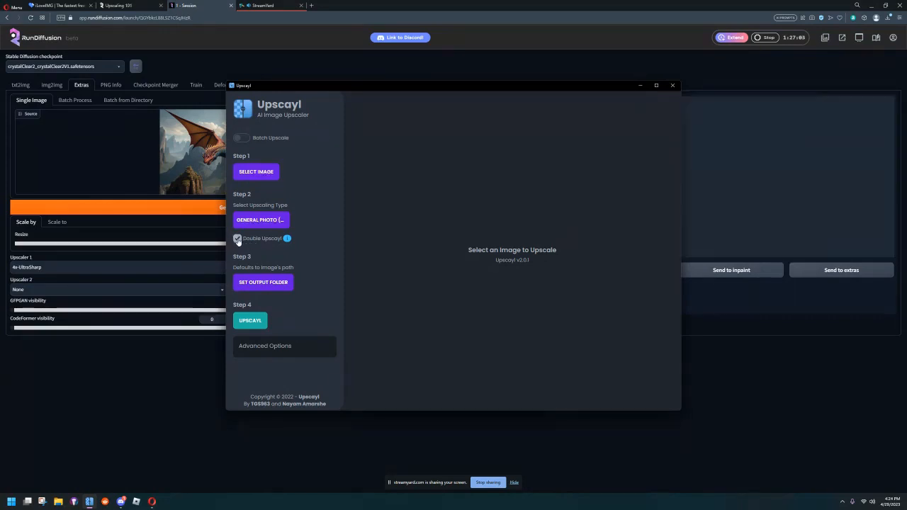
click(202, 415)
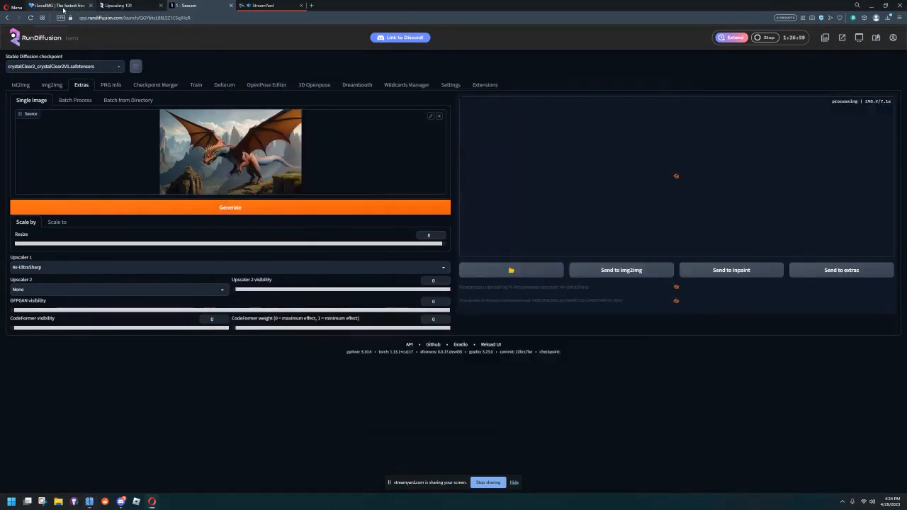
- Look over the iLoveIMG tools page, and inspect the finished dragon upscale at full size in RunDiffusion's Extras
click(67, 9)
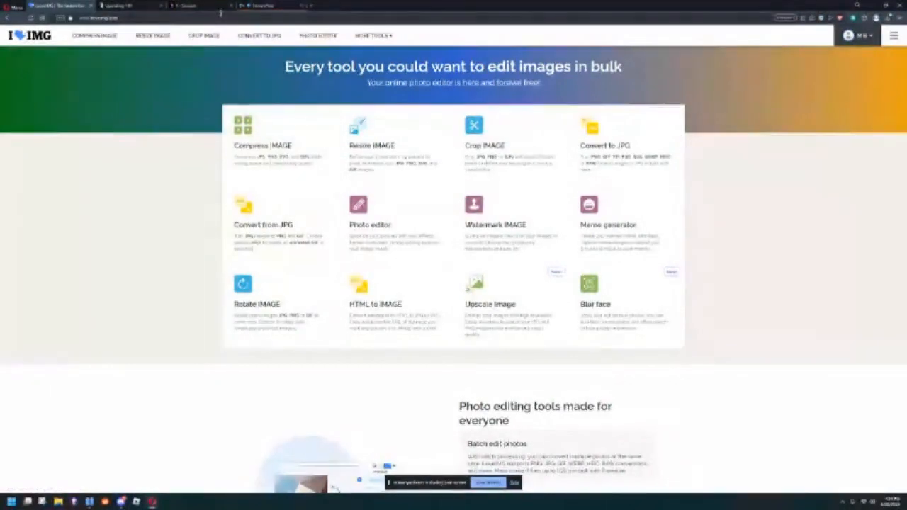
click(185, 6)
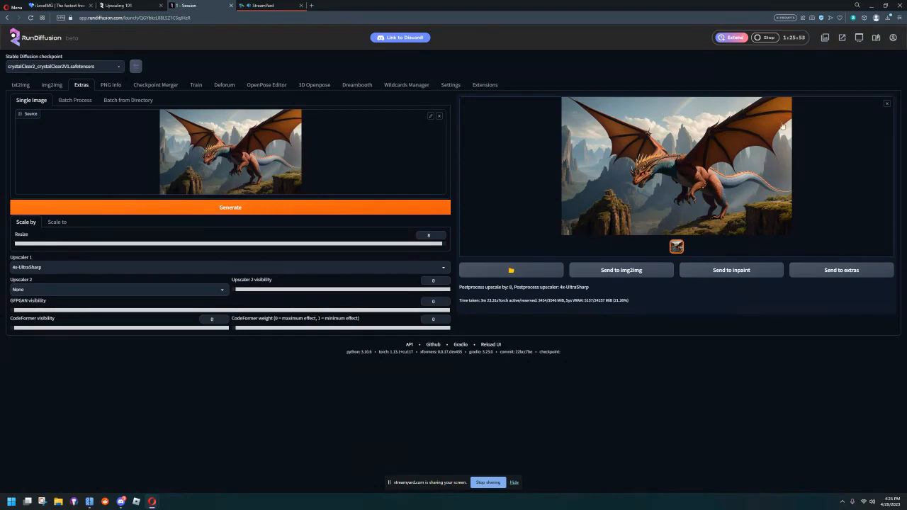
click(685, 189)
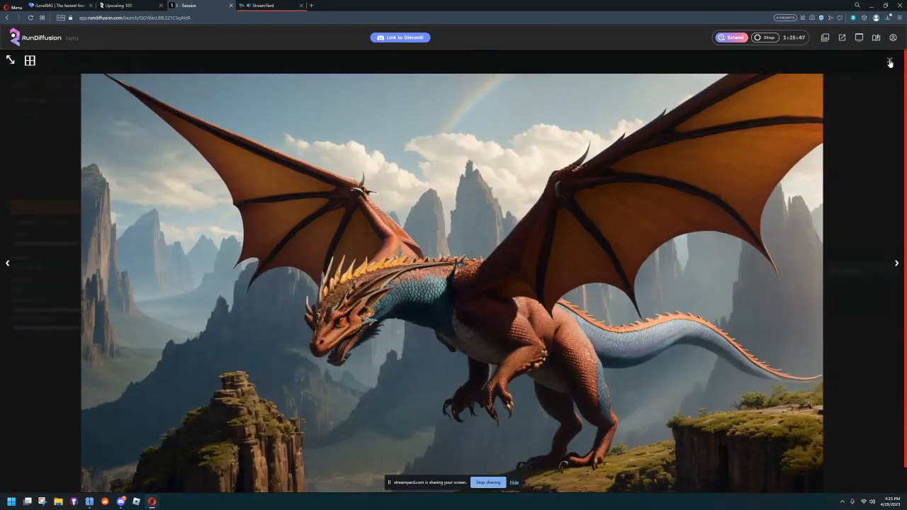
click(890, 62)
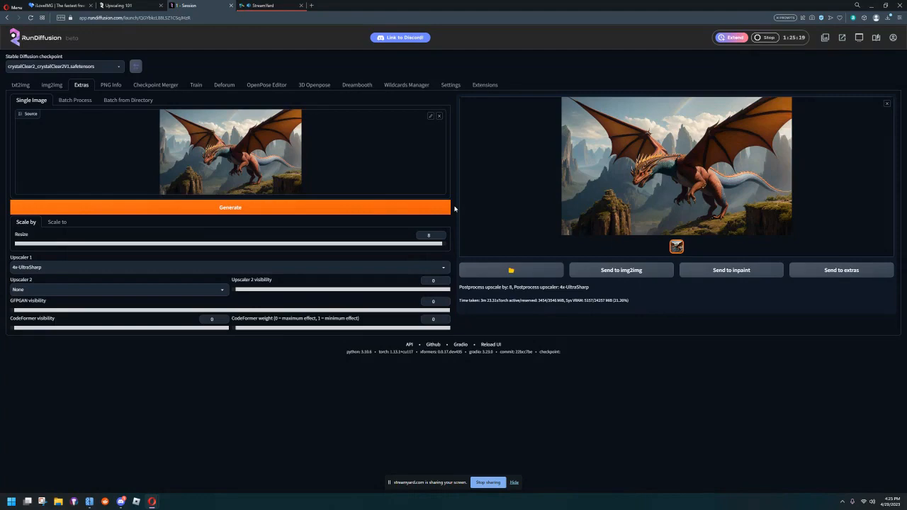
click(20, 85)
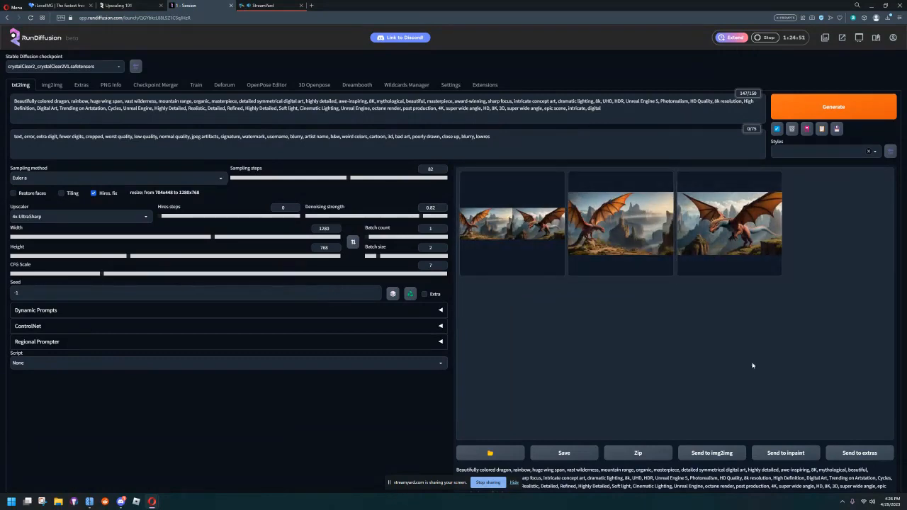
click(712, 453)
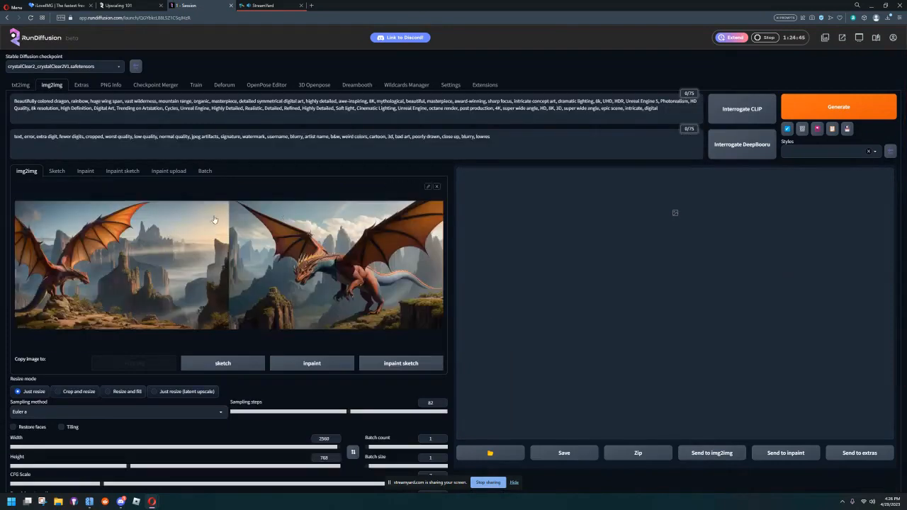
click(437, 186)
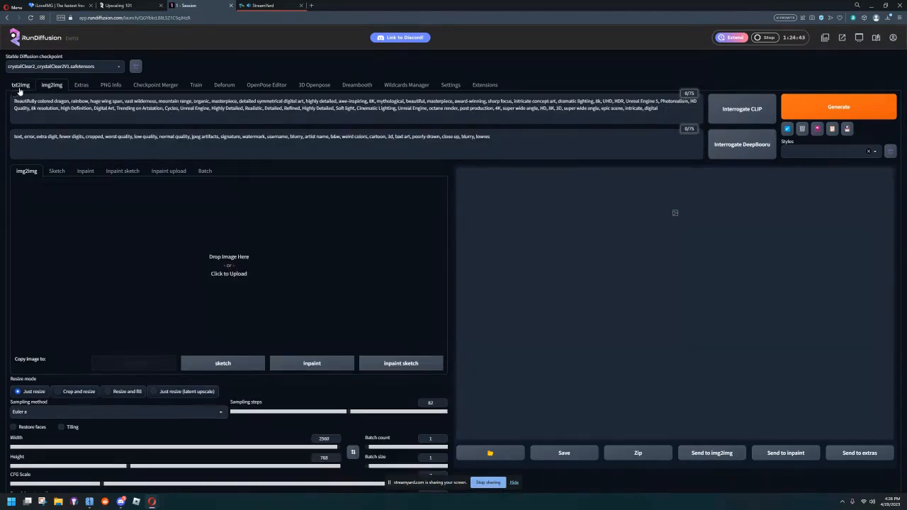
- Select the single blue-necked dragon image among the txt2img results and send it to img2img
click(21, 85)
click(719, 226)
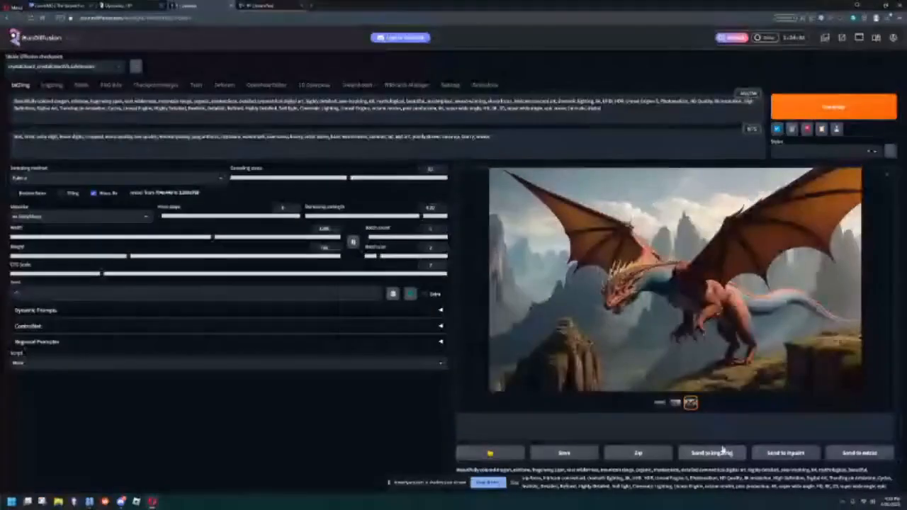
click(712, 453)
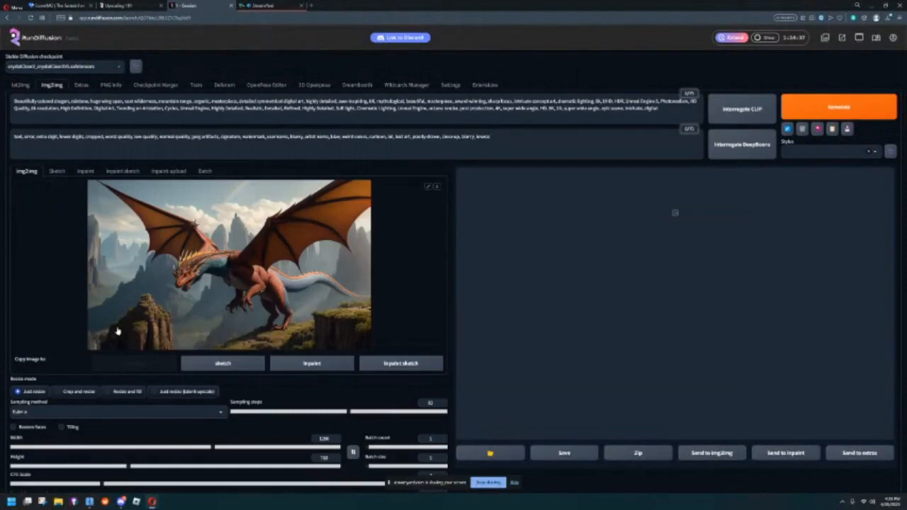
- Choose Ultimate SD upscale as the img2img script and bring its options into view
scroll(103, 323, down, 1)
scroll(114, 305, up, 1)
scroll(165, 285, down, 1)
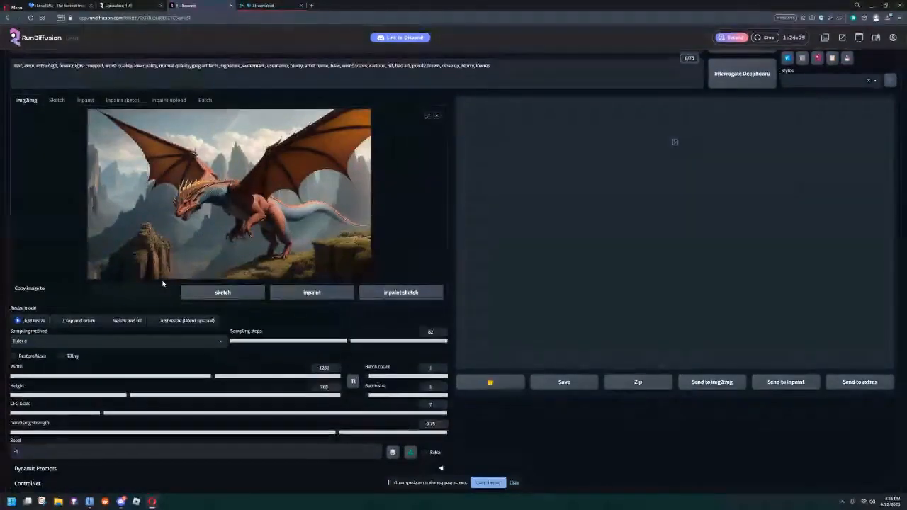
scroll(162, 284, down, 1)
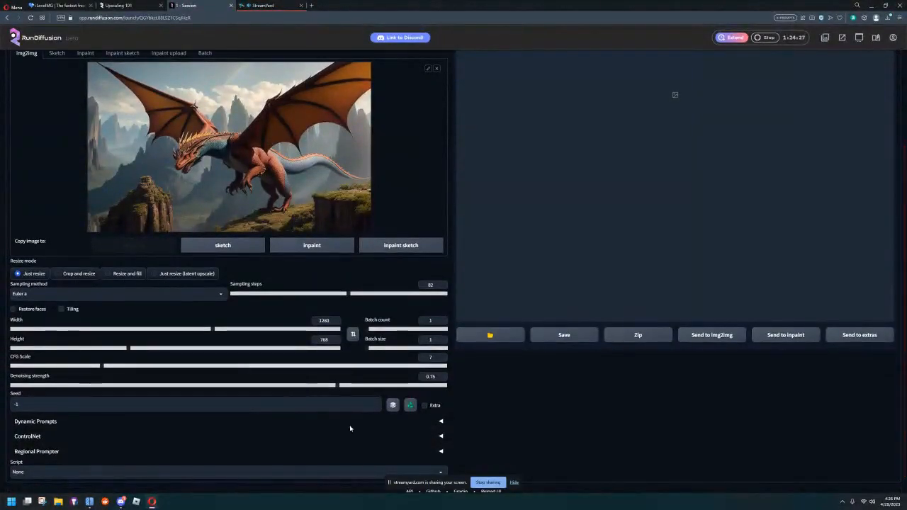
click(354, 472)
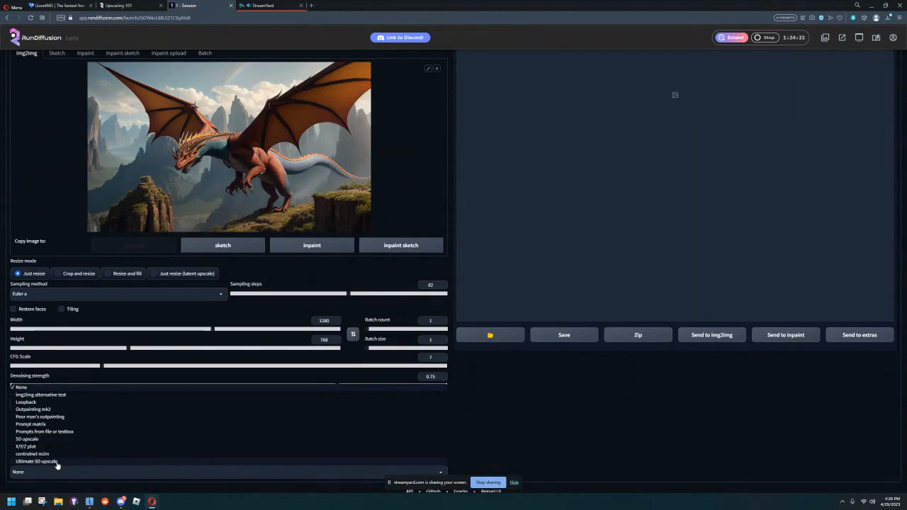
click(57, 462)
scroll(56, 464, down, 3)
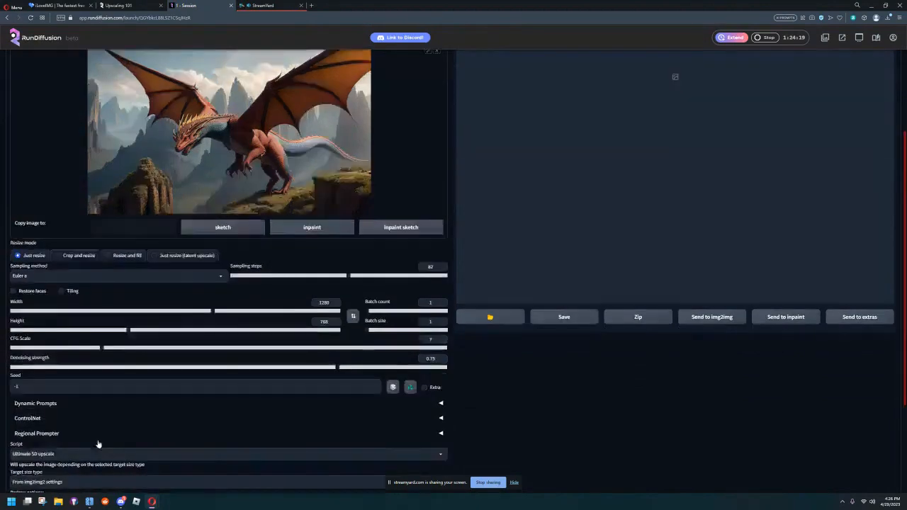
scroll(109, 418, down, 1)
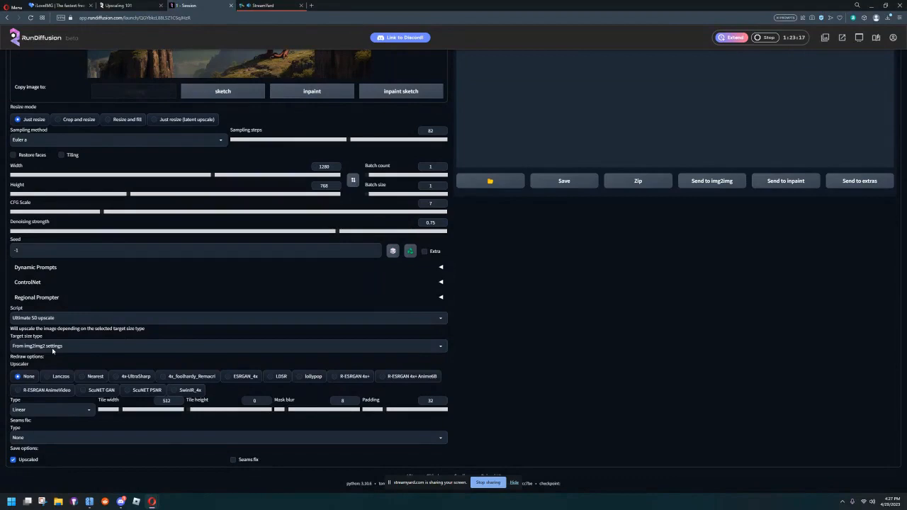
- Check the Community Day channel in Discord, return to RunDiffusion and keep Ultimate SD upscale as the script
click(122, 502)
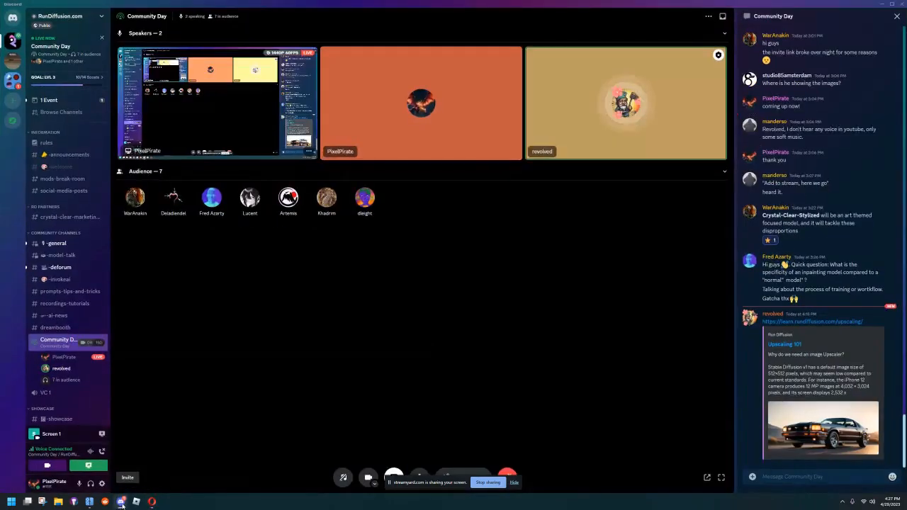
mouse_move(151, 502)
click(136, 482)
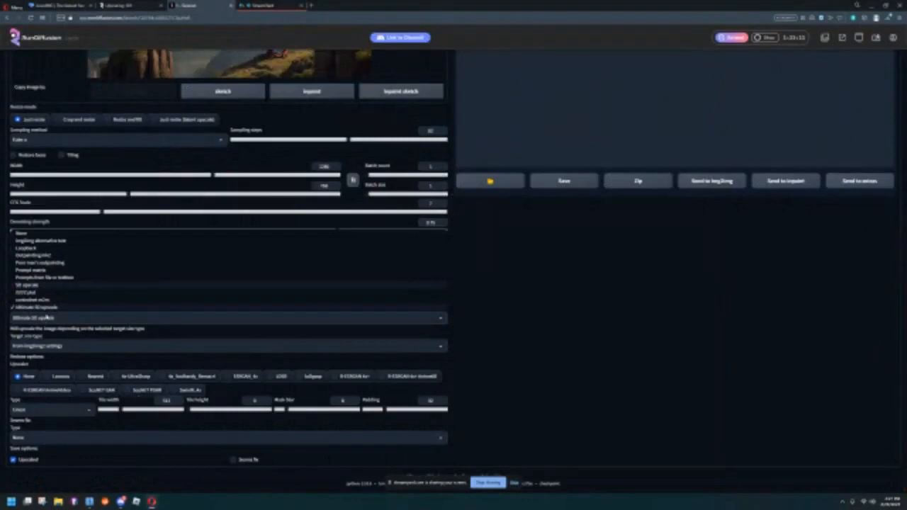
click(49, 309)
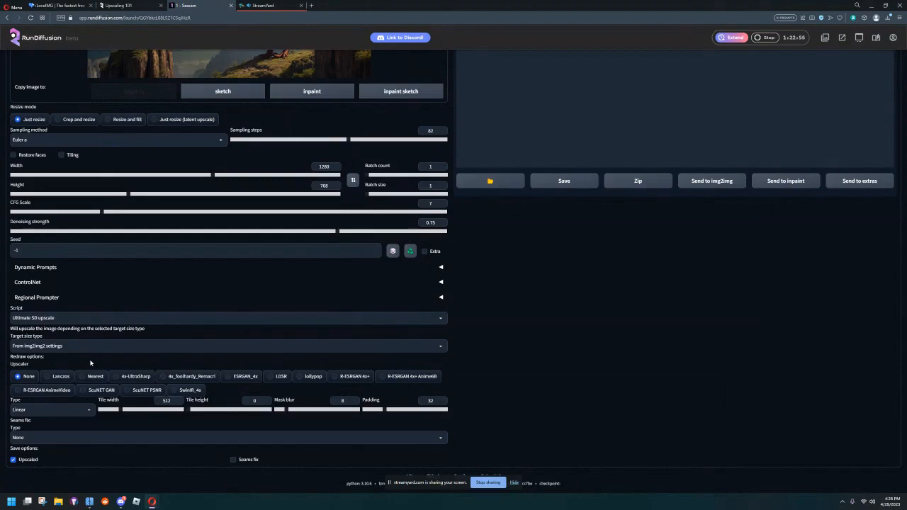
- Set both the tile width and the tile height of Ultimate SD upscale to 512
drag(155, 400, 183, 401)
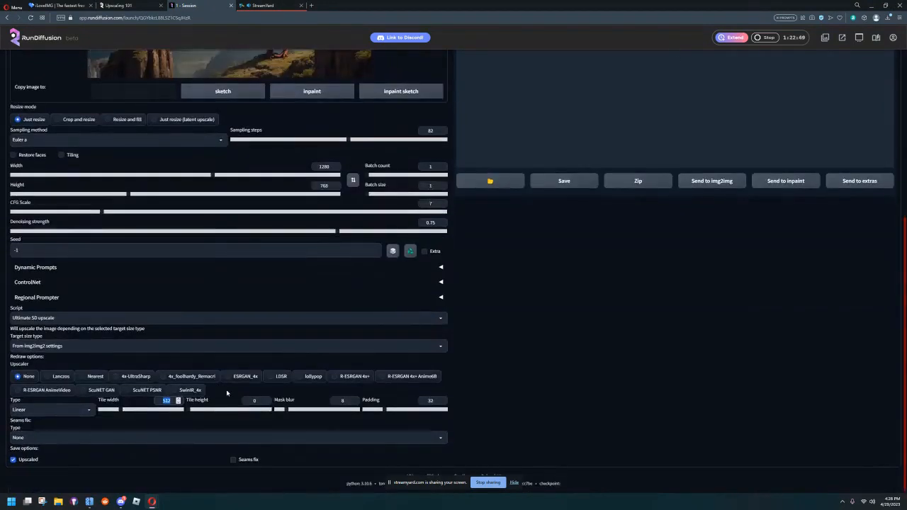
text(1280)
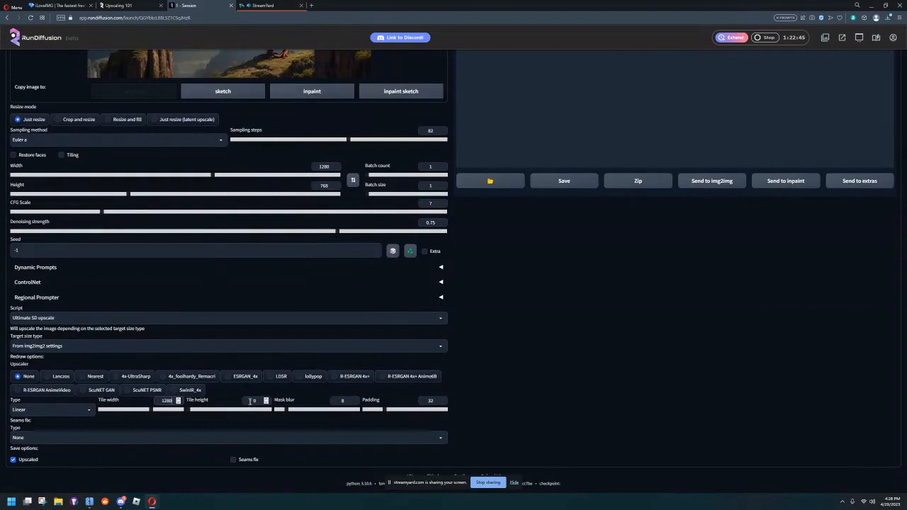
drag(161, 401, 194, 403)
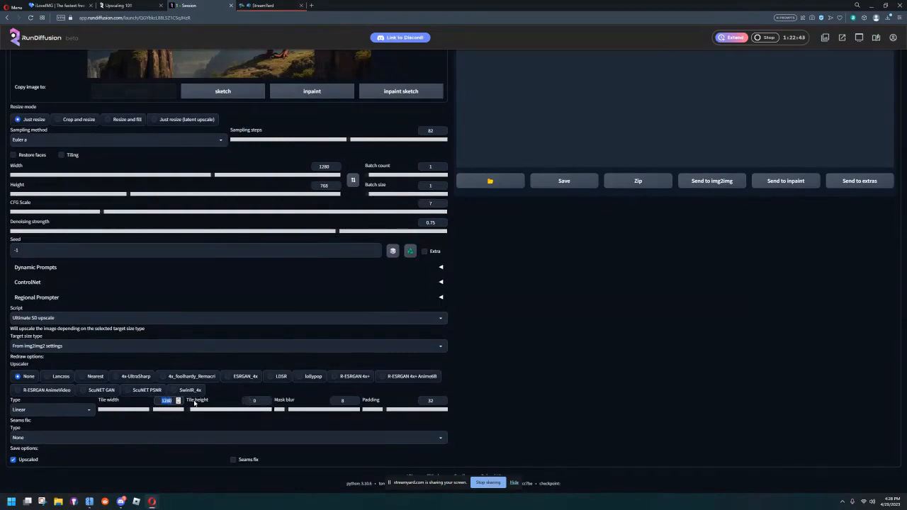
text(512)
drag(252, 401, 277, 403)
text(512)
- Review the available Stable Diffusion checkpoints and keep crystalClear2_crystalClear2V1.safetensors selected
scroll(189, 304, up, 4)
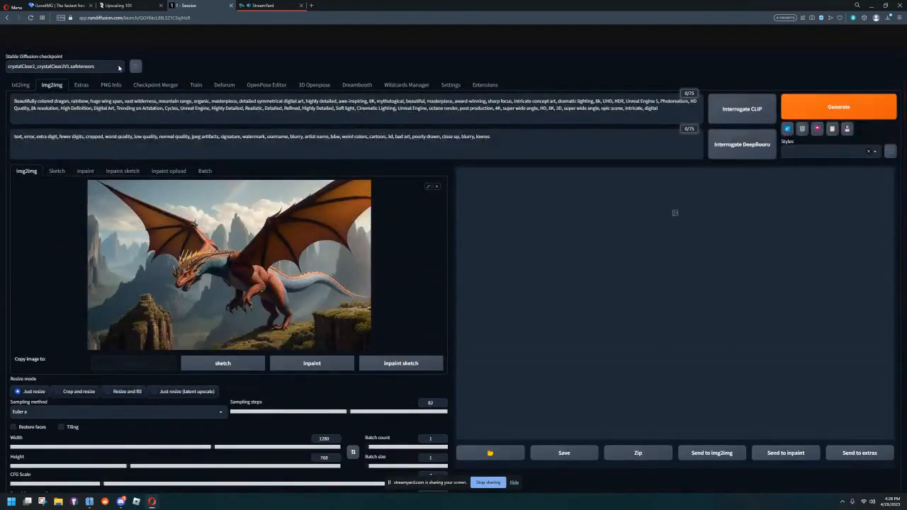
click(85, 66)
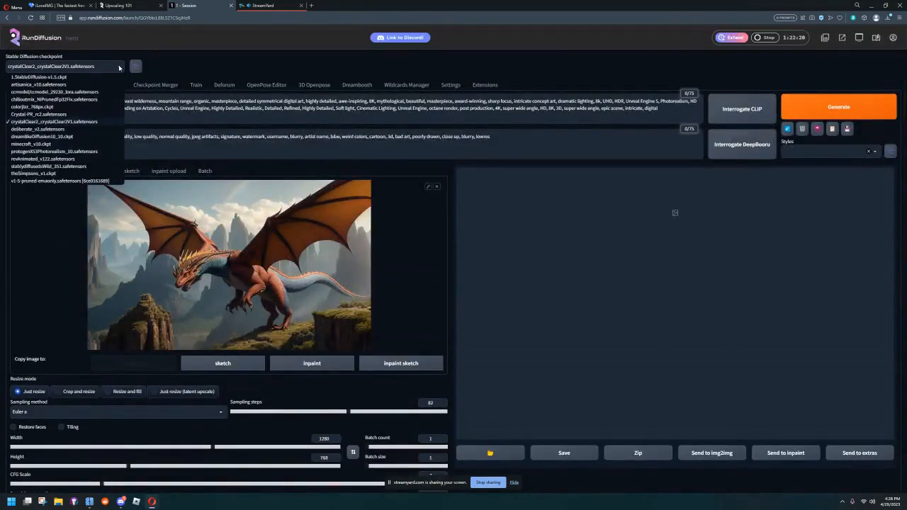
click(48, 122)
- Select 4x-UltraSharp as the Ultimate SD upscale upscaler and keep the redraw type at Linear
scroll(250, 225, down, 4)
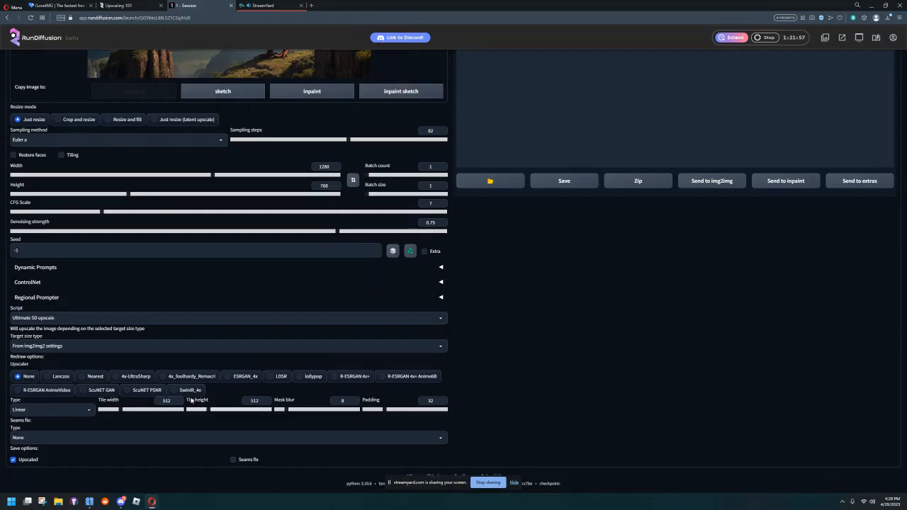
click(116, 378)
click(90, 412)
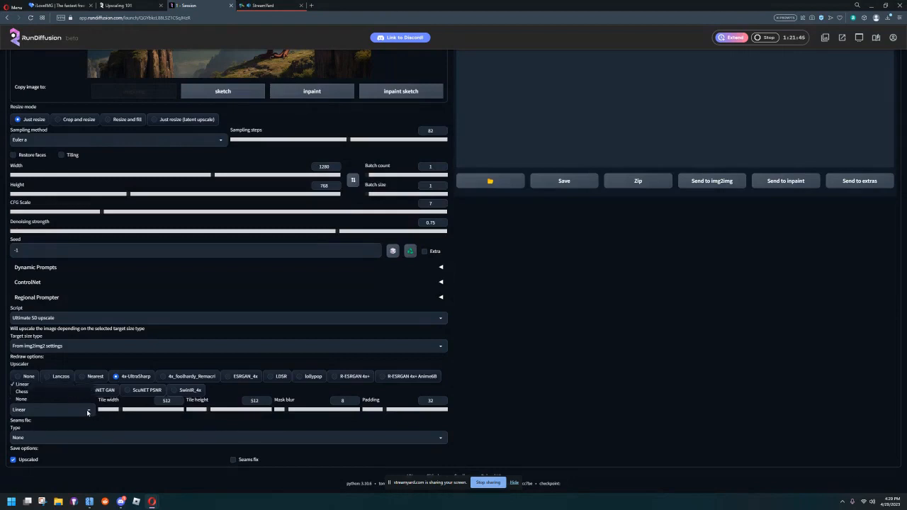
click(62, 384)
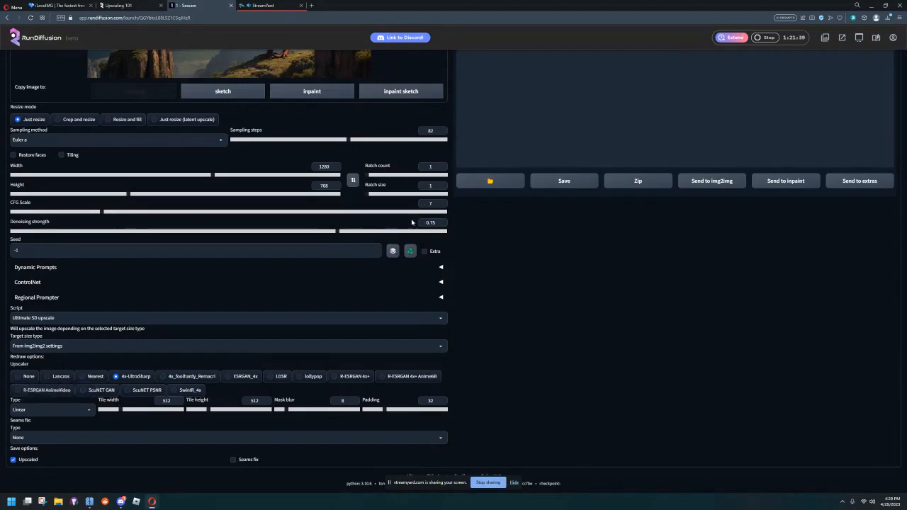
- Set the Ultimate SD upscale target size type to Scale from image size with a scale of 4
scroll(413, 223, up, 4)
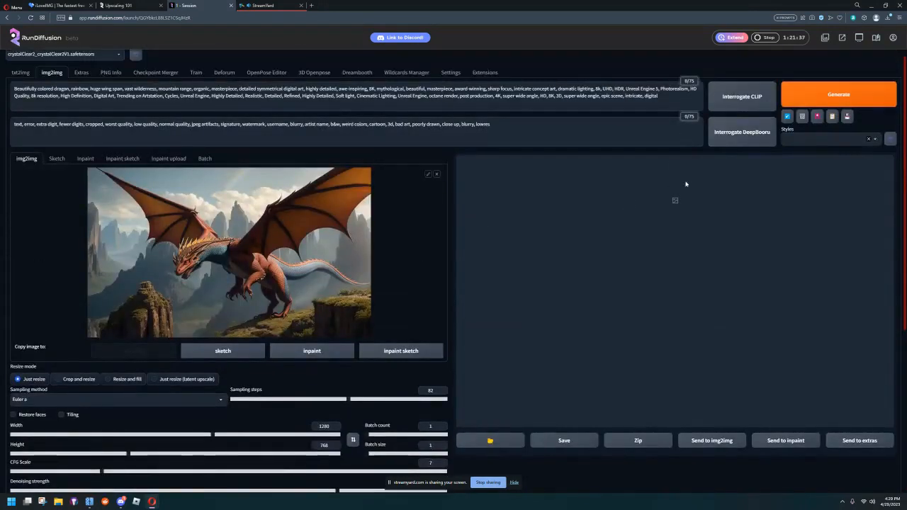
scroll(286, 357, down, 4)
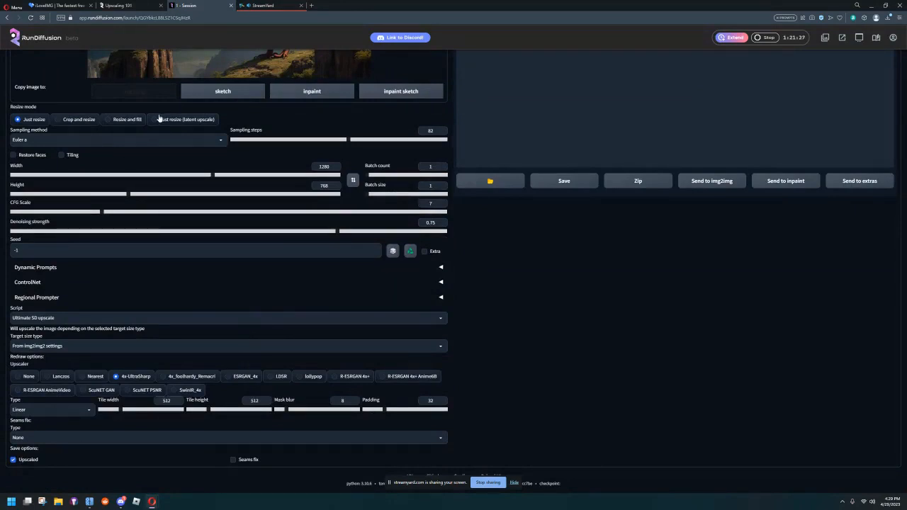
click(99, 345)
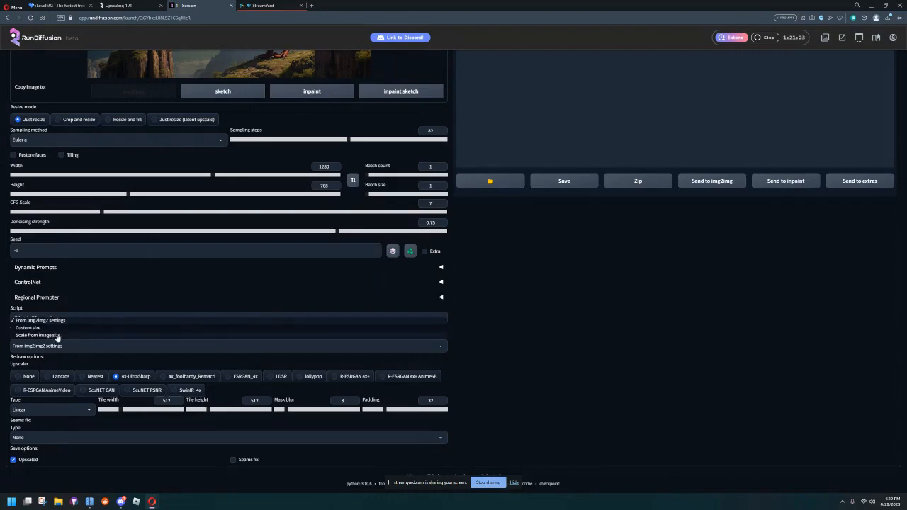
click(54, 337)
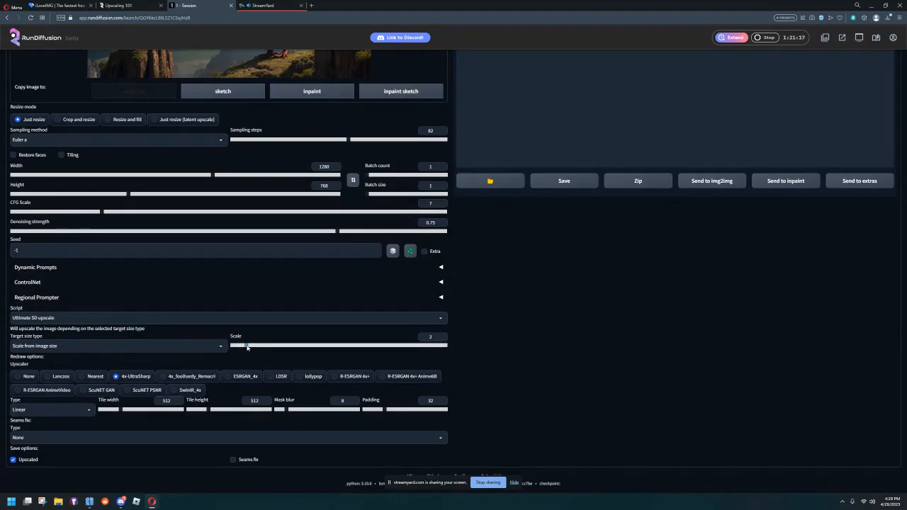
drag(248, 347, 280, 347)
double_click(430, 336)
text(4)
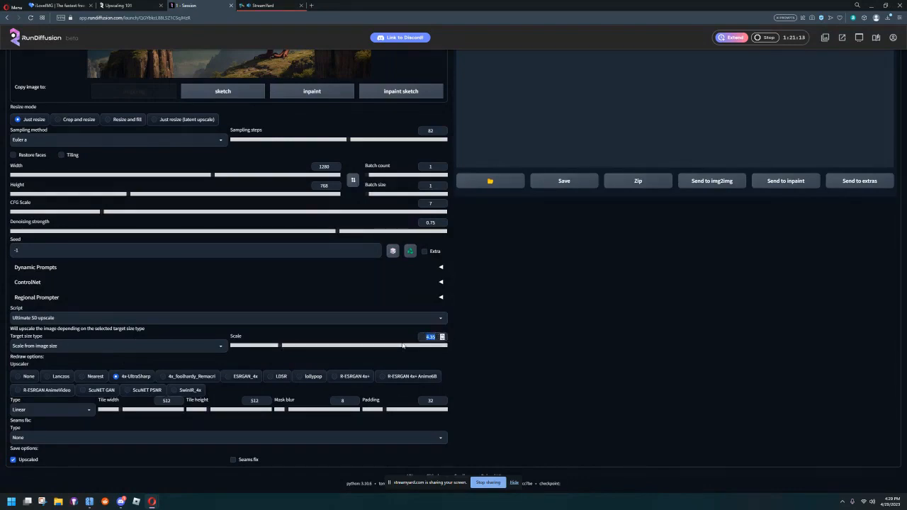
- Recheck the img2img and Ultimate SD upscale settings and generate the upscaled dragon image
scroll(488, 312, up, 2)
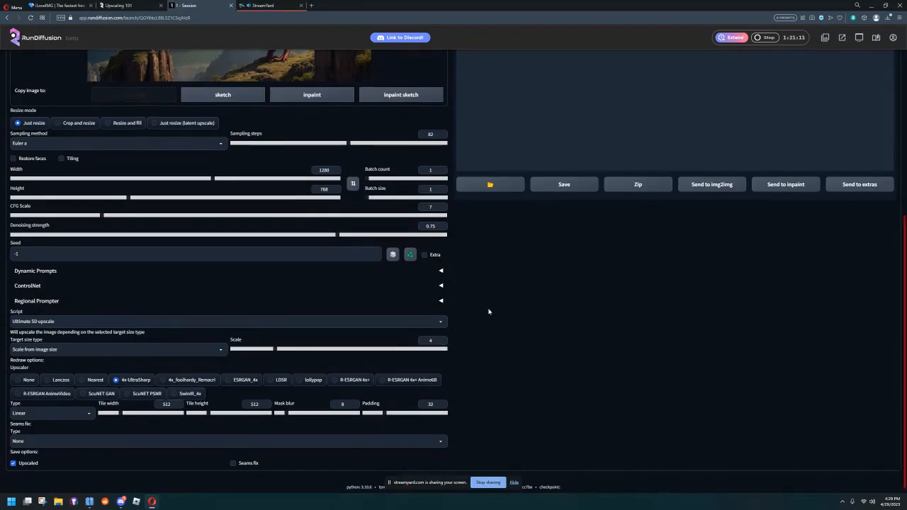
scroll(489, 307, up, 2)
scroll(455, 320, down, 4)
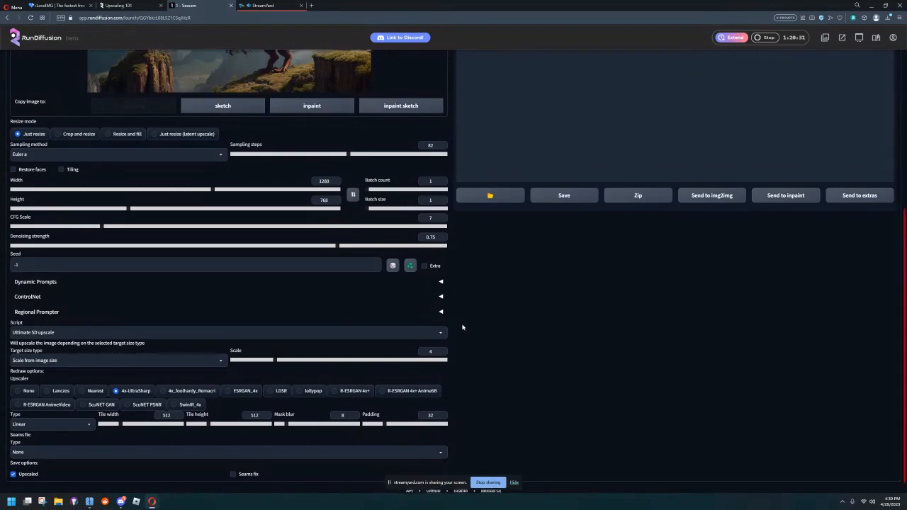
scroll(461, 327, up, 5)
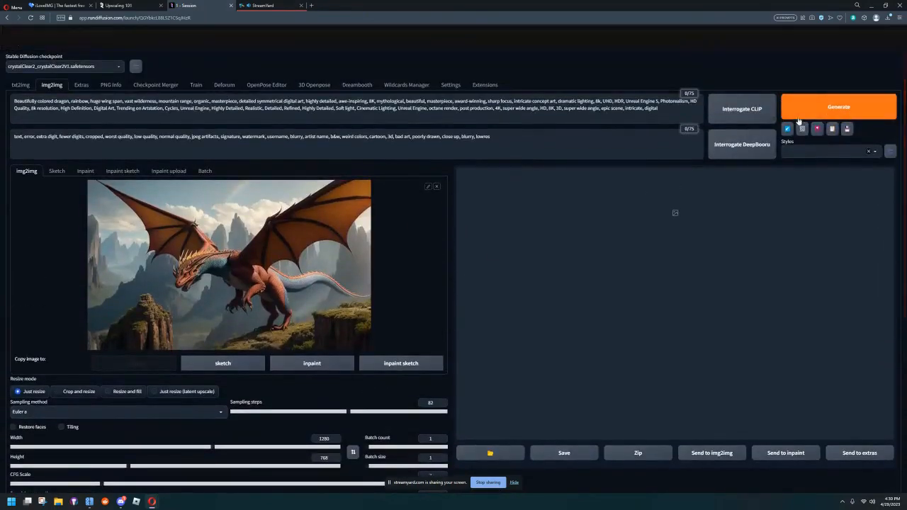
scroll(601, 252, down, 3)
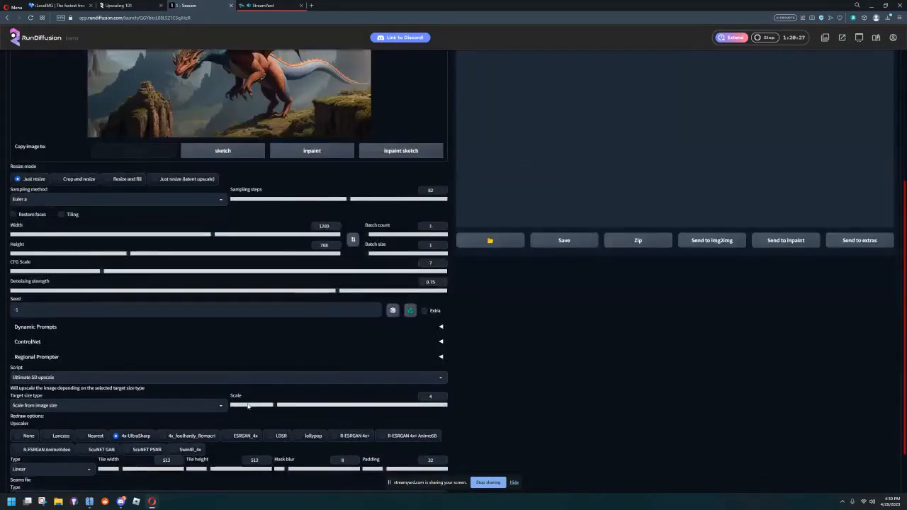
scroll(248, 406, down, 1)
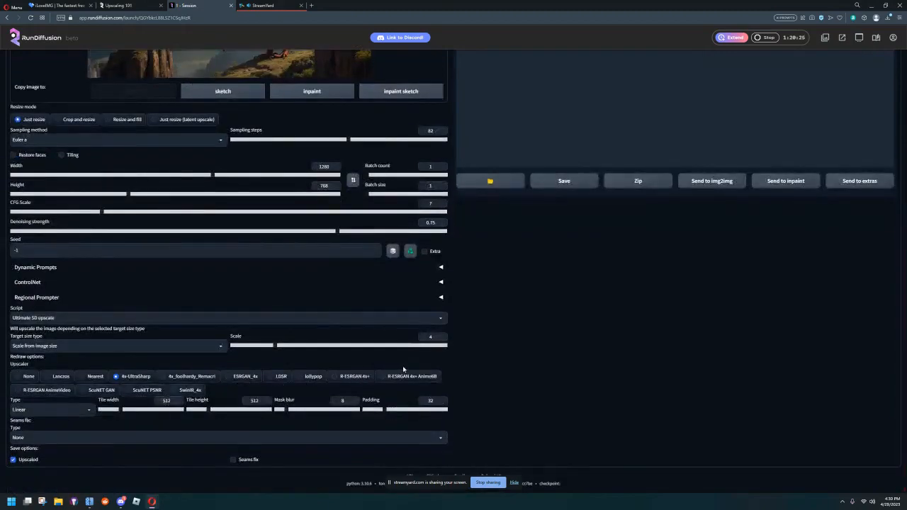
scroll(425, 354, up, 5)
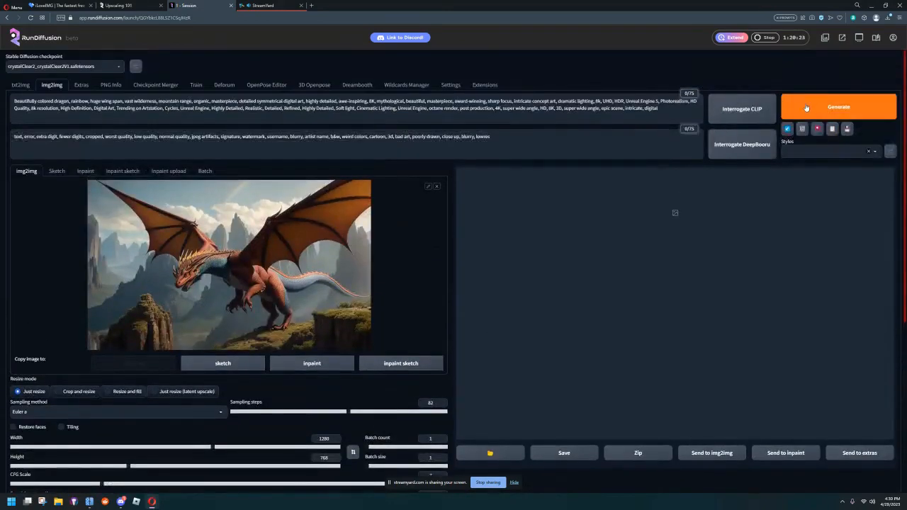
click(806, 106)
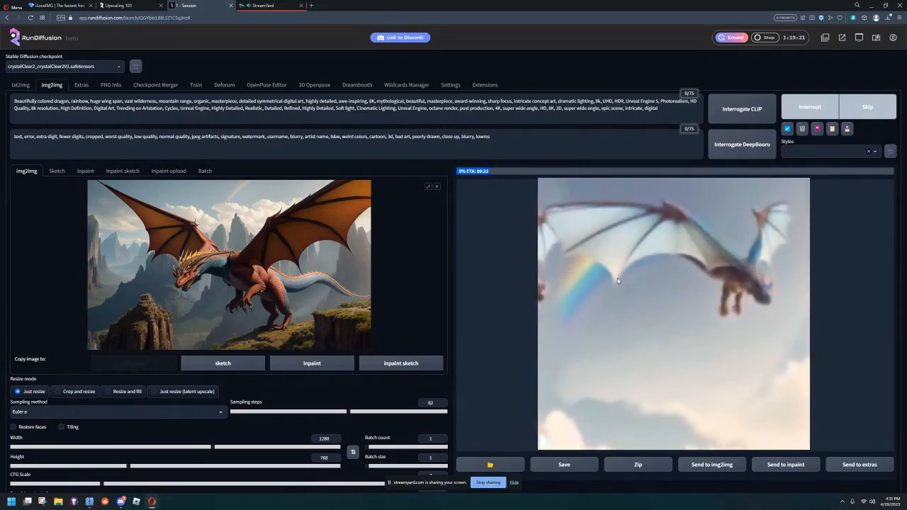
- Lower the img2img denoising strength to 0.4
scroll(411, 326, down, 2)
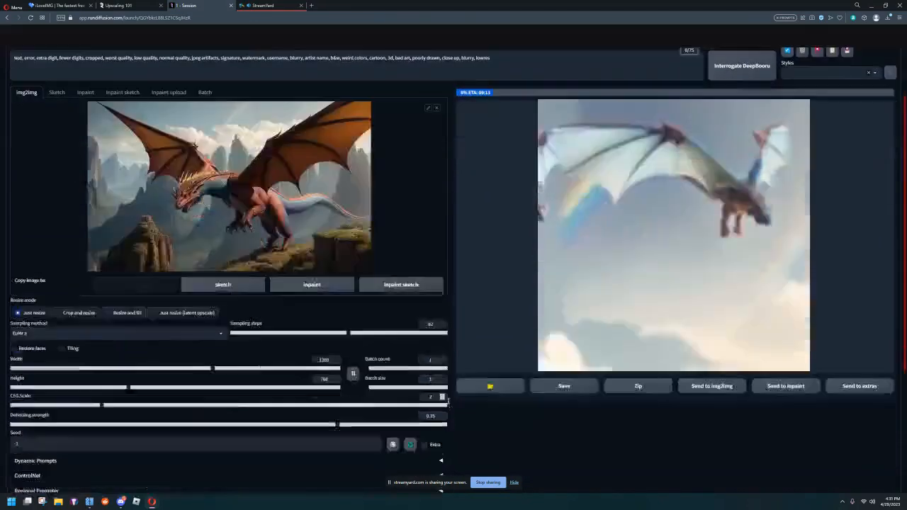
scroll(761, 76, up, 2)
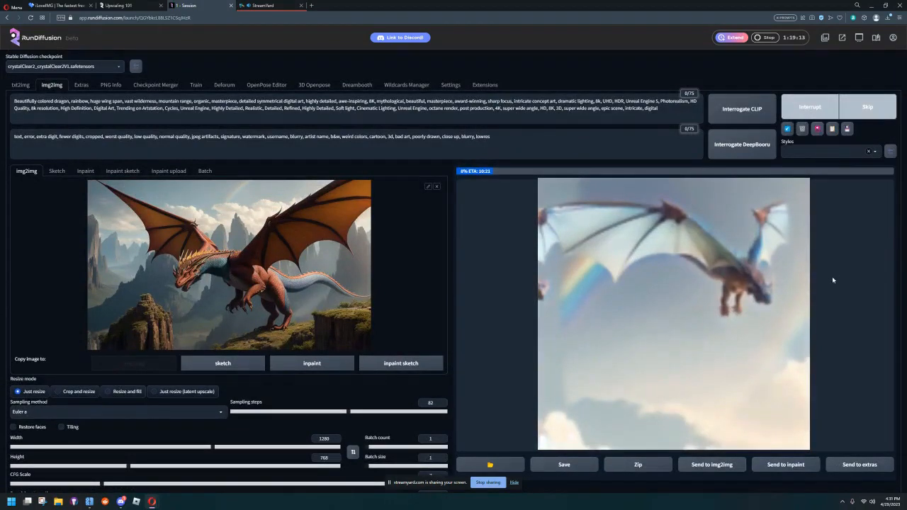
scroll(832, 277, down, 4)
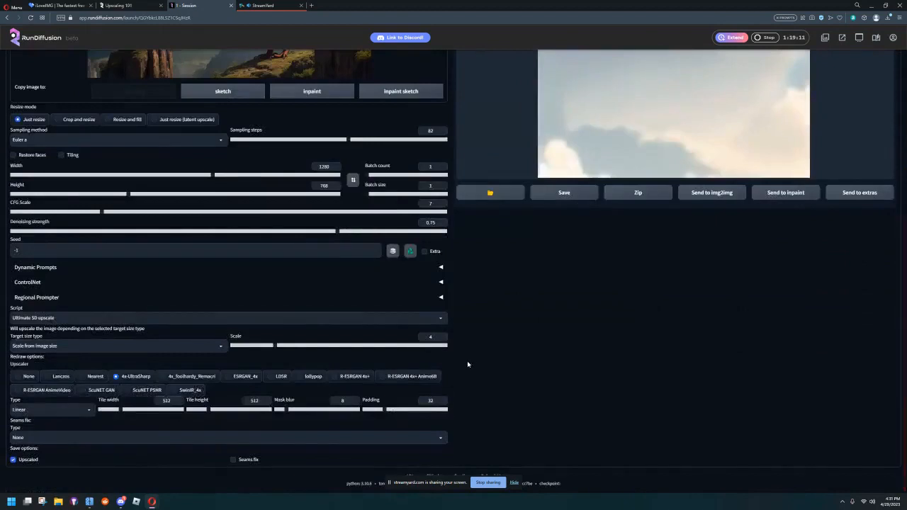
scroll(459, 366, up, 2)
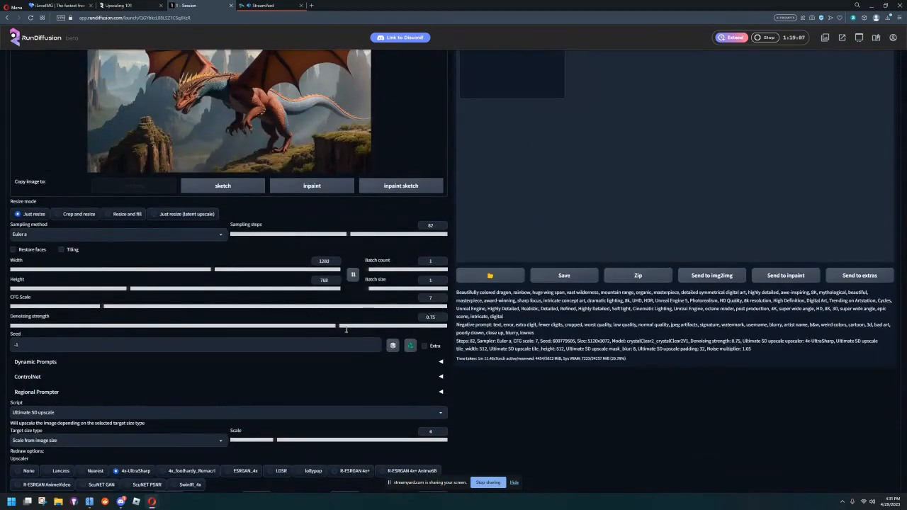
drag(346, 329, 187, 326)
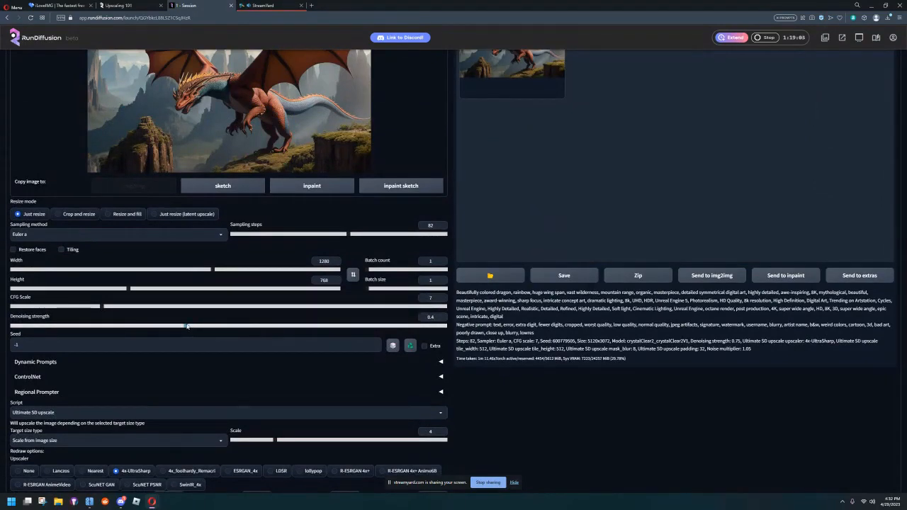
- Generate the dragon upscale again with the reduced denoising strength, briefly check the Community Day channel in Discord and return to RunDiffusion
scroll(457, 371, up, 1)
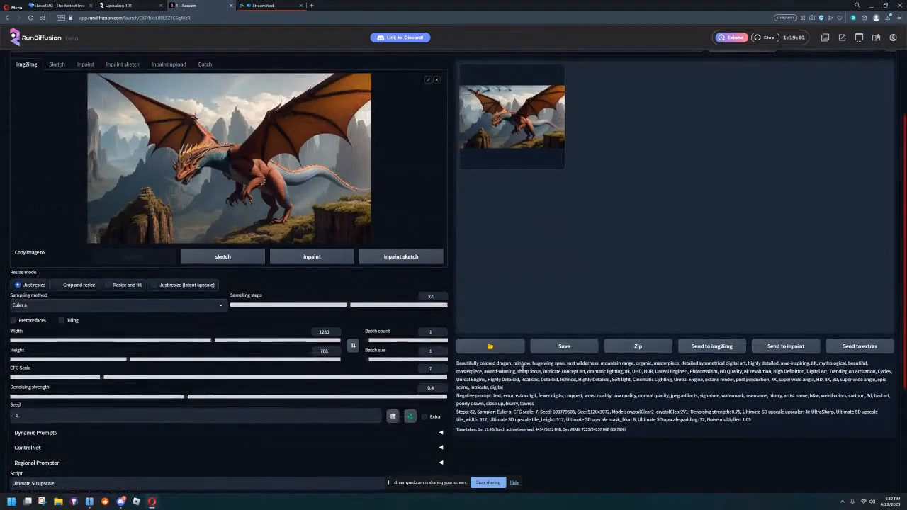
scroll(517, 369, down, 1)
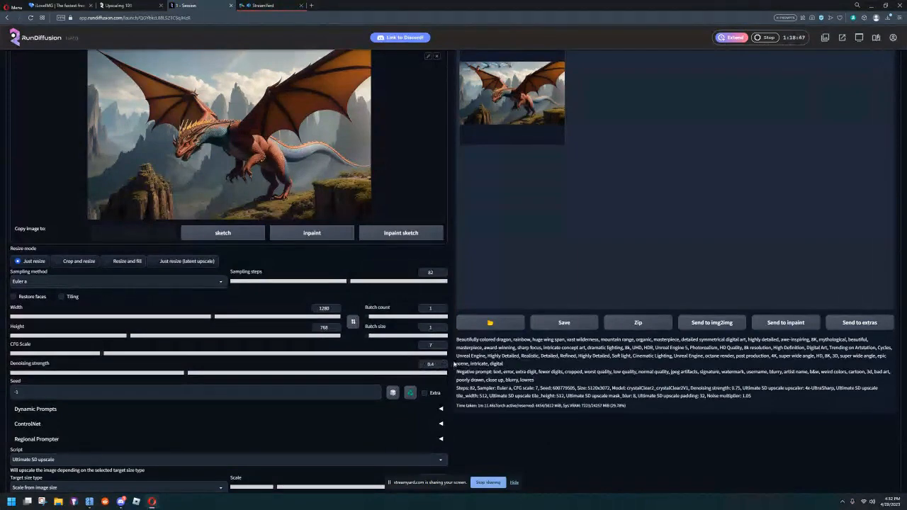
scroll(481, 340, up, 3)
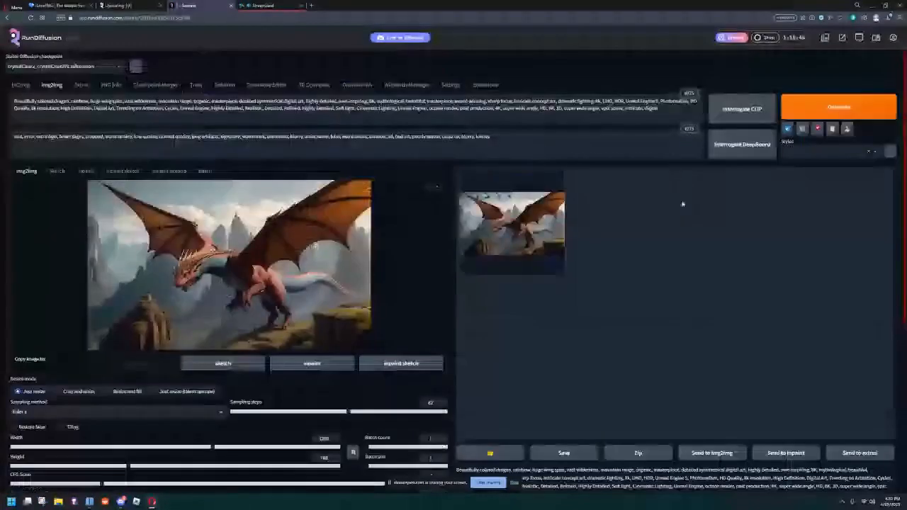
click(806, 110)
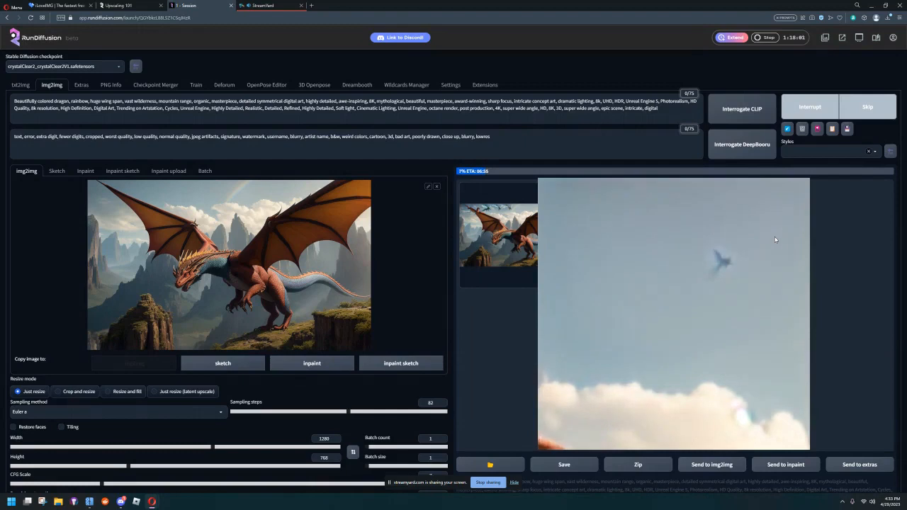
click(121, 502)
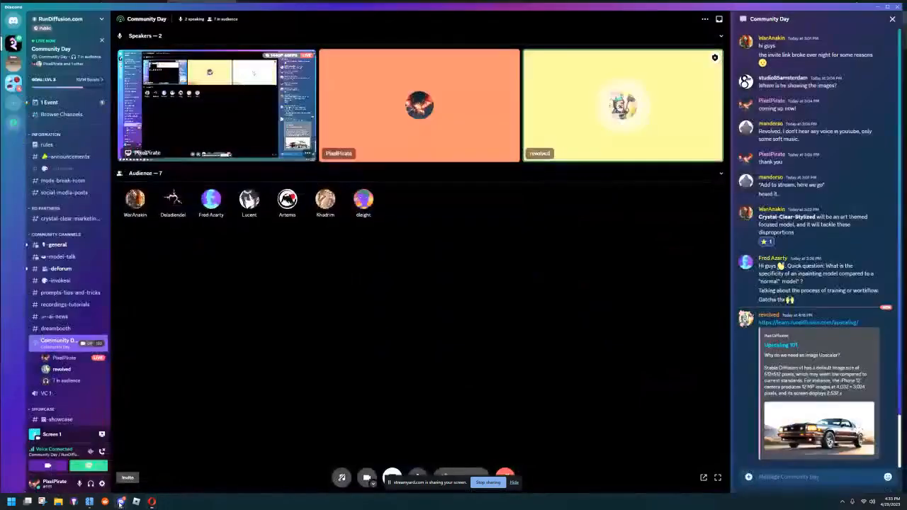
click(119, 502)
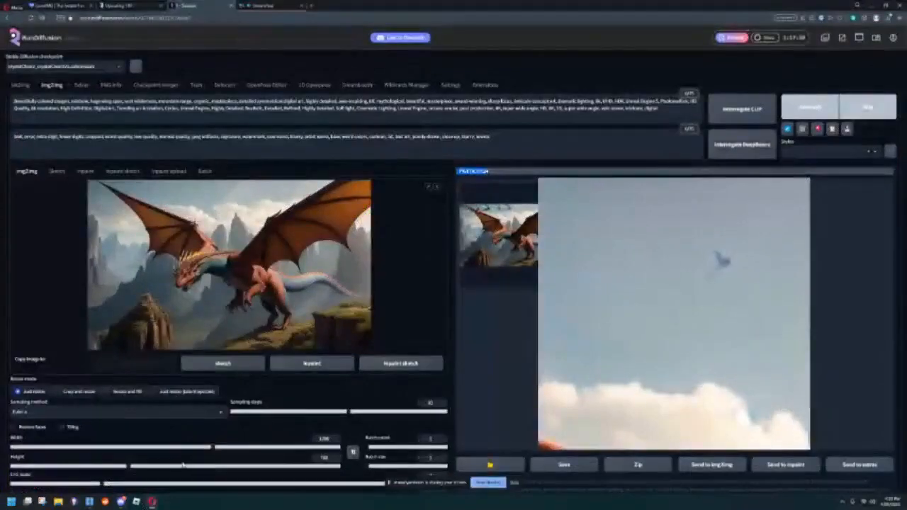
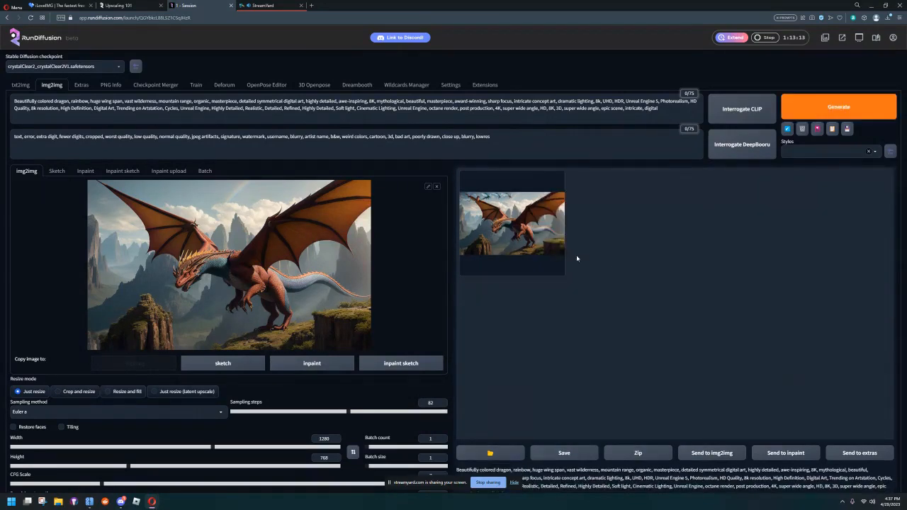
- Set the denoising strength to 0.3 and generate the dragon upscale once more
scroll(454, 298, down, 3)
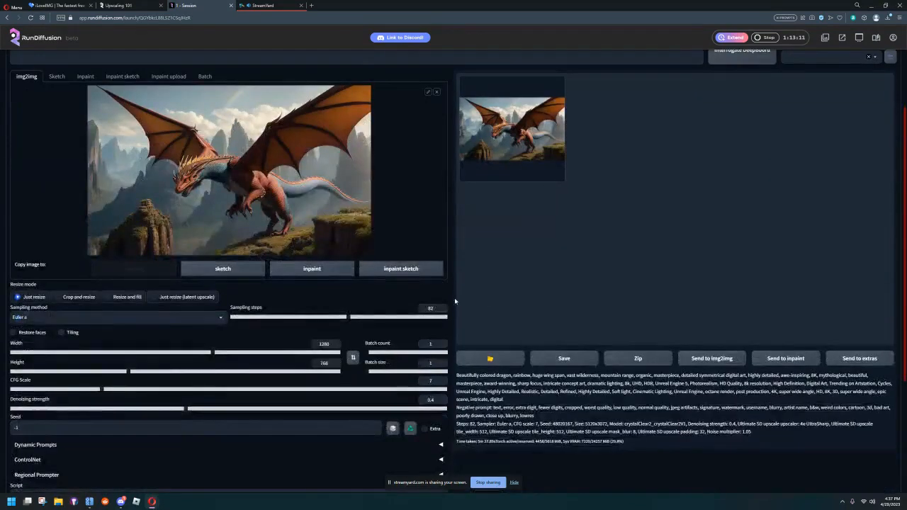
drag(184, 409, 142, 408)
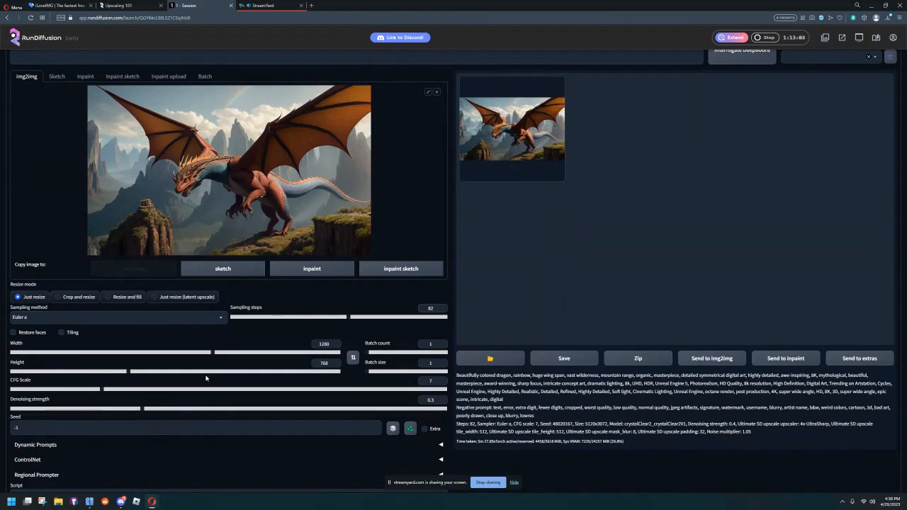
scroll(514, 277, up, 1)
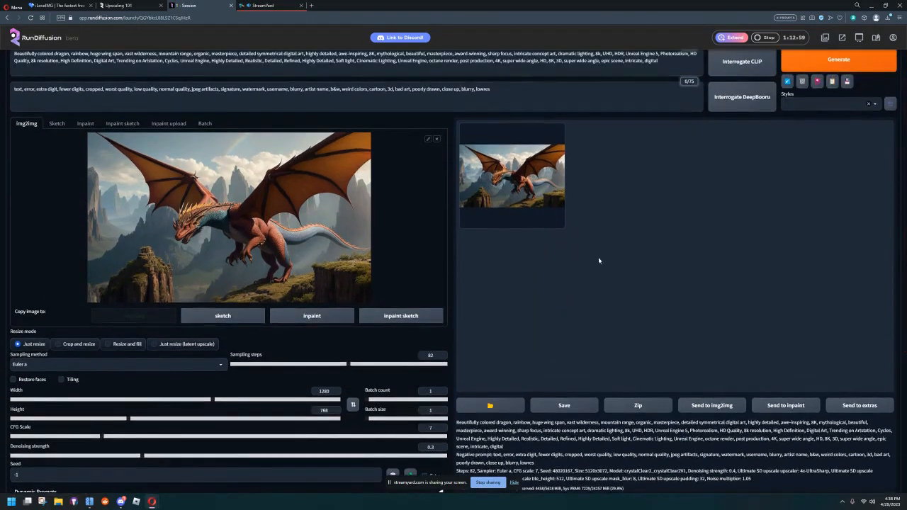
key(ctrl+Return)
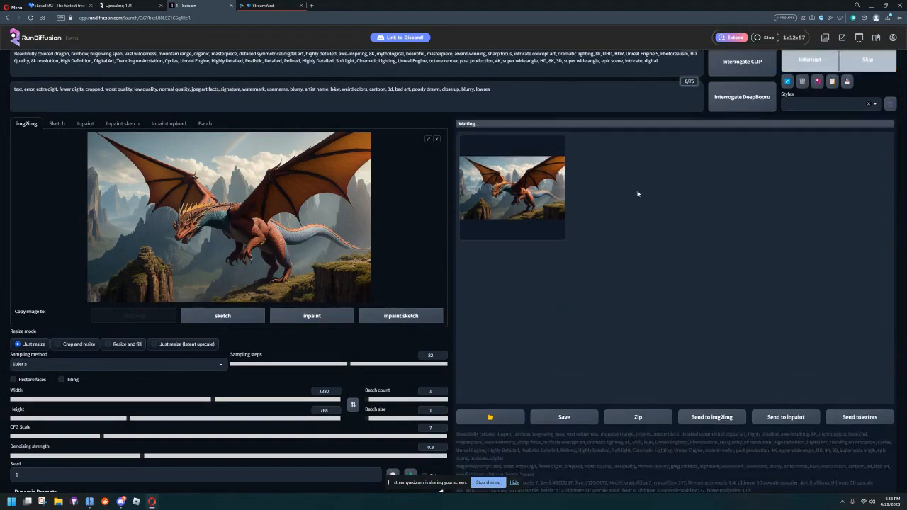
- Watch the upscale's progress, check the Community Day channel in Discord and return to the RunDiffusion session
scroll(637, 194, down, 1)
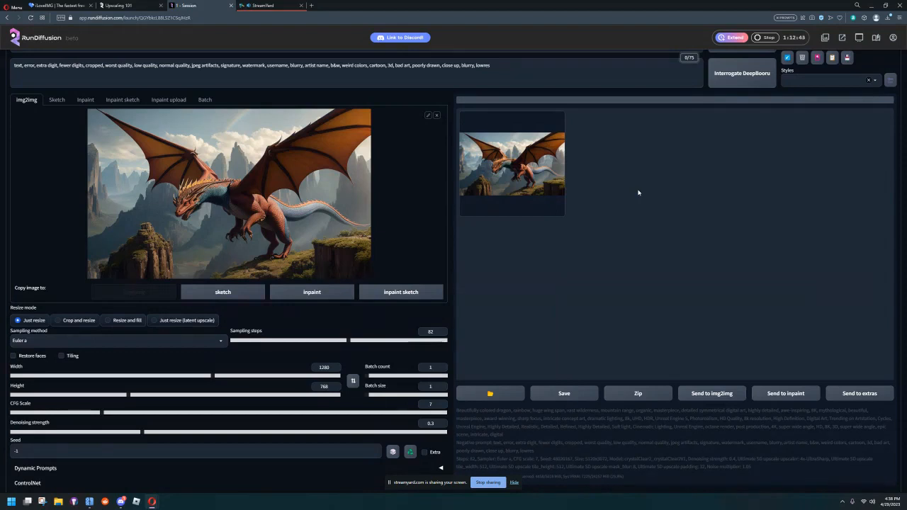
scroll(638, 194, up, 2)
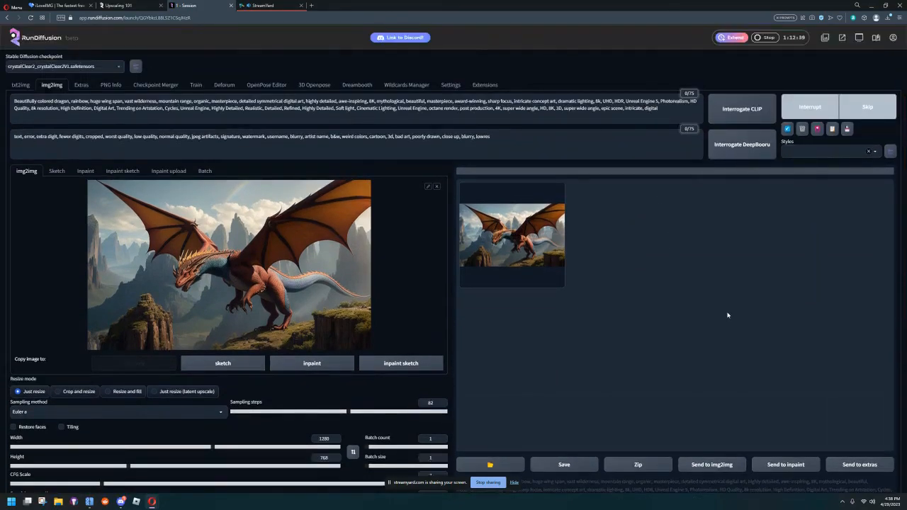
scroll(735, 304, down, 1)
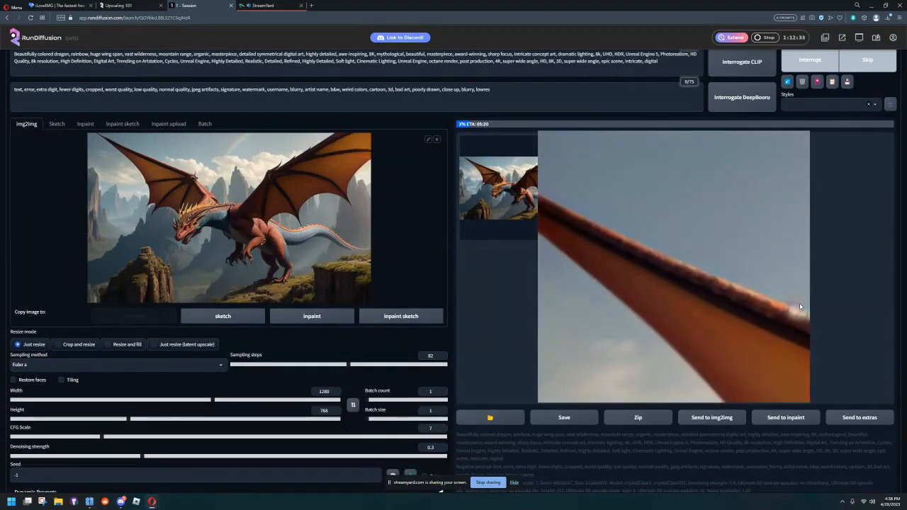
click(121, 502)
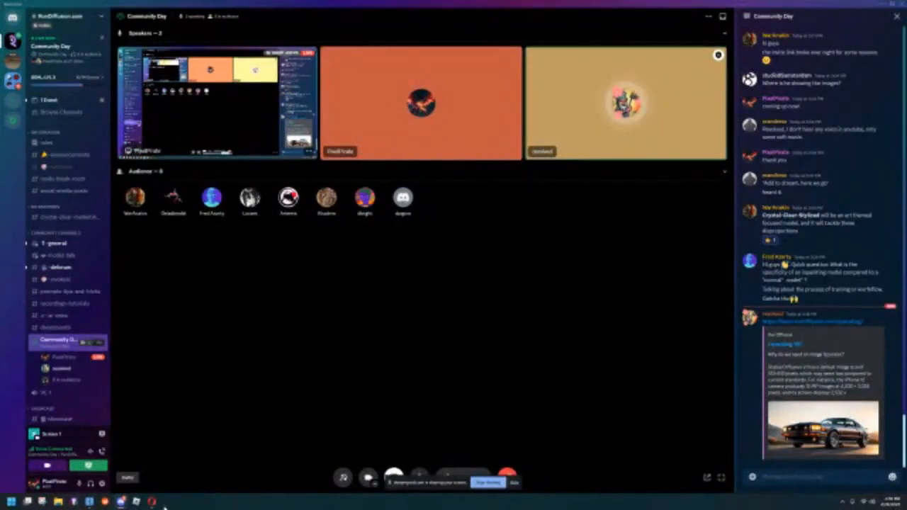
mouse_move(151, 502)
click(113, 464)
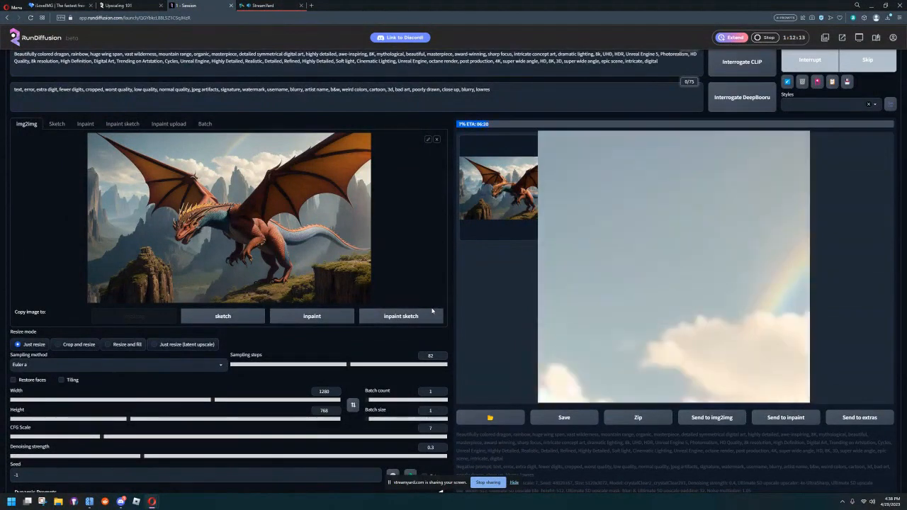
scroll(435, 307, up, 1)
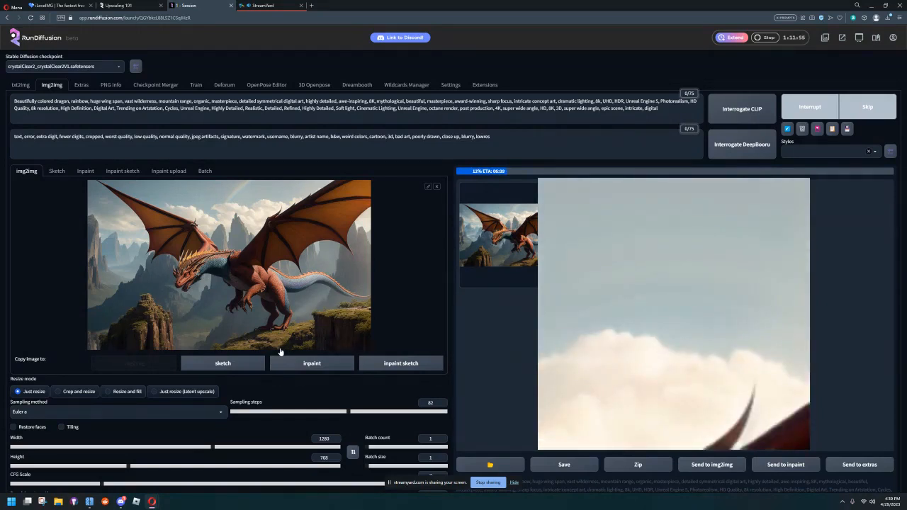
mouse_move(150, 503)
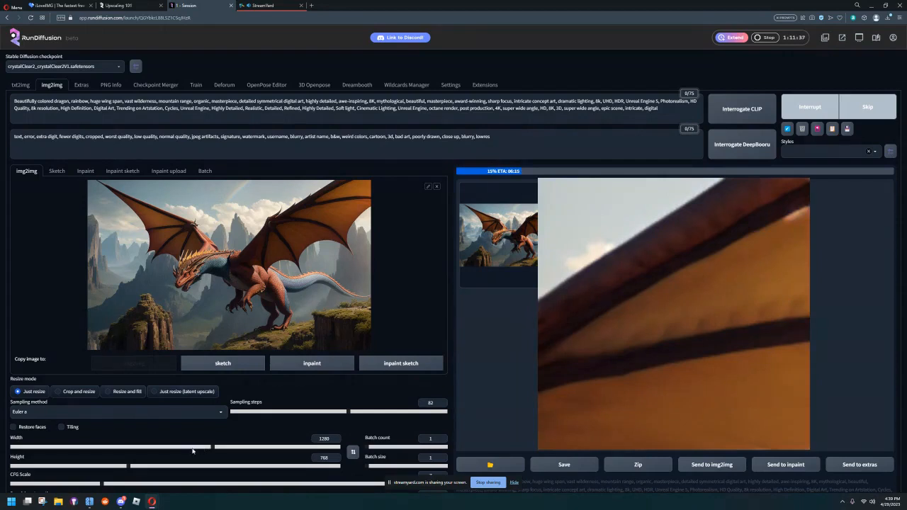
- Check the Community Day channel in Discord twice during the upscale, looking back through its recent chat messages, and return to RunDiffusion
click(121, 501)
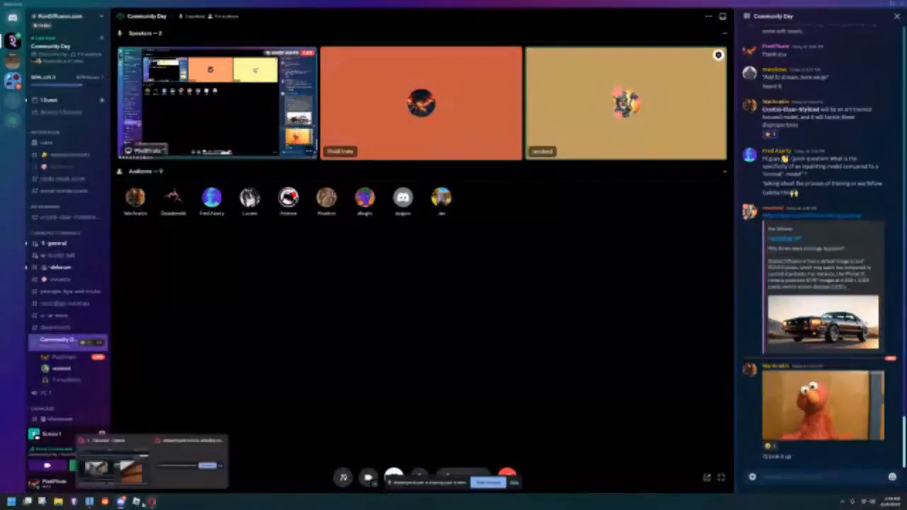
mouse_move(120, 501)
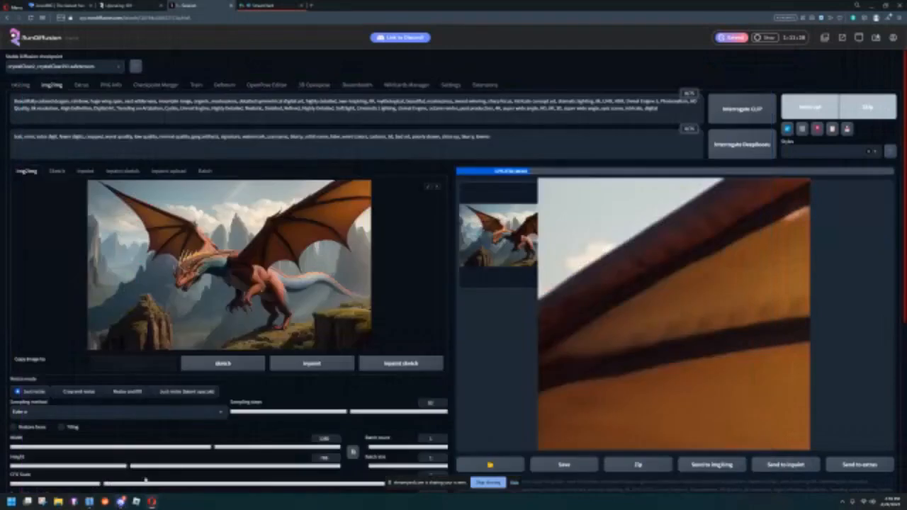
click(117, 453)
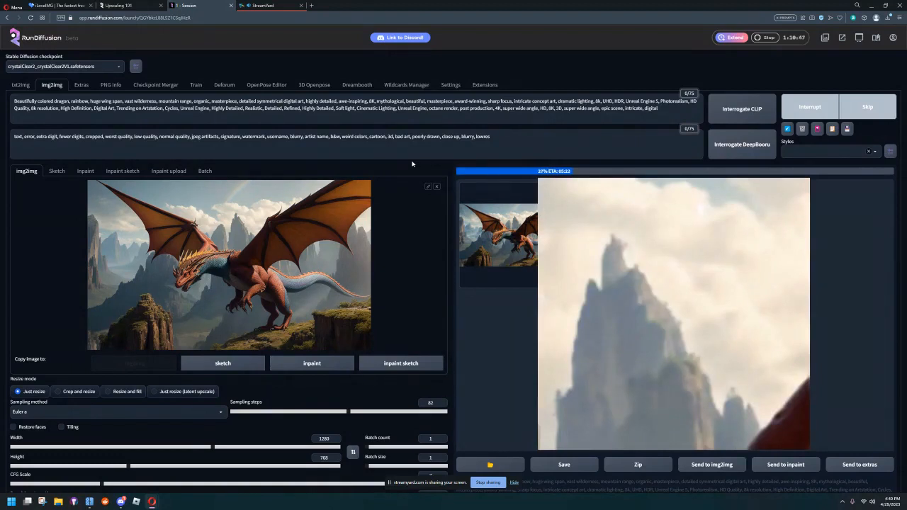
click(120, 501)
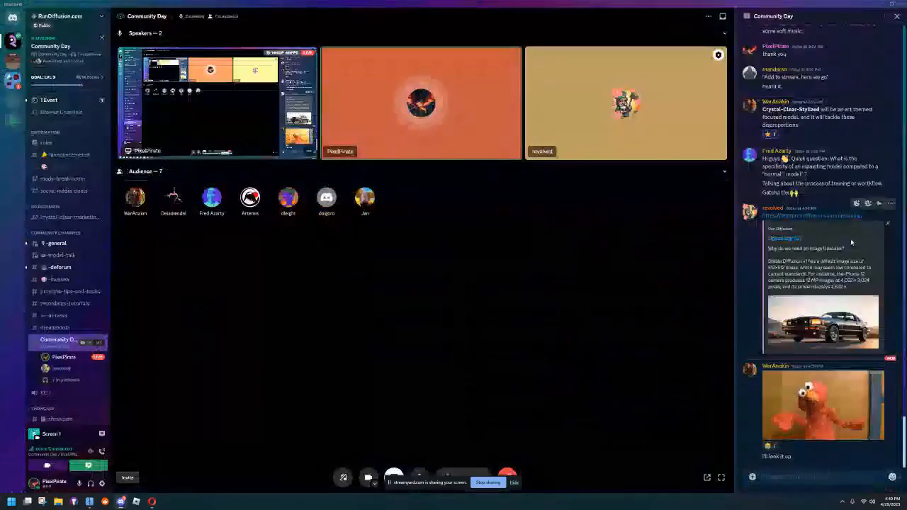
scroll(851, 243, up, 3)
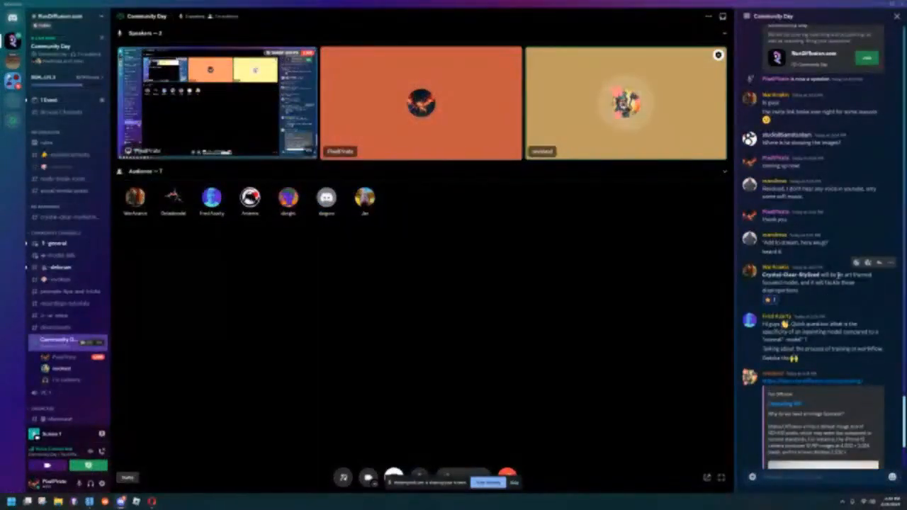
scroll(822, 283, down, 3)
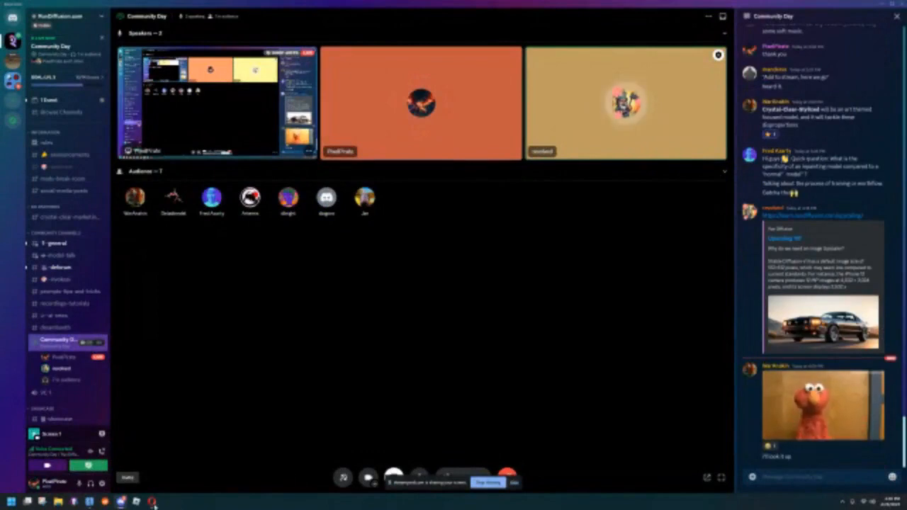
mouse_move(152, 501)
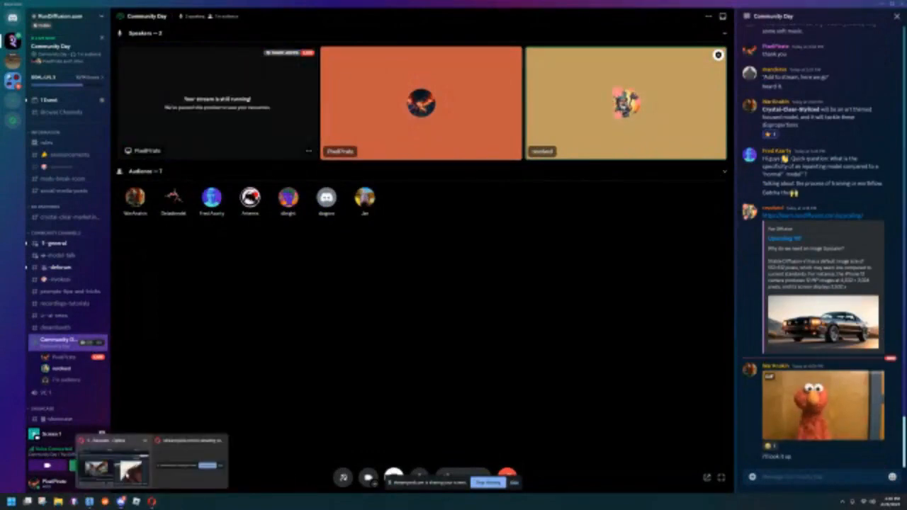
click(113, 464)
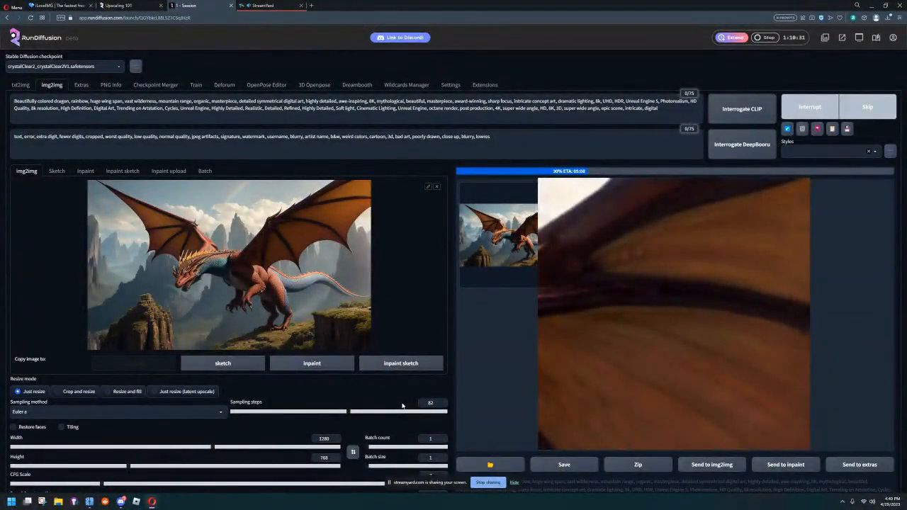
- Monitor the dragon upscale until it finishes, looking in on the Discord call in between
click(123, 506)
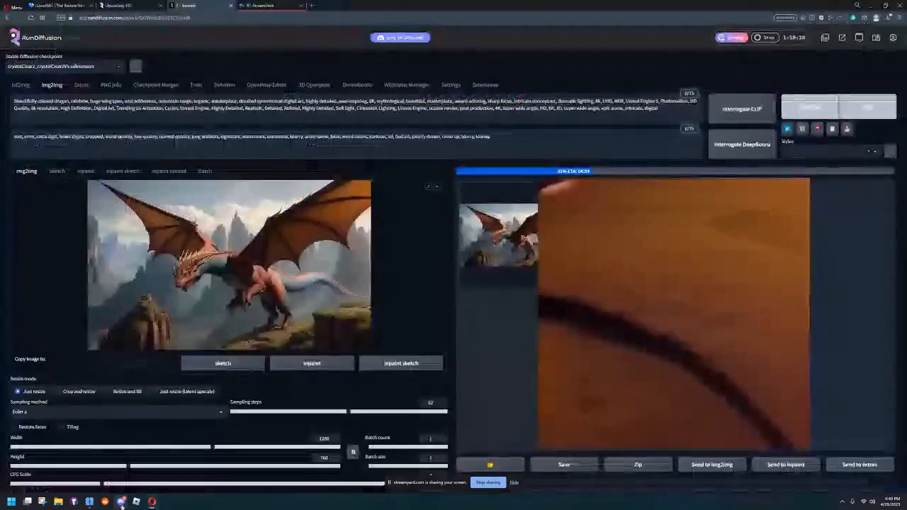
click(121, 502)
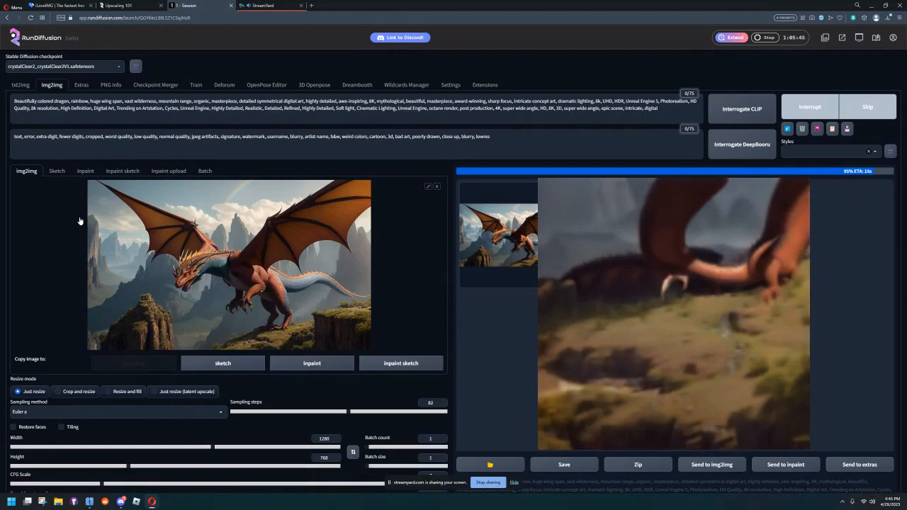
click(119, 503)
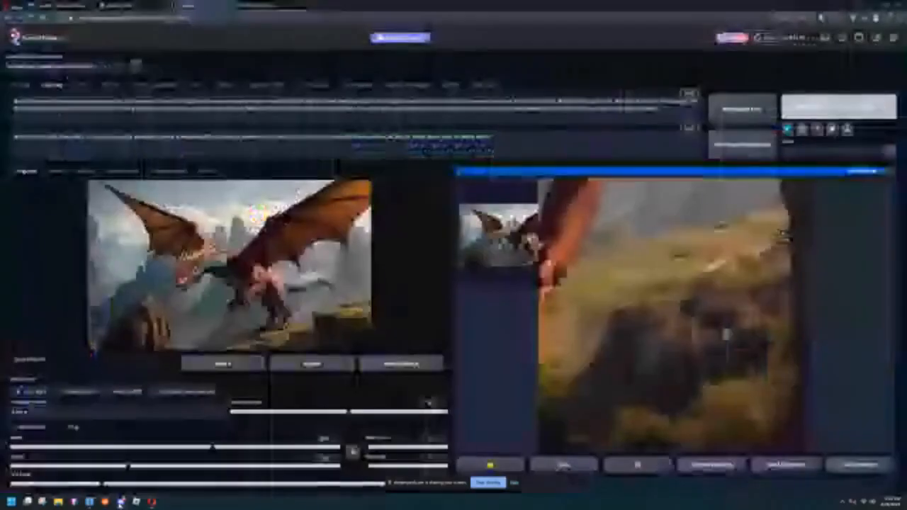
click(151, 502)
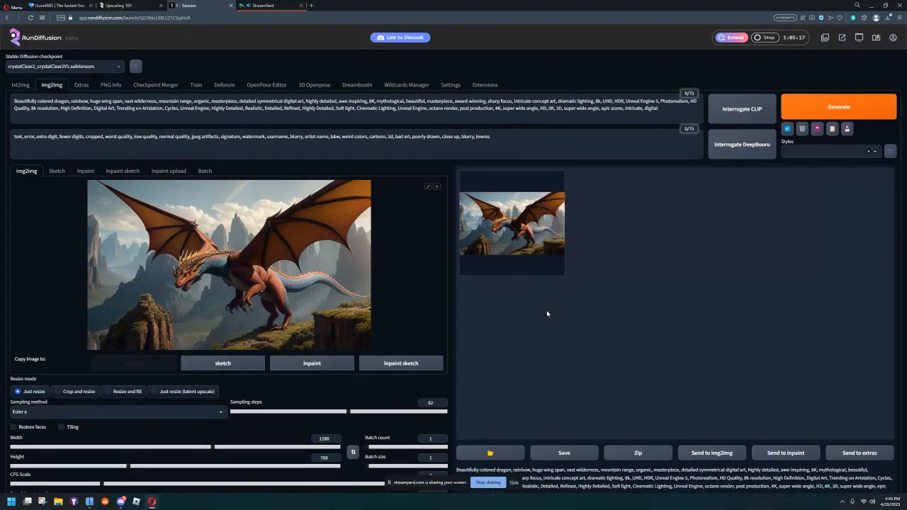
- Open the finished dragon upscale in the full-size viewer, inspect its details up close and close the viewer
click(515, 236)
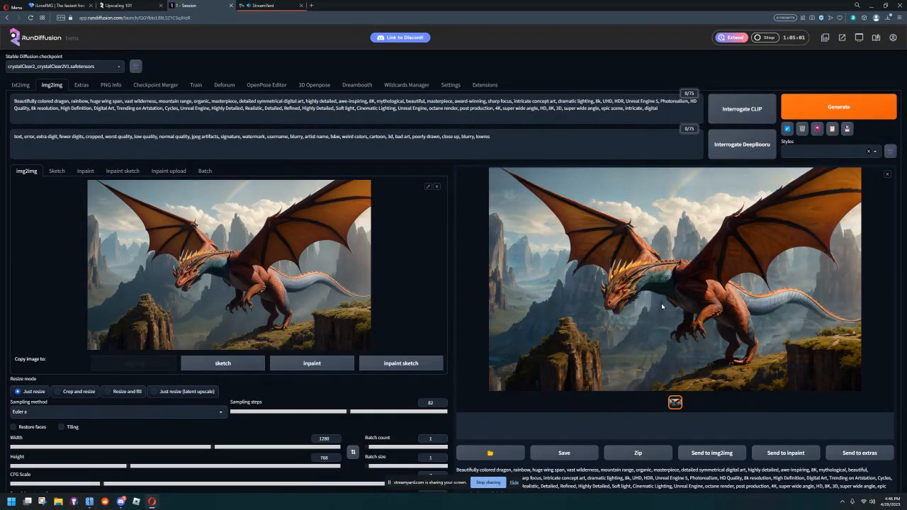
click(663, 308)
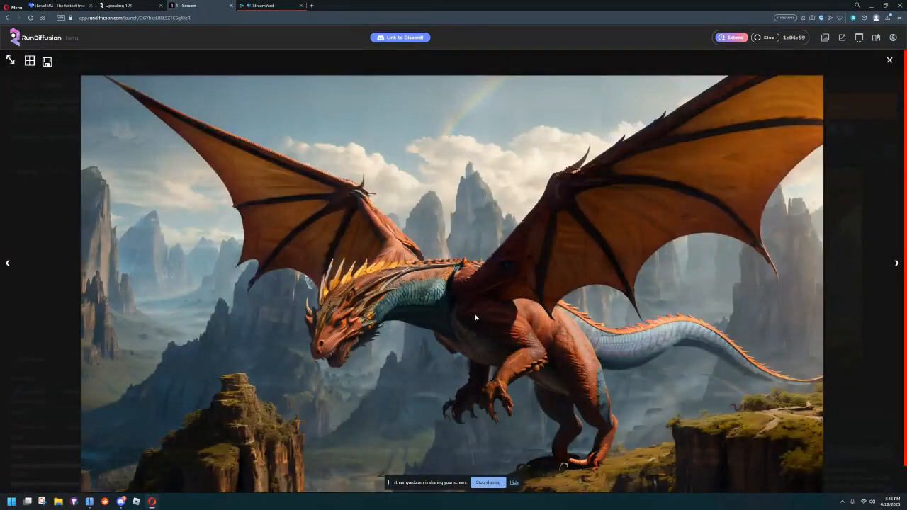
scroll(474, 317, down, 1)
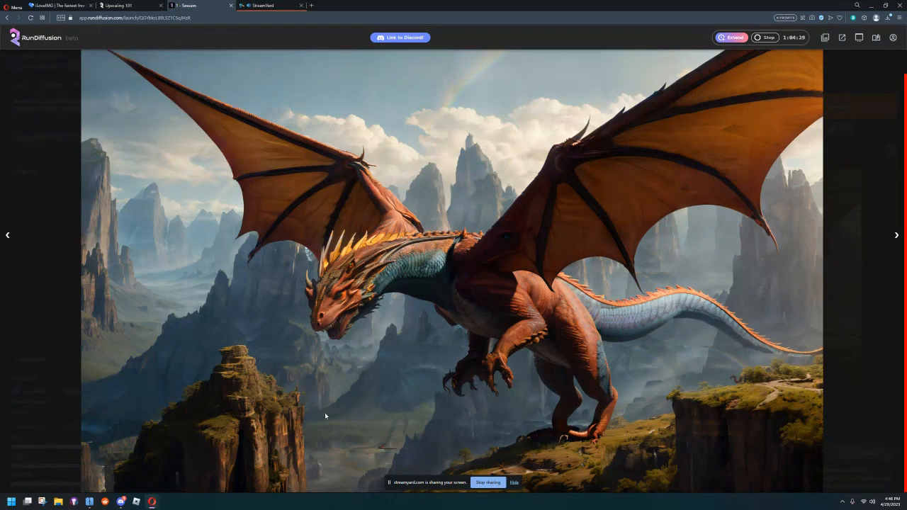
scroll(290, 261, up, 4)
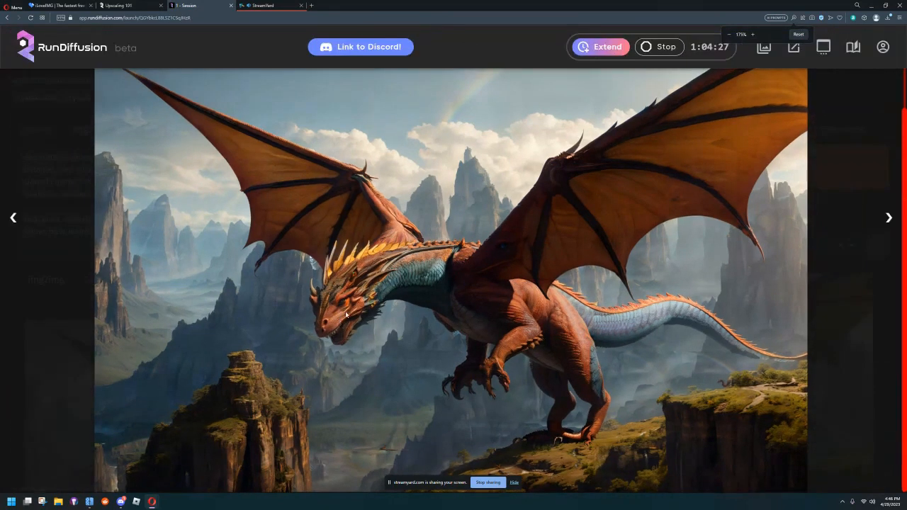
scroll(357, 308, down, 4)
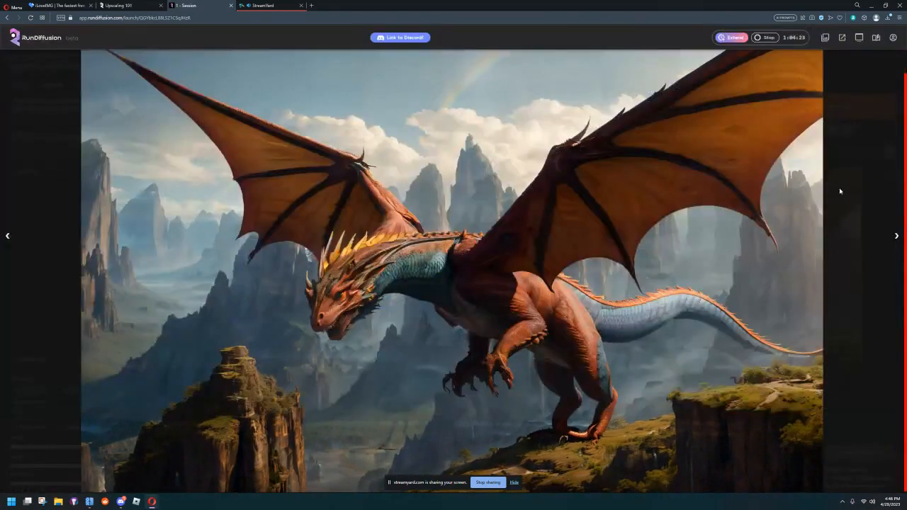
click(874, 193)
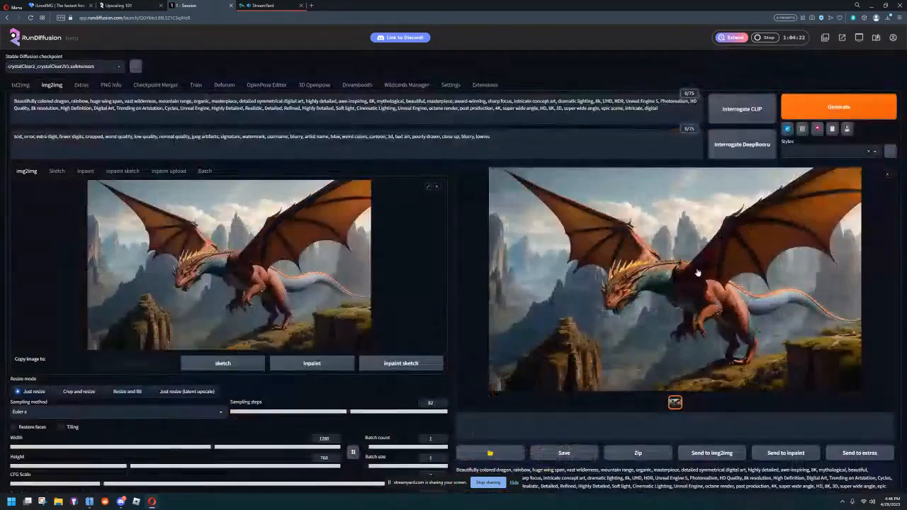
- Save the upscaled dragon image to the computer and look through the Downloads folder in File Explorer
right_click(649, 281)
click(672, 303)
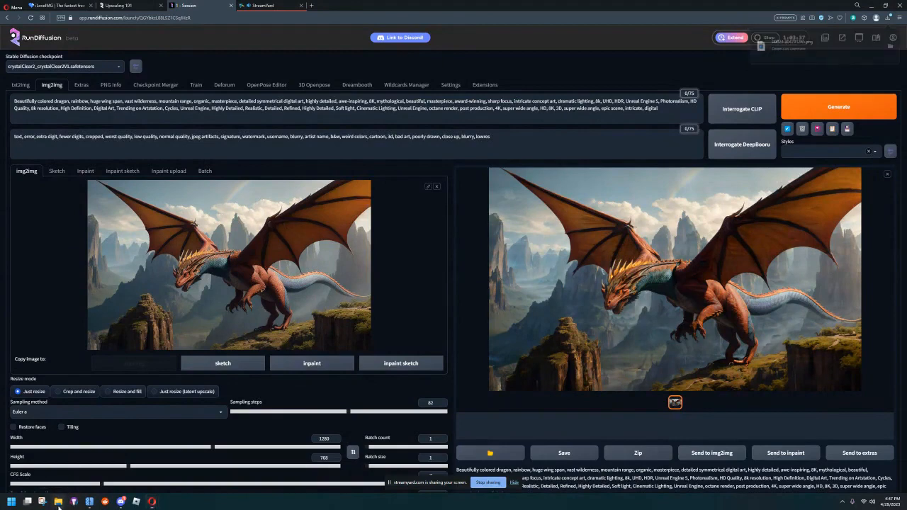
click(58, 501)
click(188, 273)
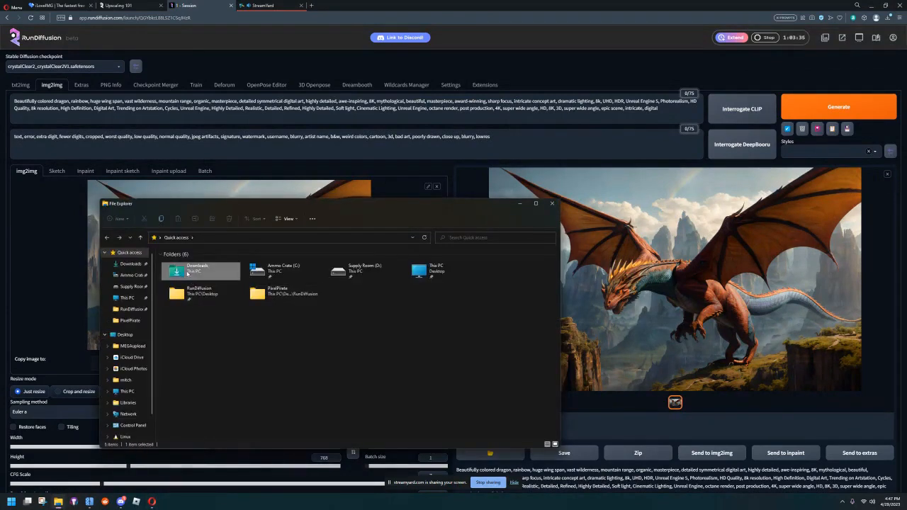
double_click(187, 273)
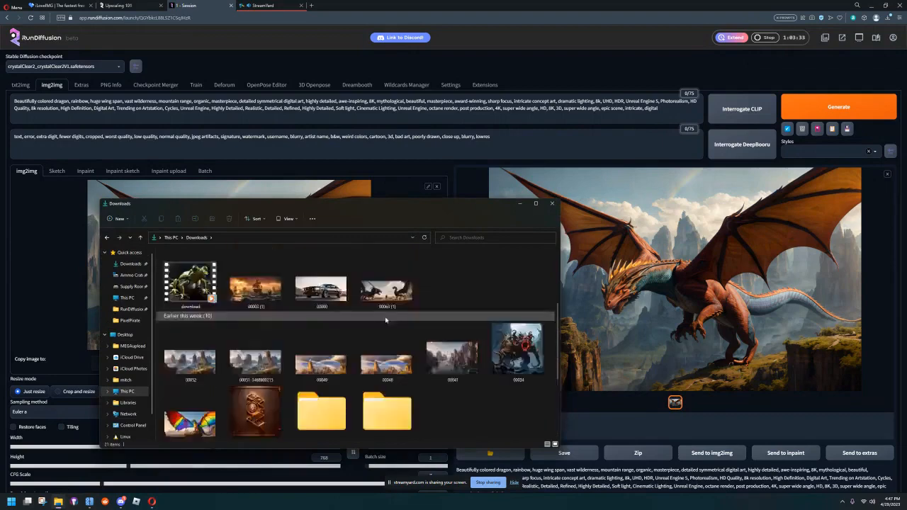
click(552, 203)
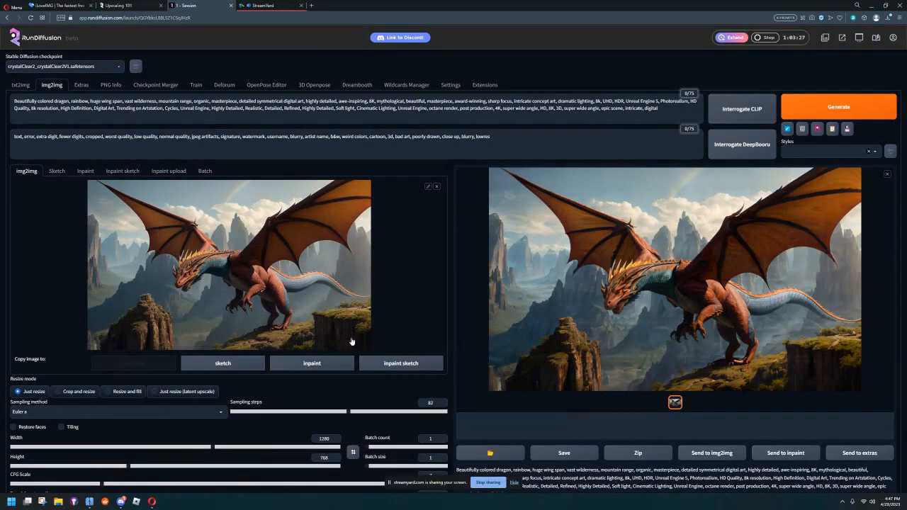
mouse_move(121, 502)
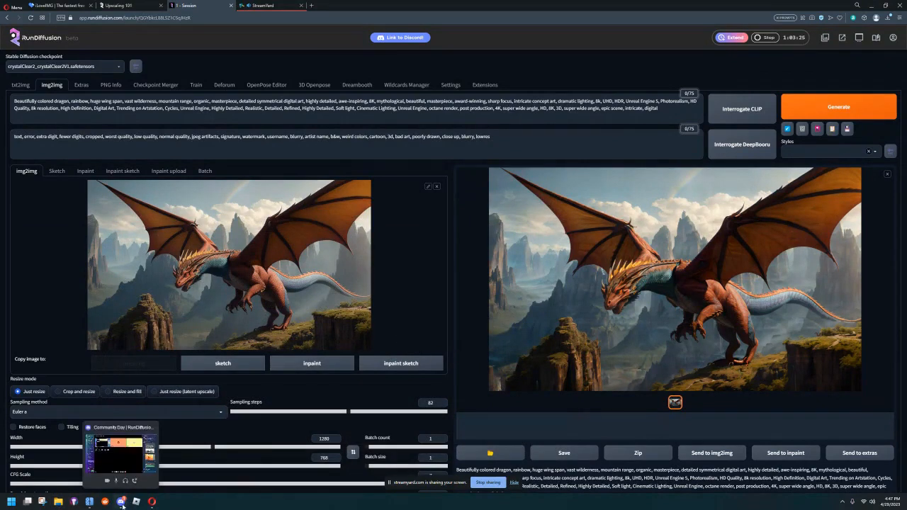